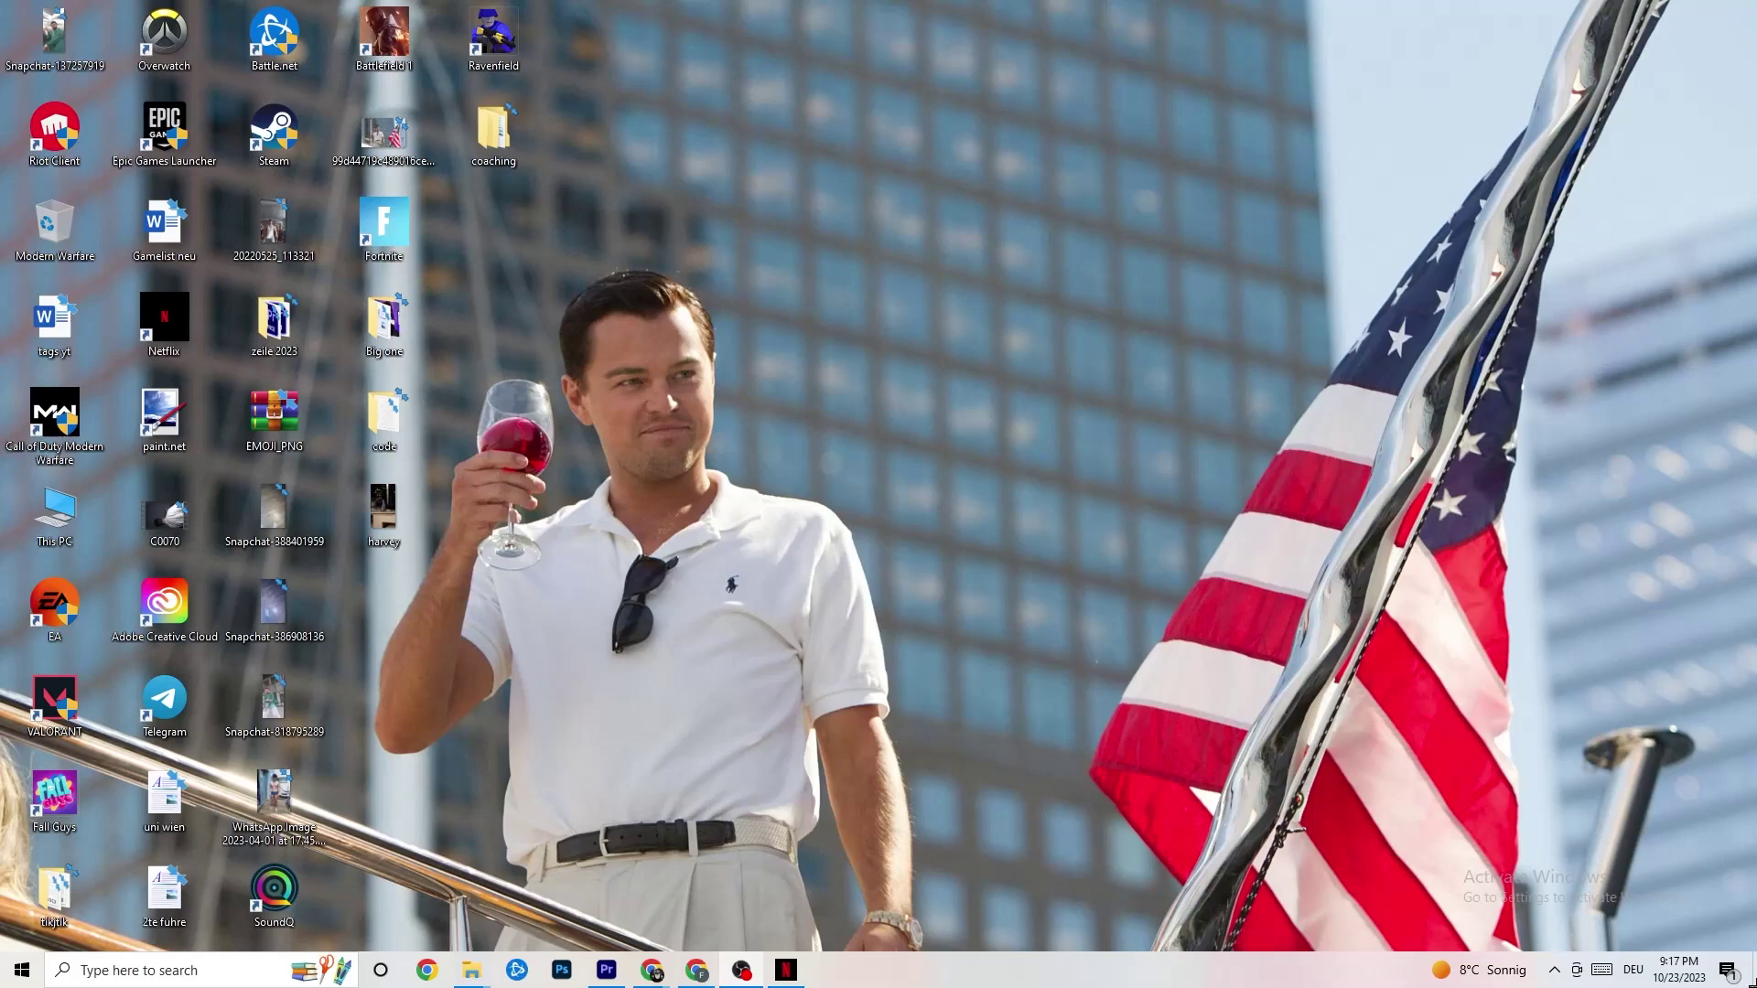
Open the system display settings in Windows Settings and check the available color profile options.
left_click(15, 962)
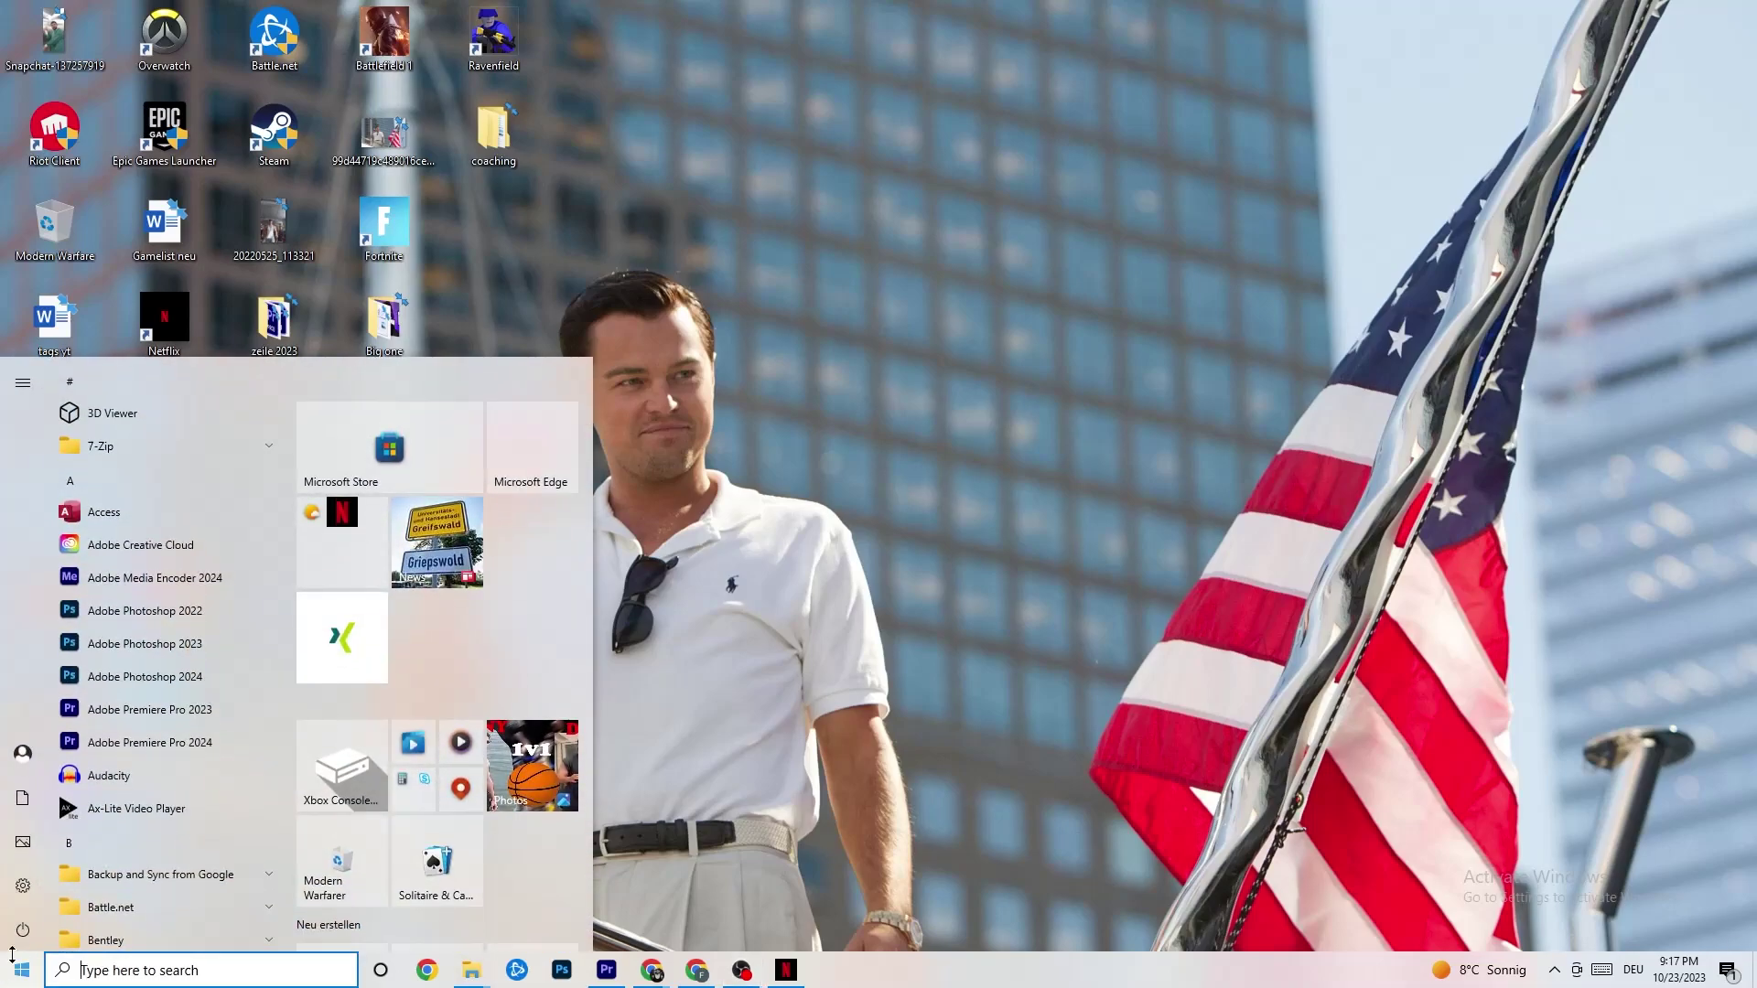
left_click(22, 885)
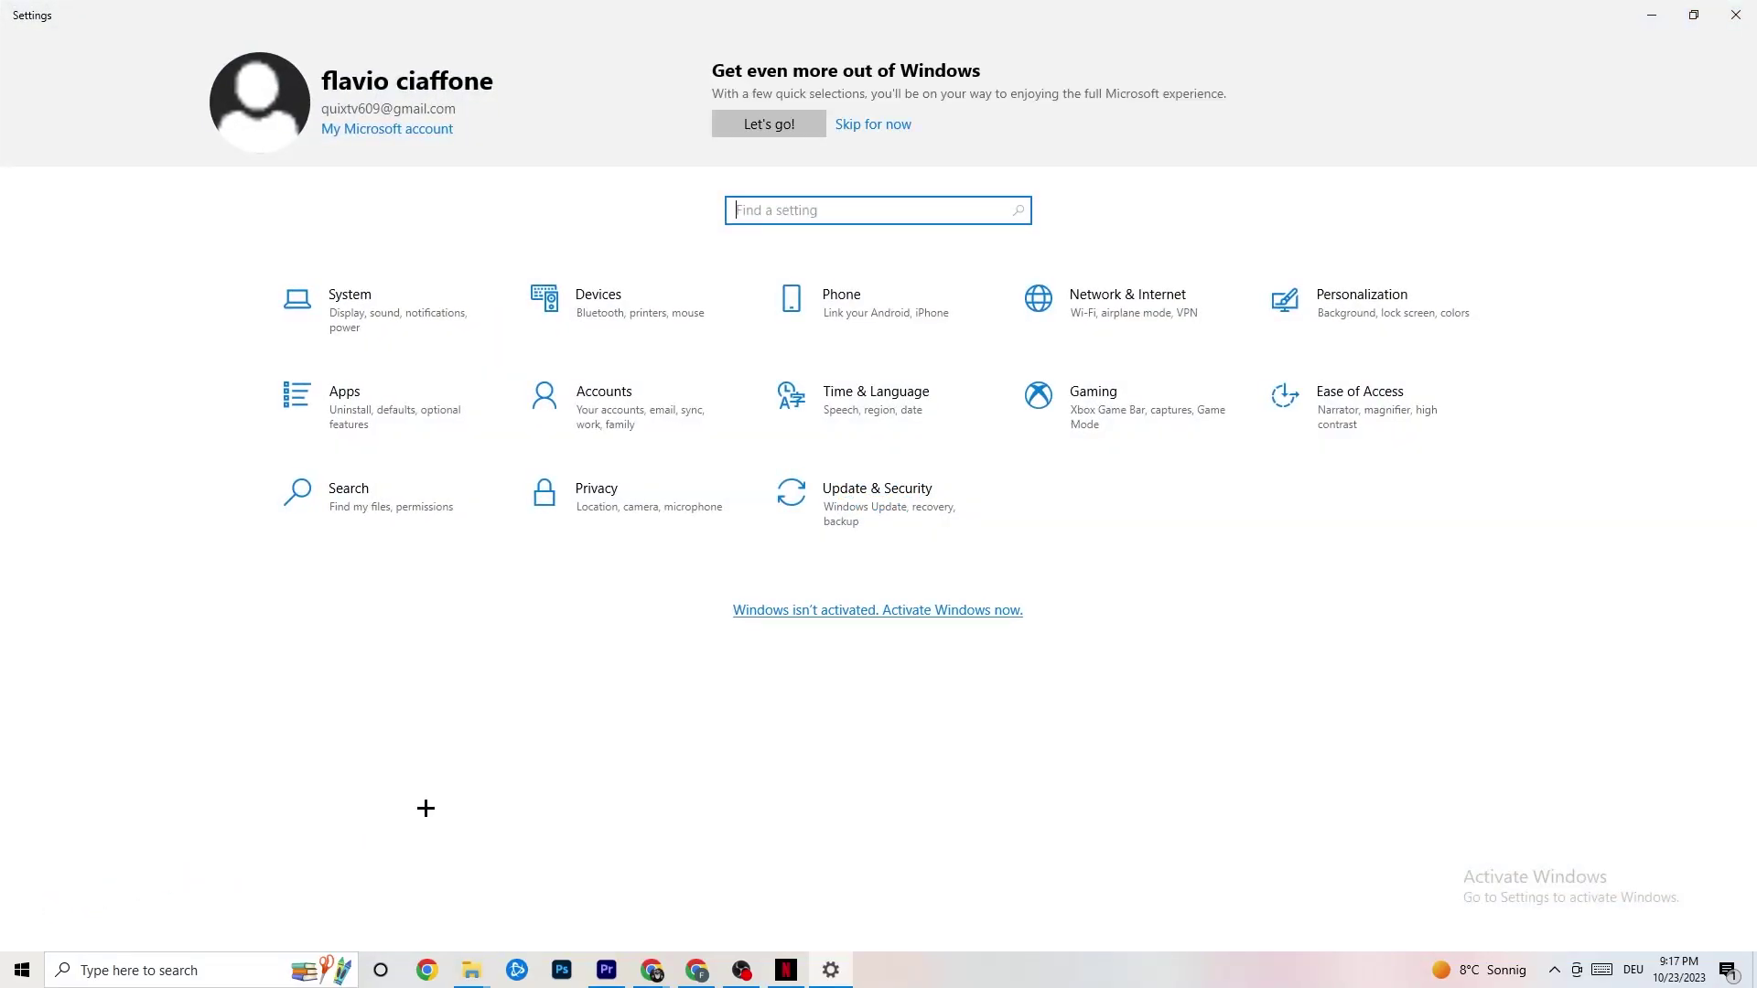
left_click(377, 317)
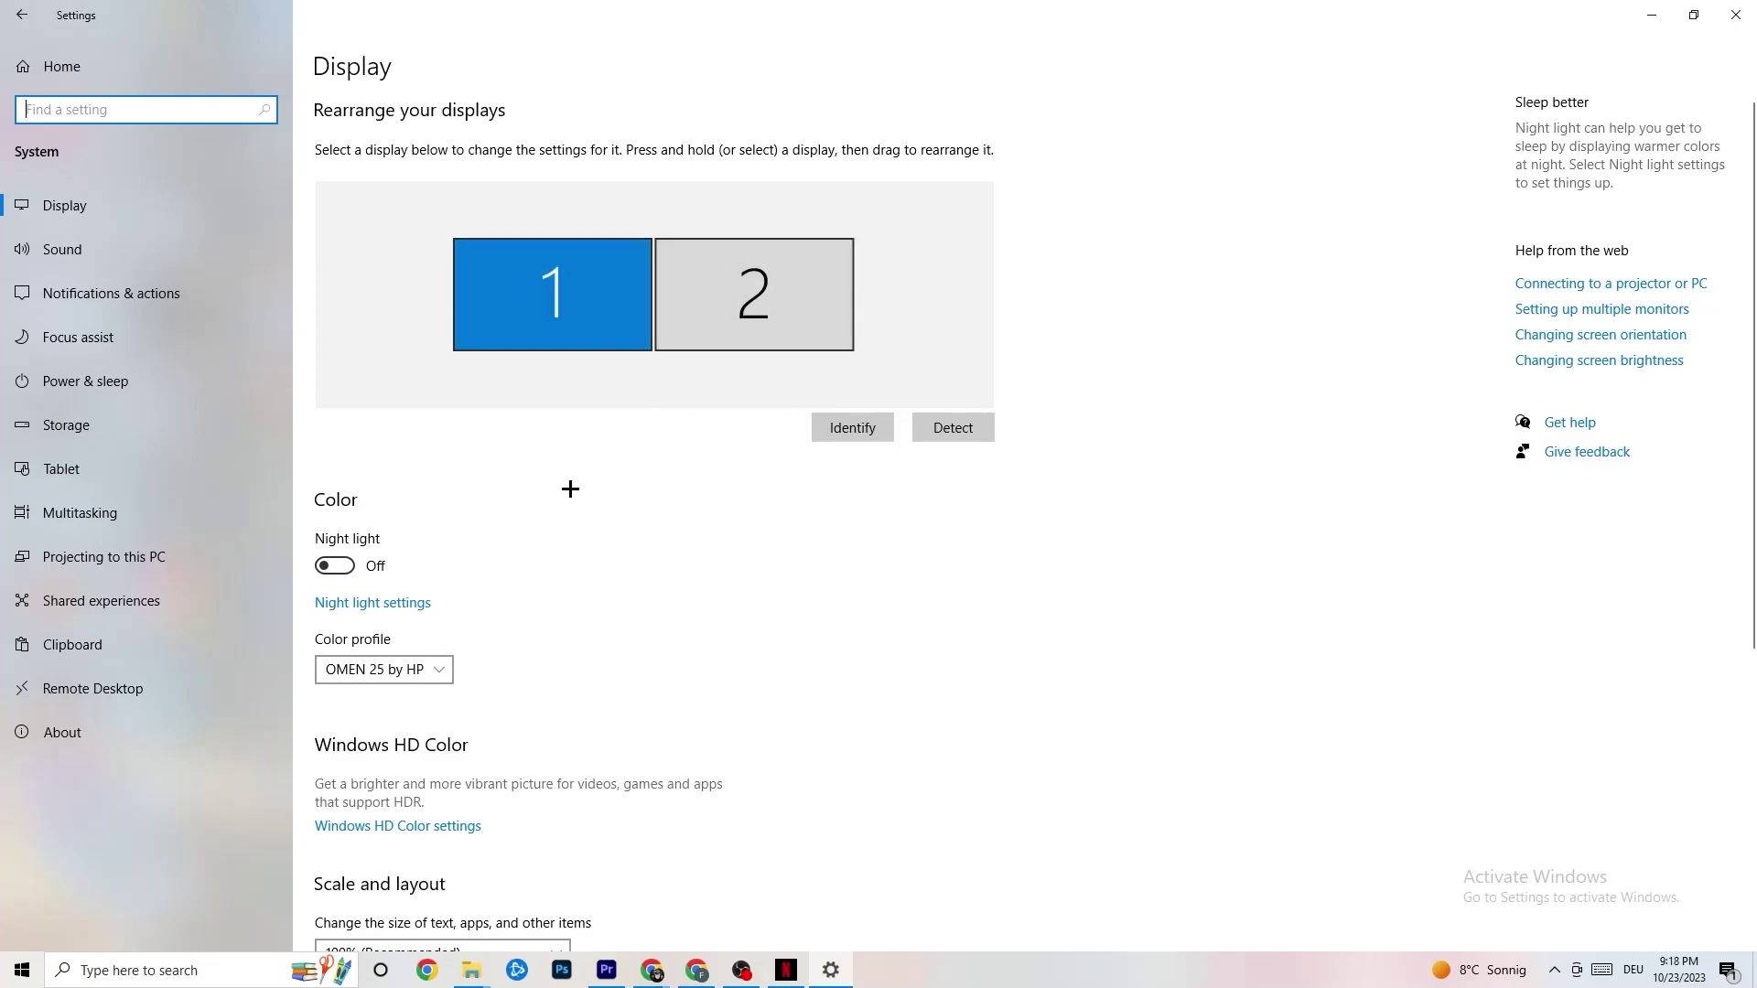
scroll(606, 328, "down", 4)
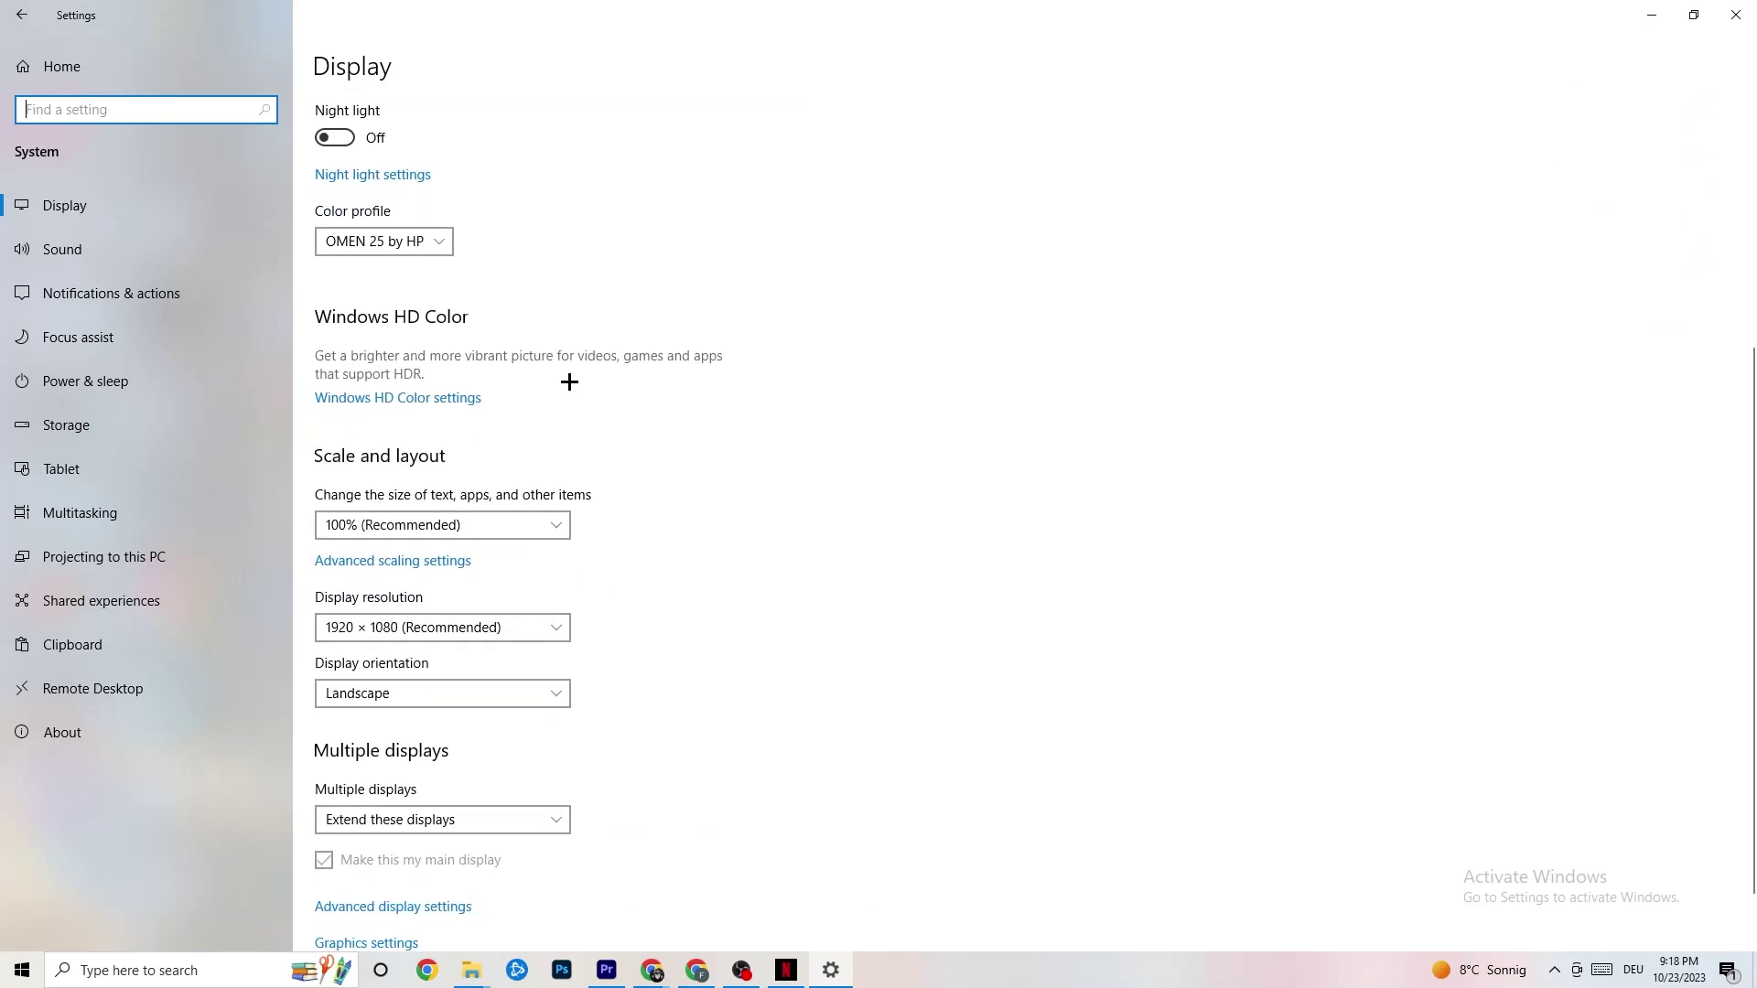
left_click(430, 240)
left_click(578, 192)
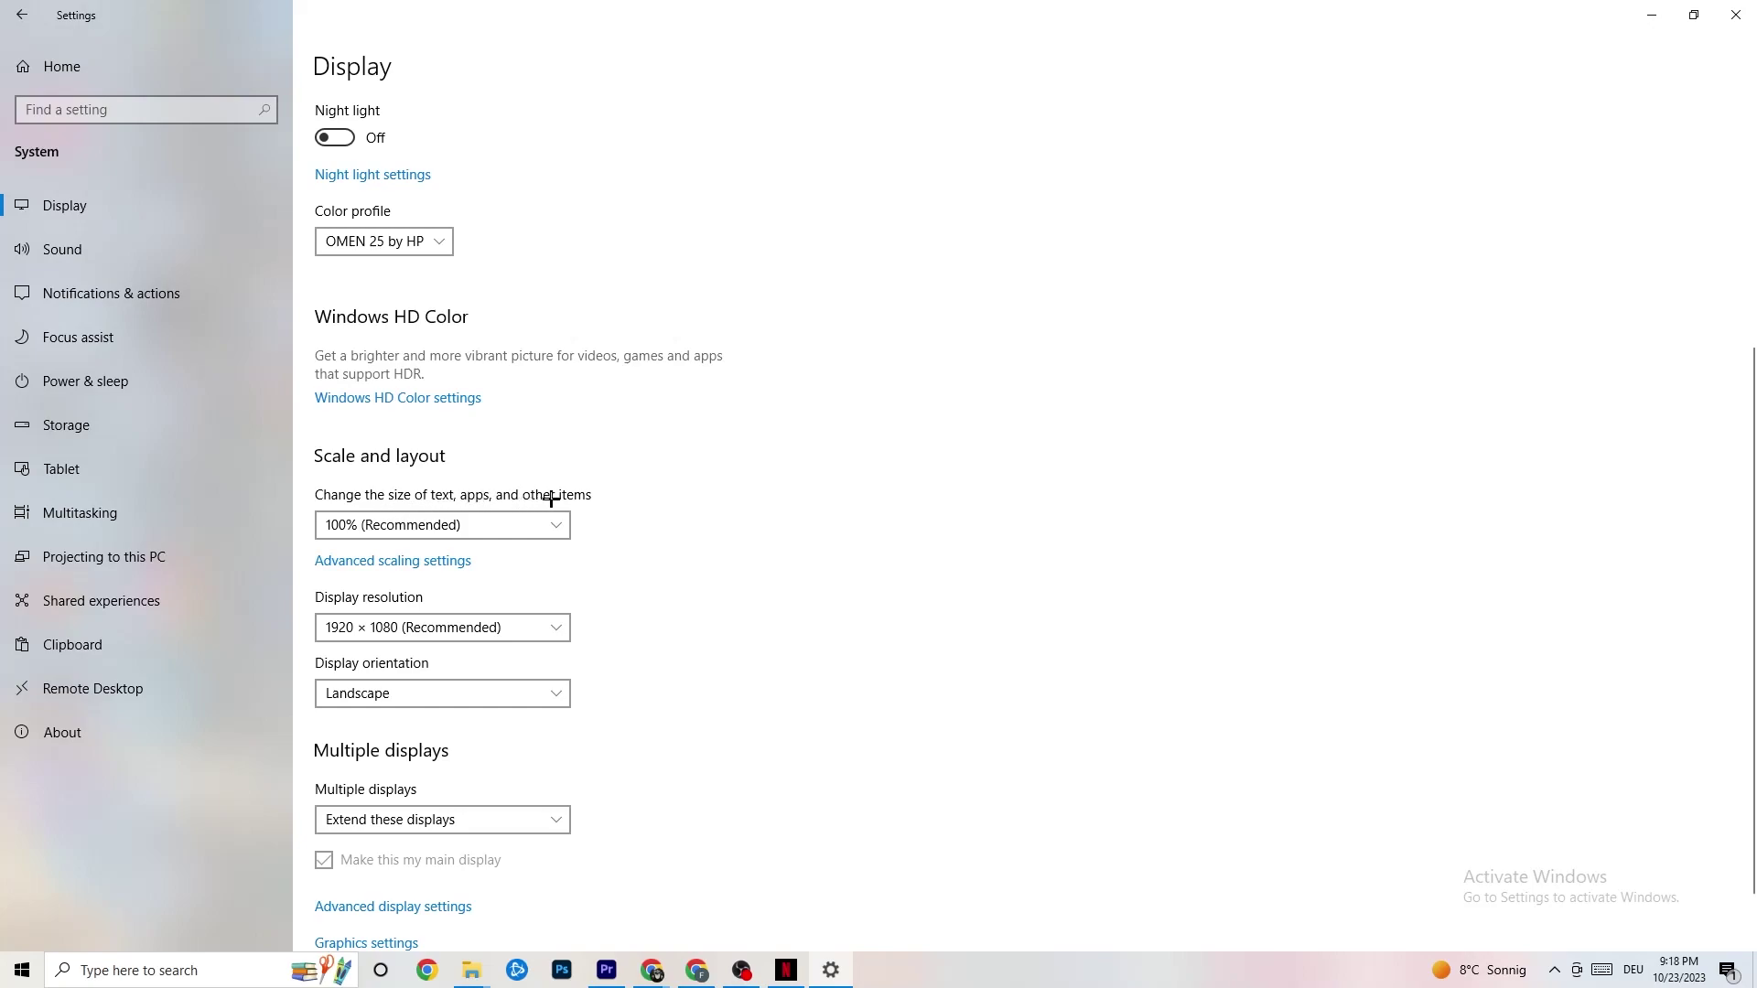
Review the available text and app scaling options and the display resolution options.
left_click(539, 524)
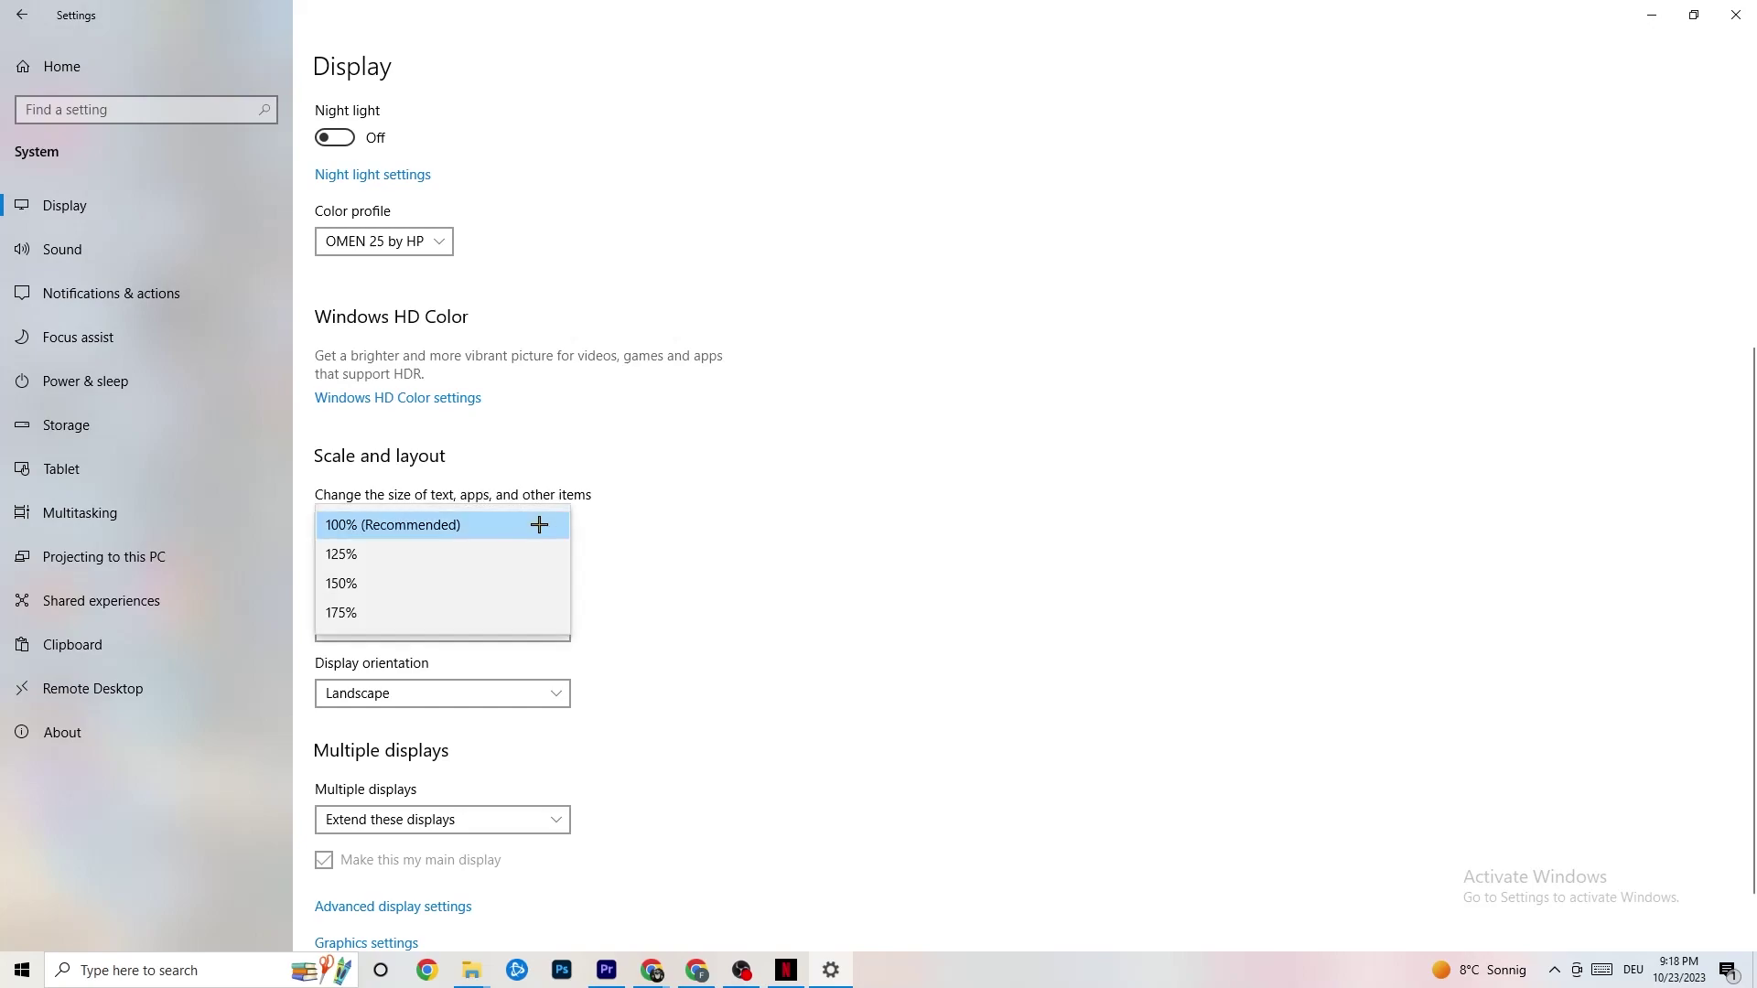
left_click(752, 449)
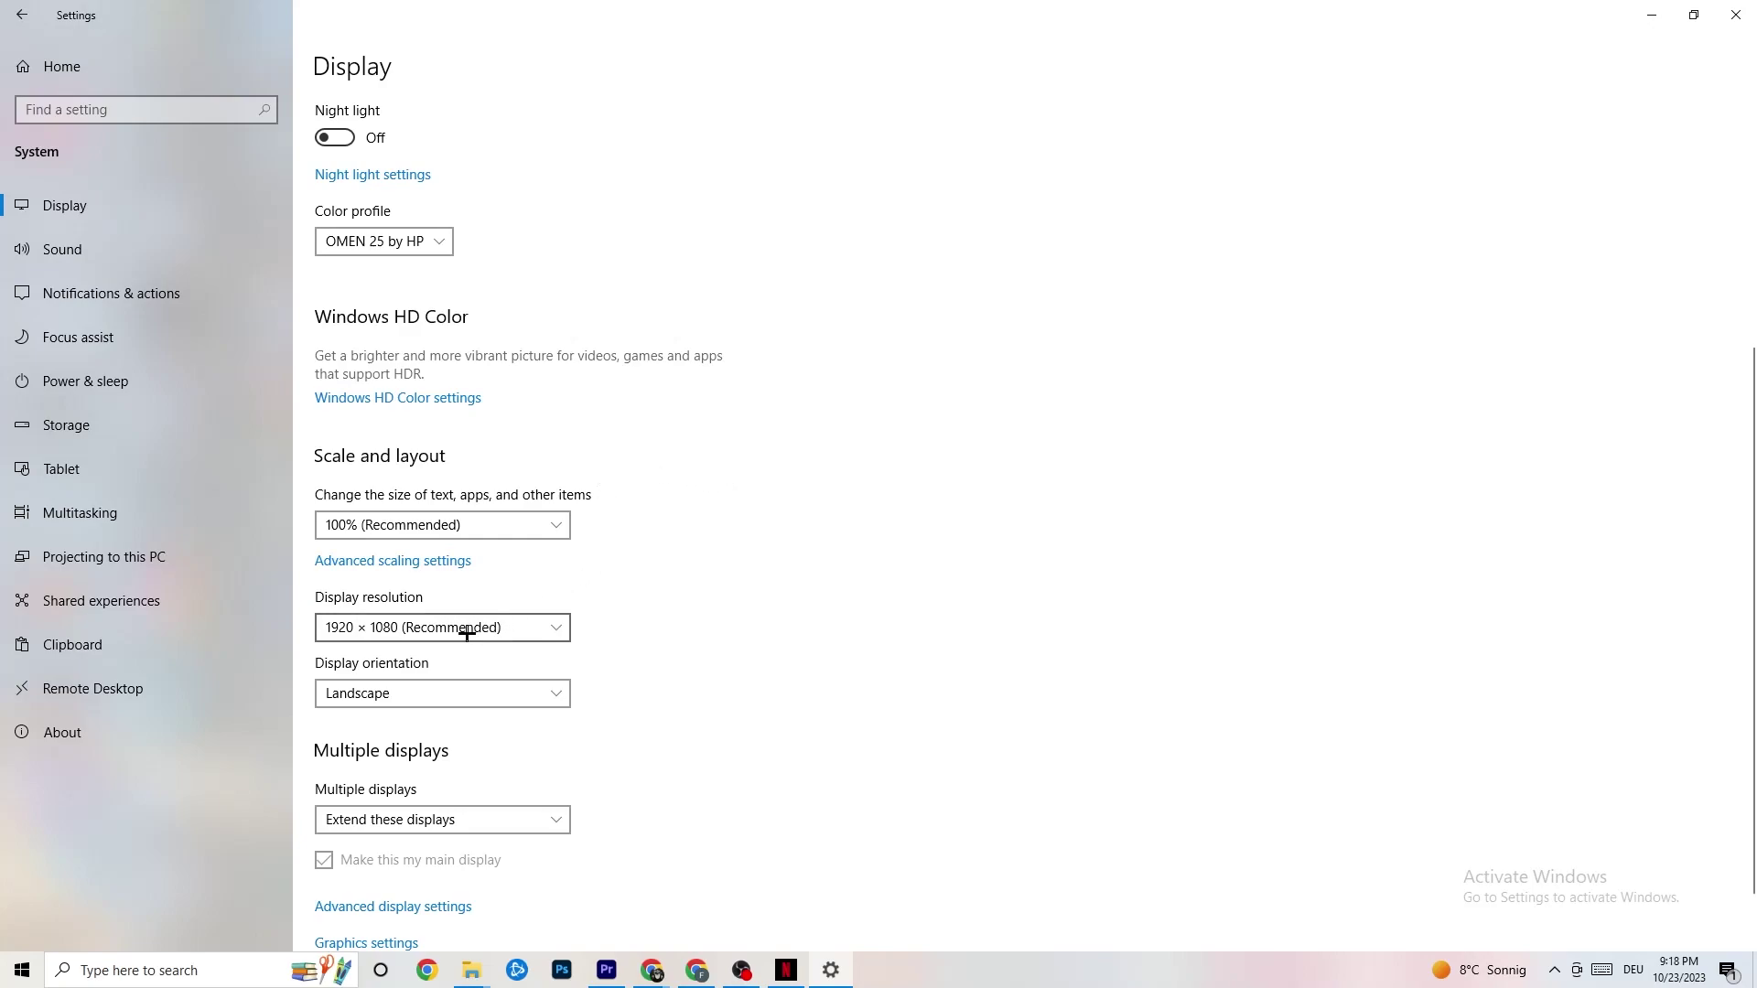
left_click(557, 627)
left_click(757, 564)
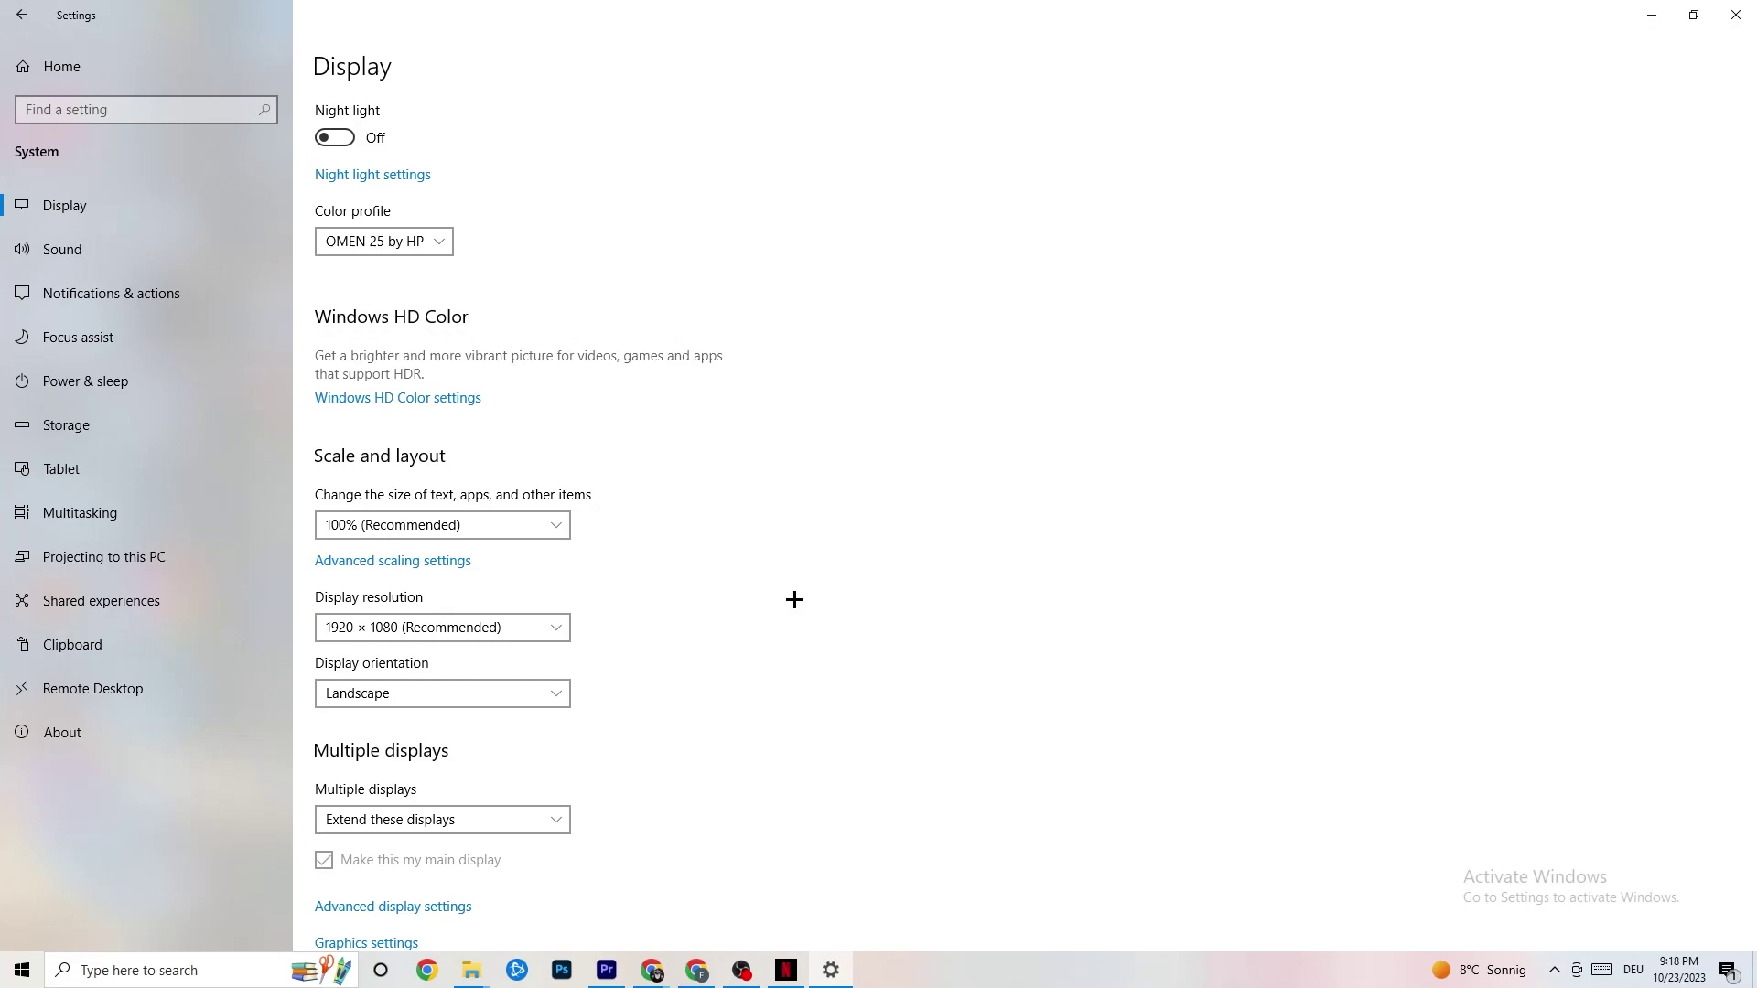
left_click(553, 628)
left_click(723, 588)
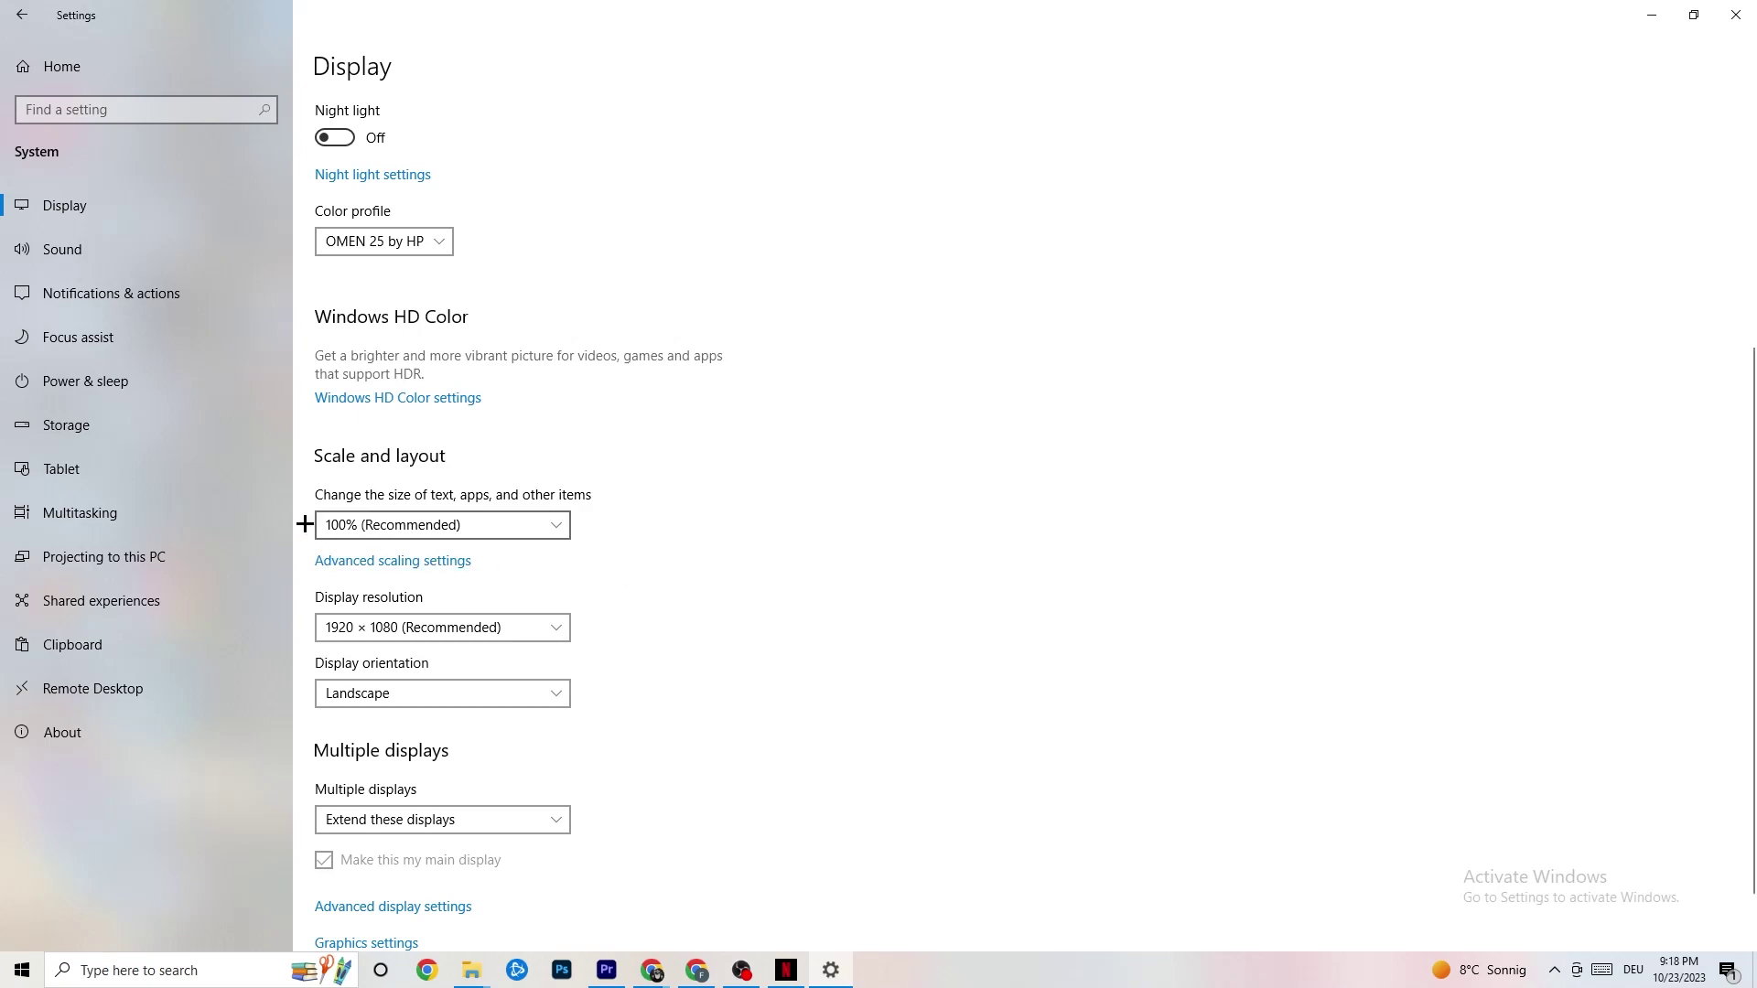
Open the Storage Sense configuration and review the deletion interval options for recycle bin files.
left_click(114, 439)
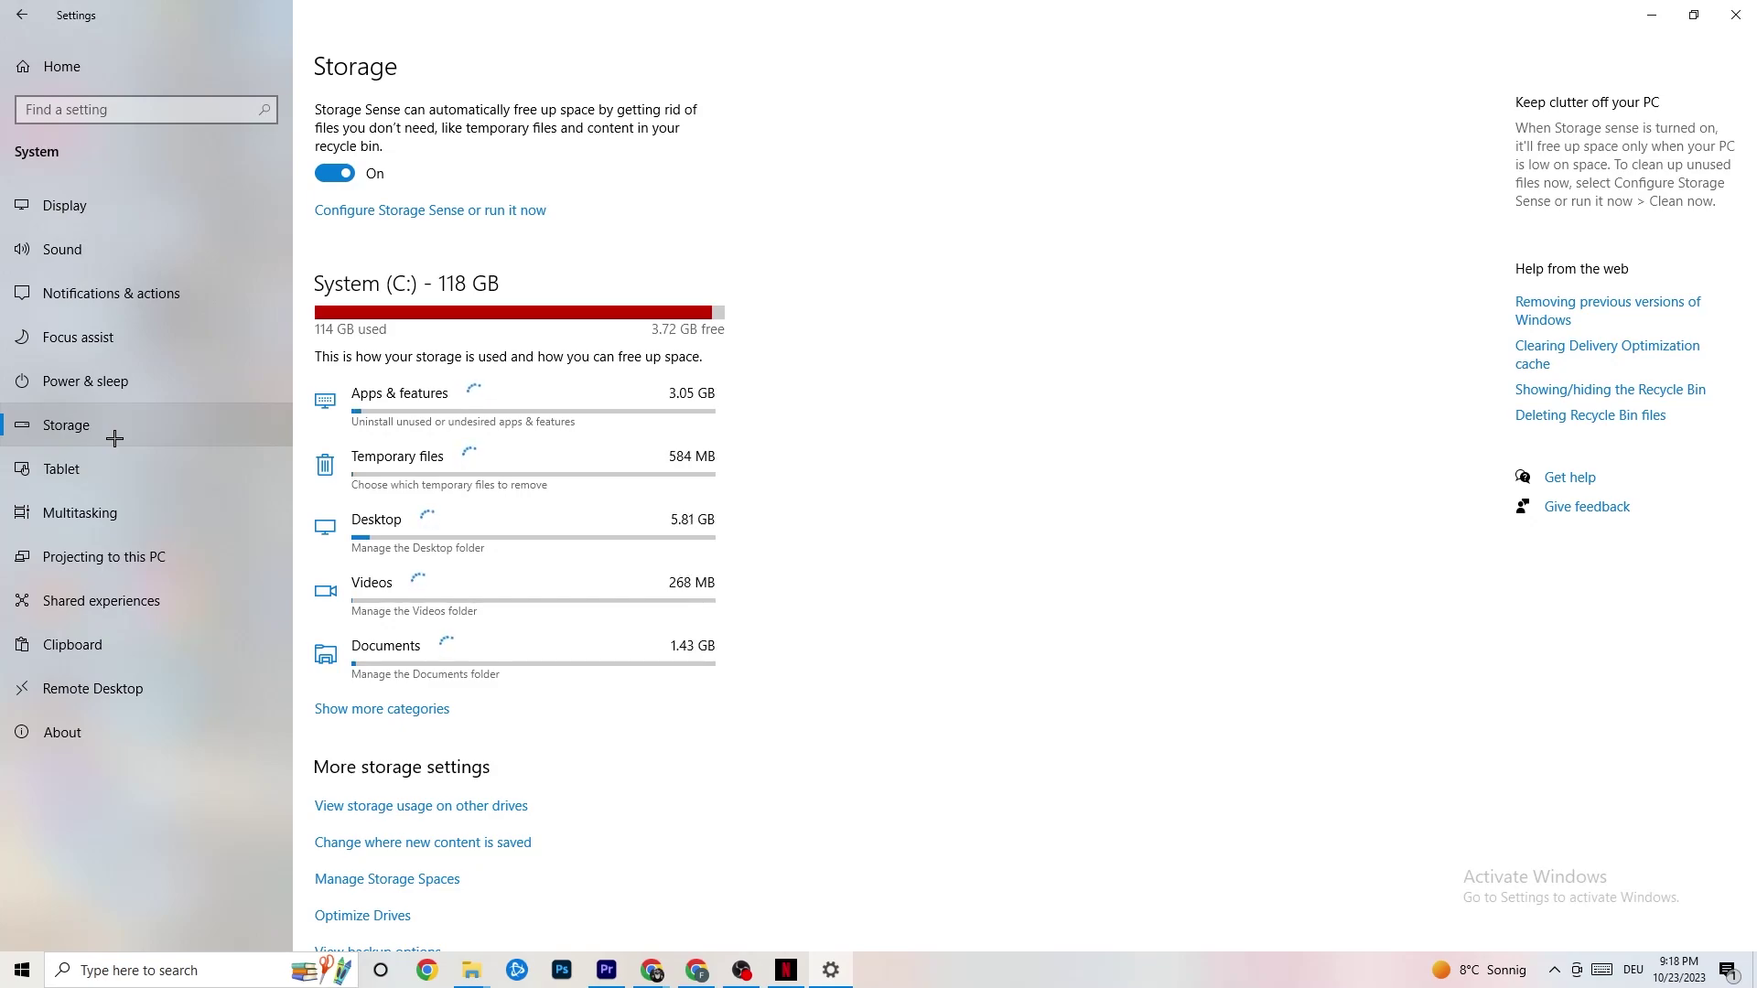
left_click(506, 212)
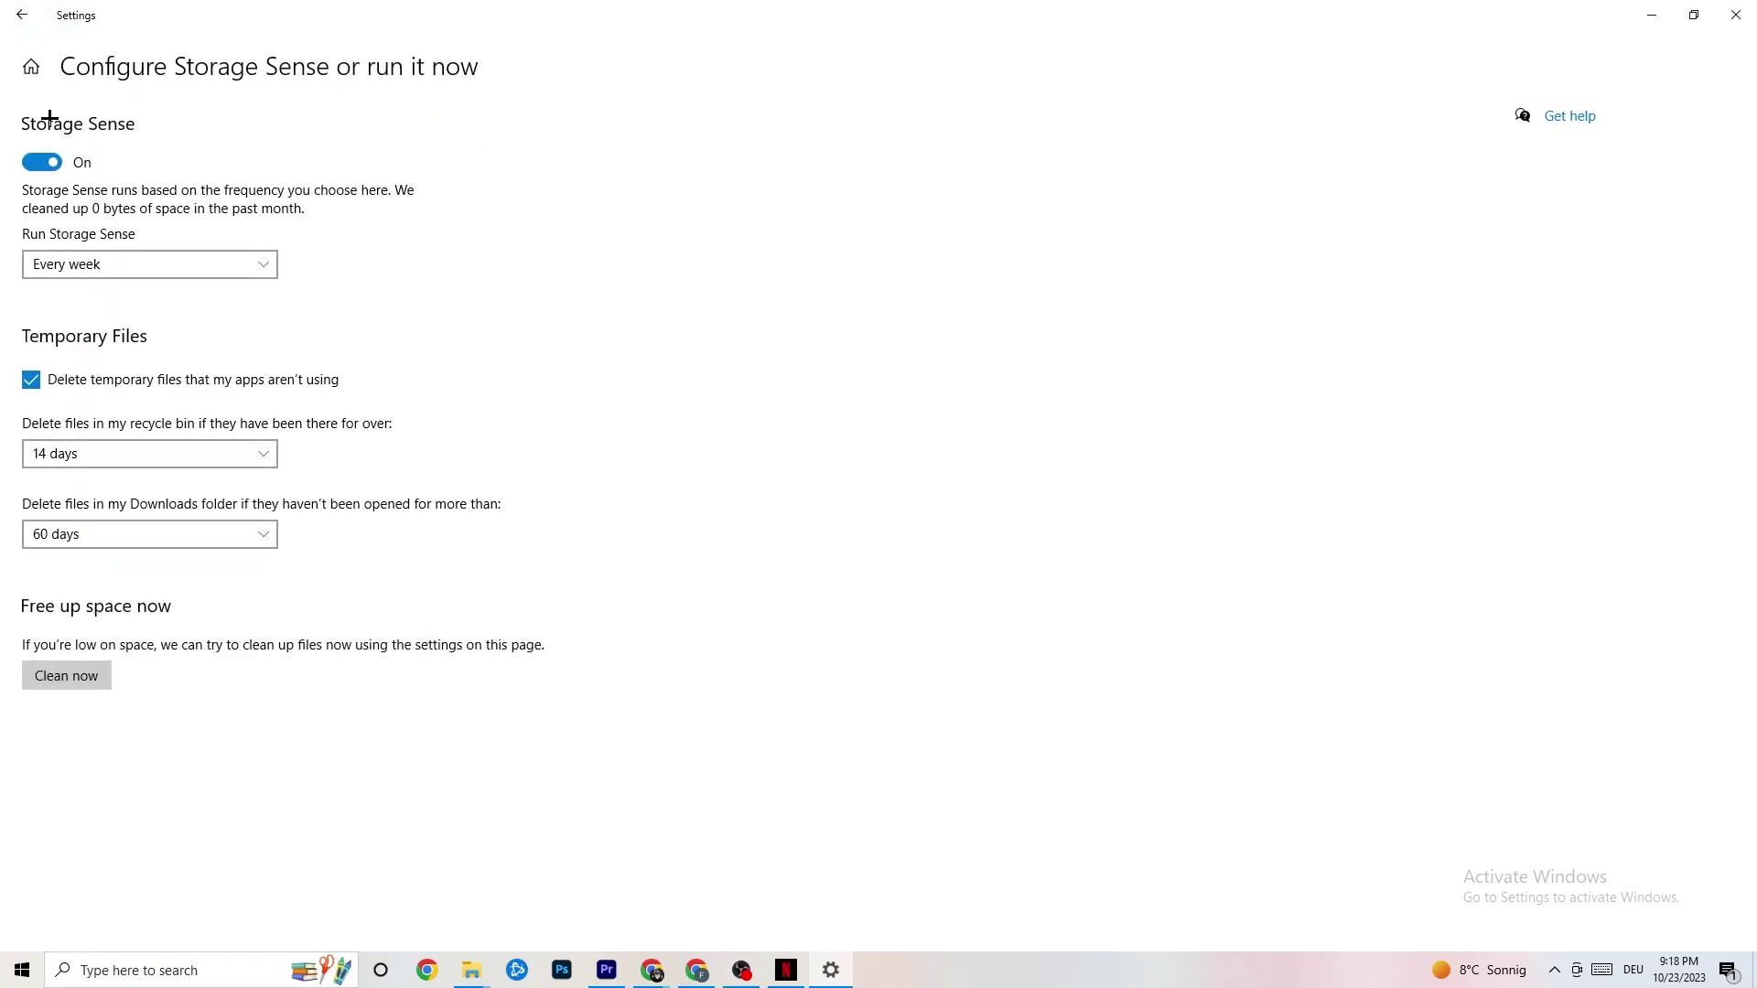
left_click(174, 455)
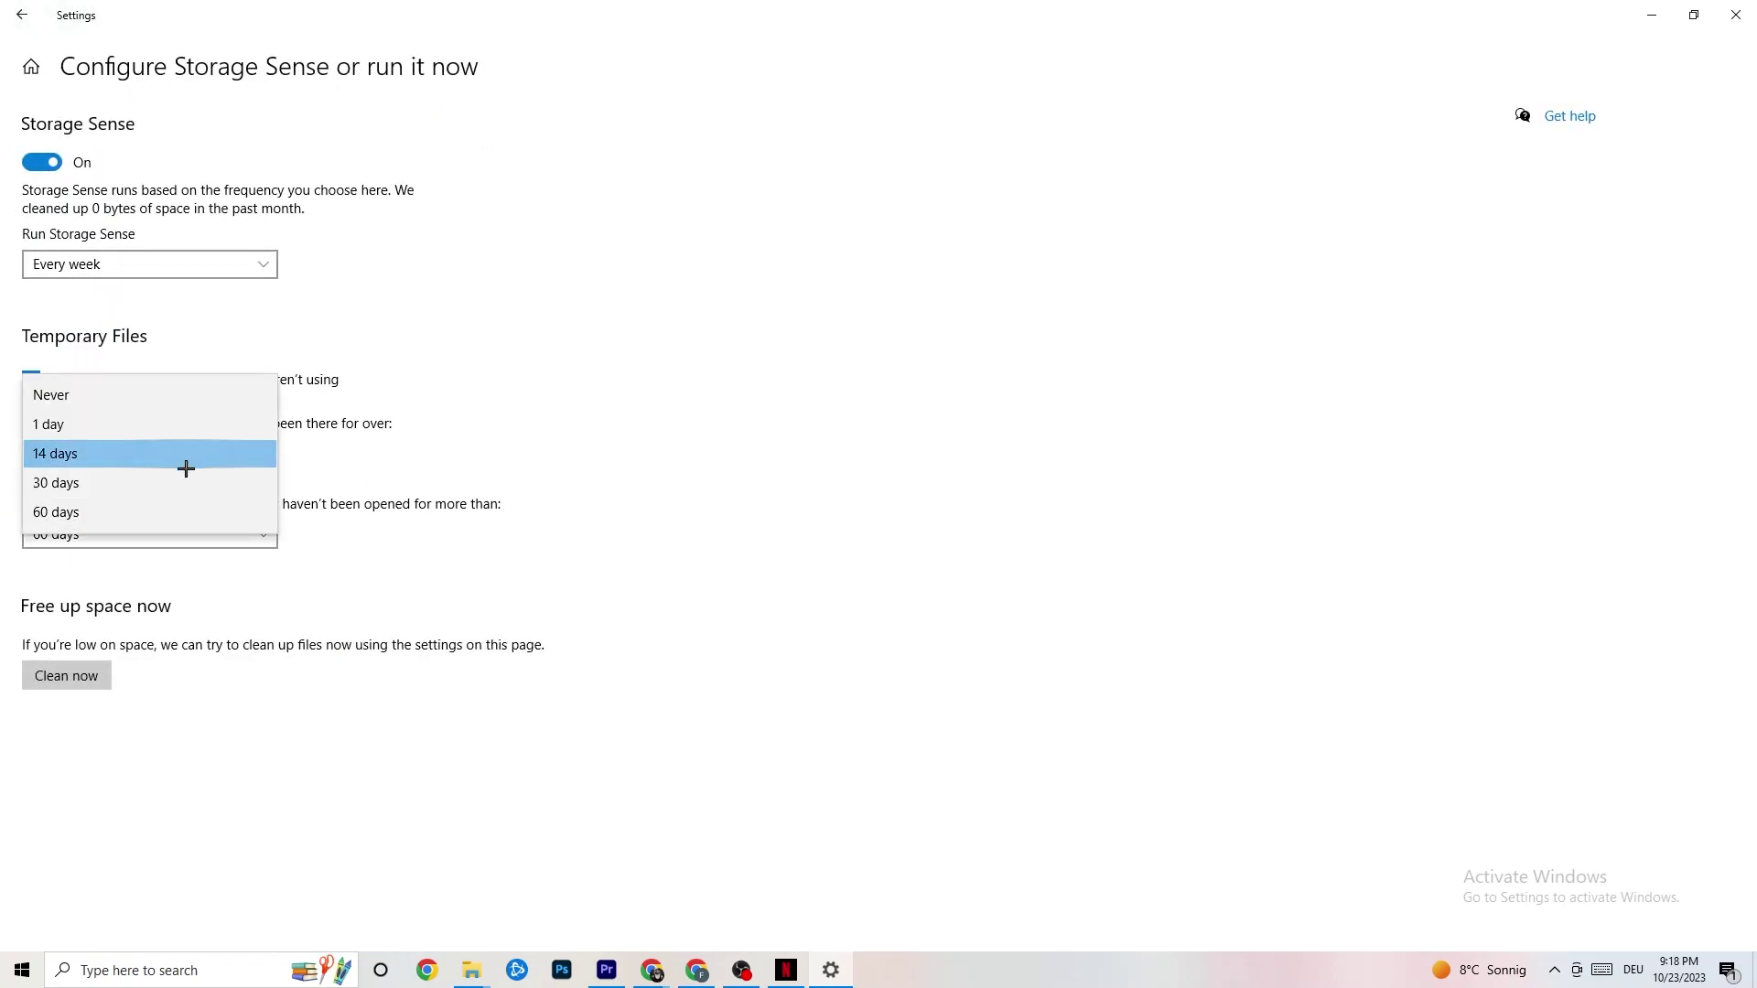
left_click(322, 435)
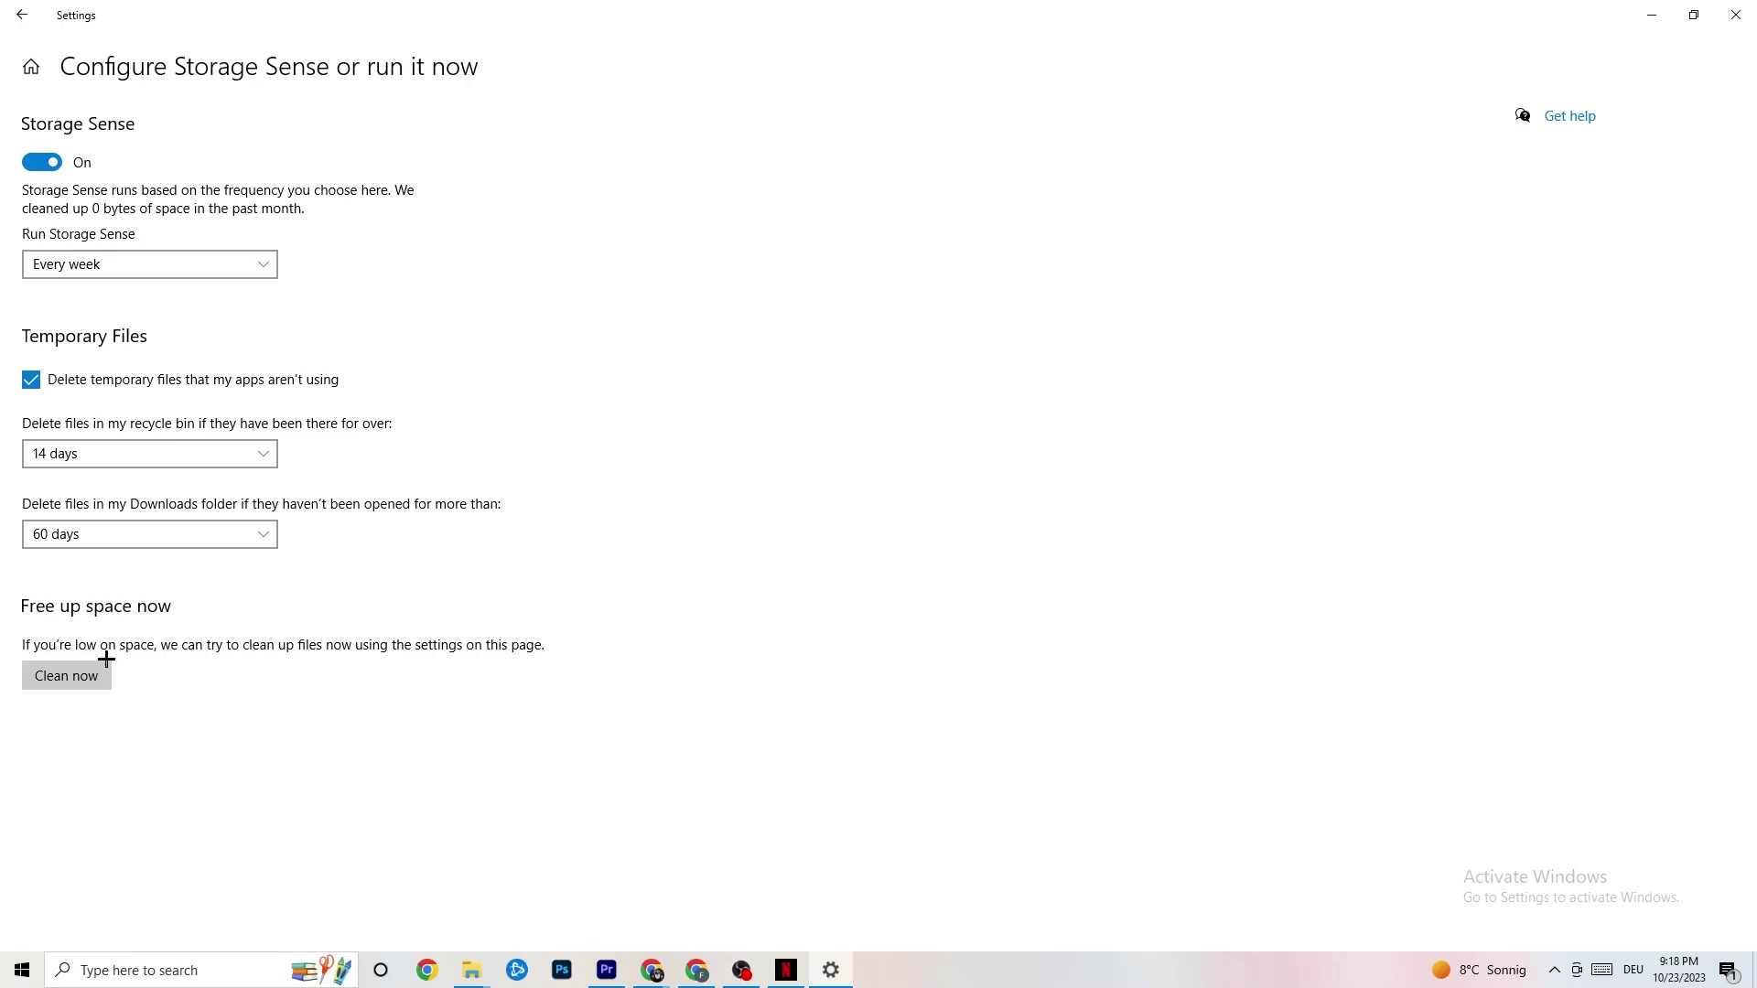
Check the additional power settings under Power & sleep to view the available power plans, and close the window.
left_click(15, 7)
left_click(404, 288)
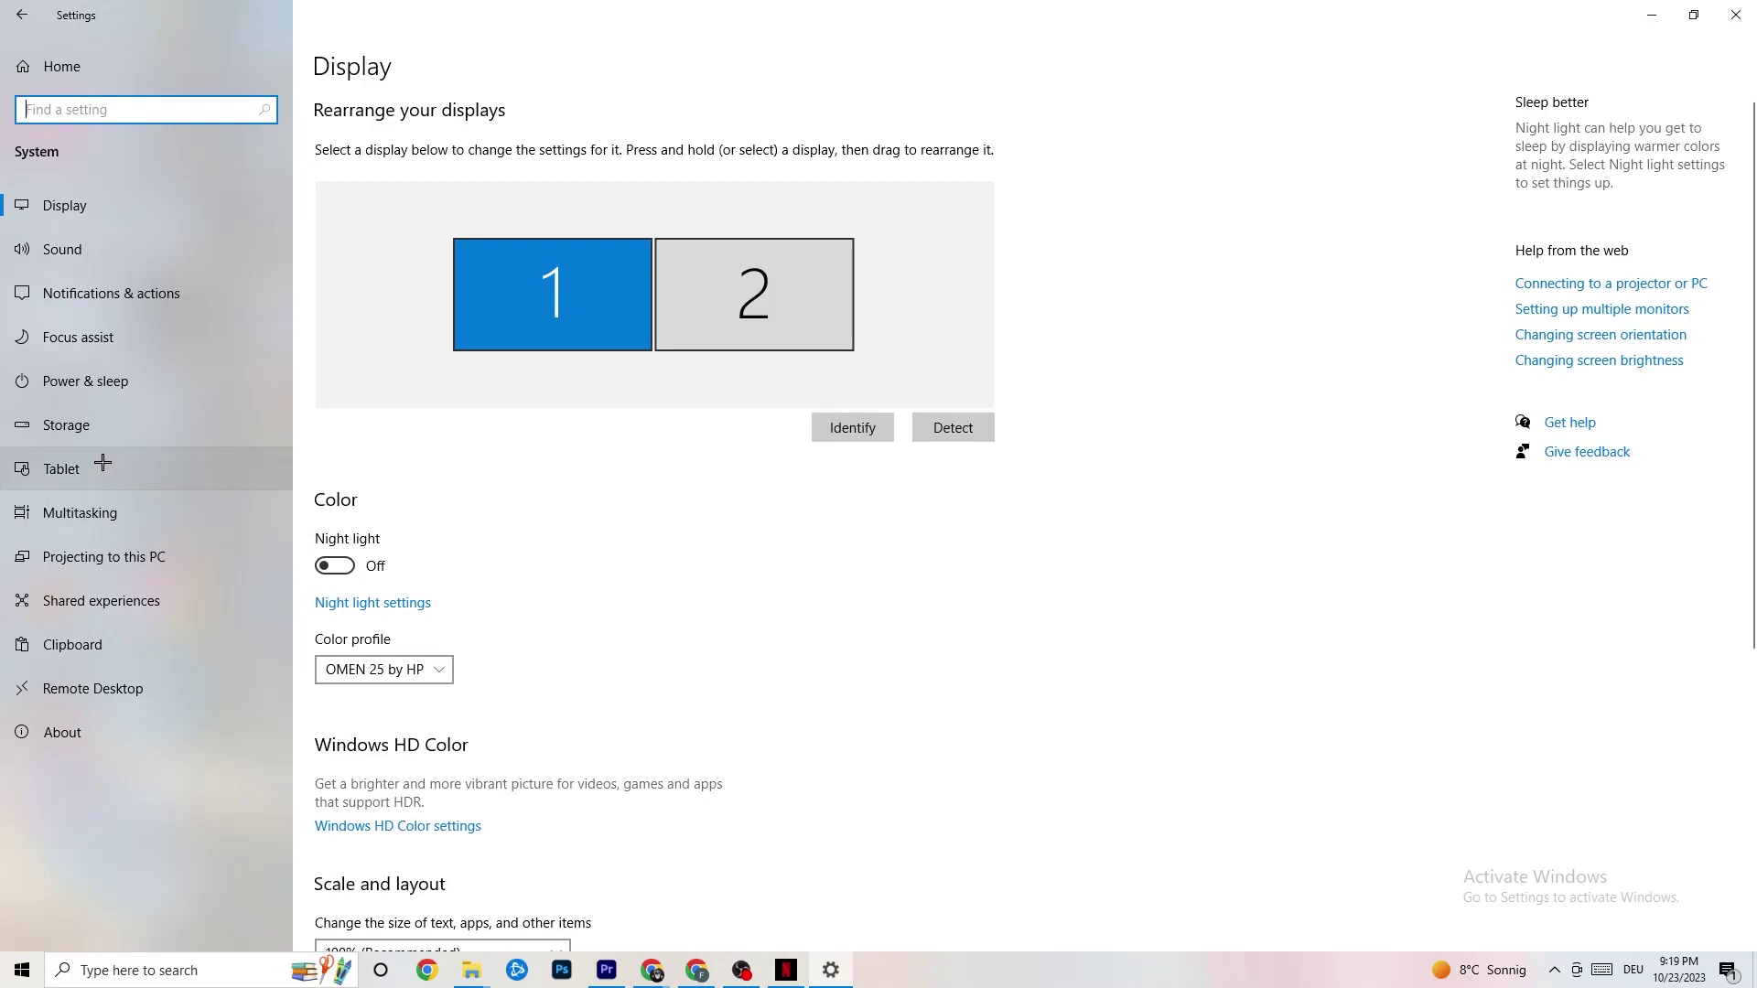
left_click(61, 375)
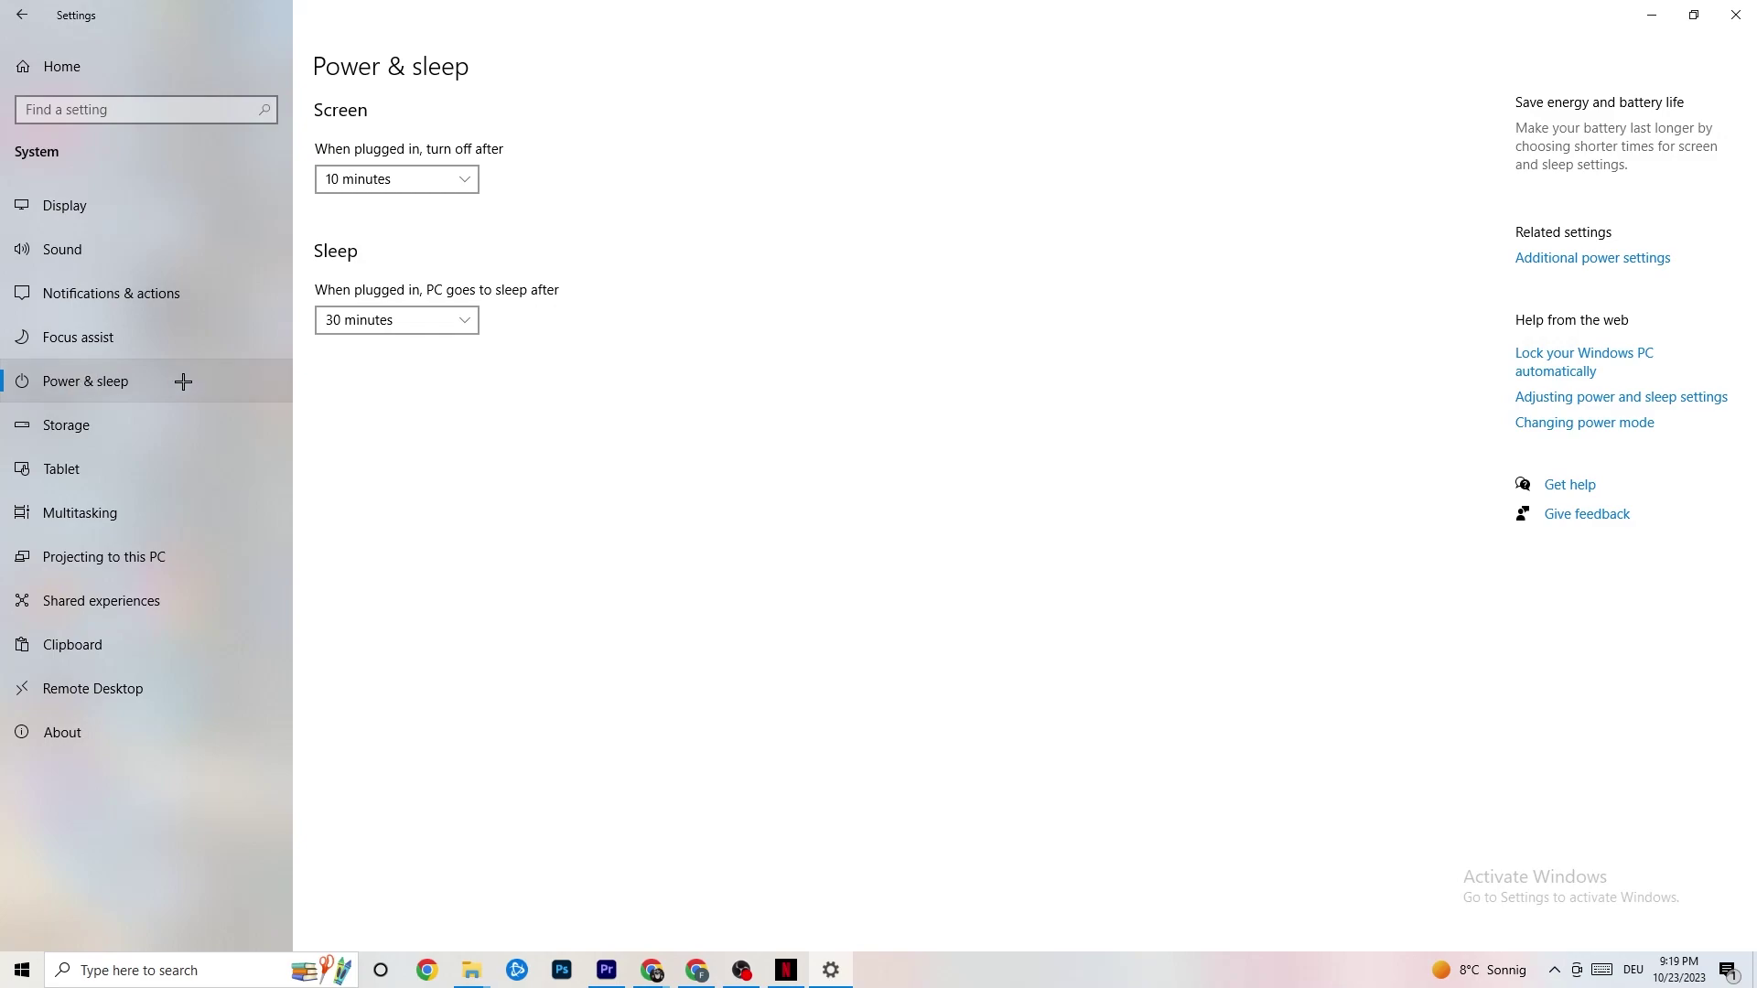
left_click(1584, 259)
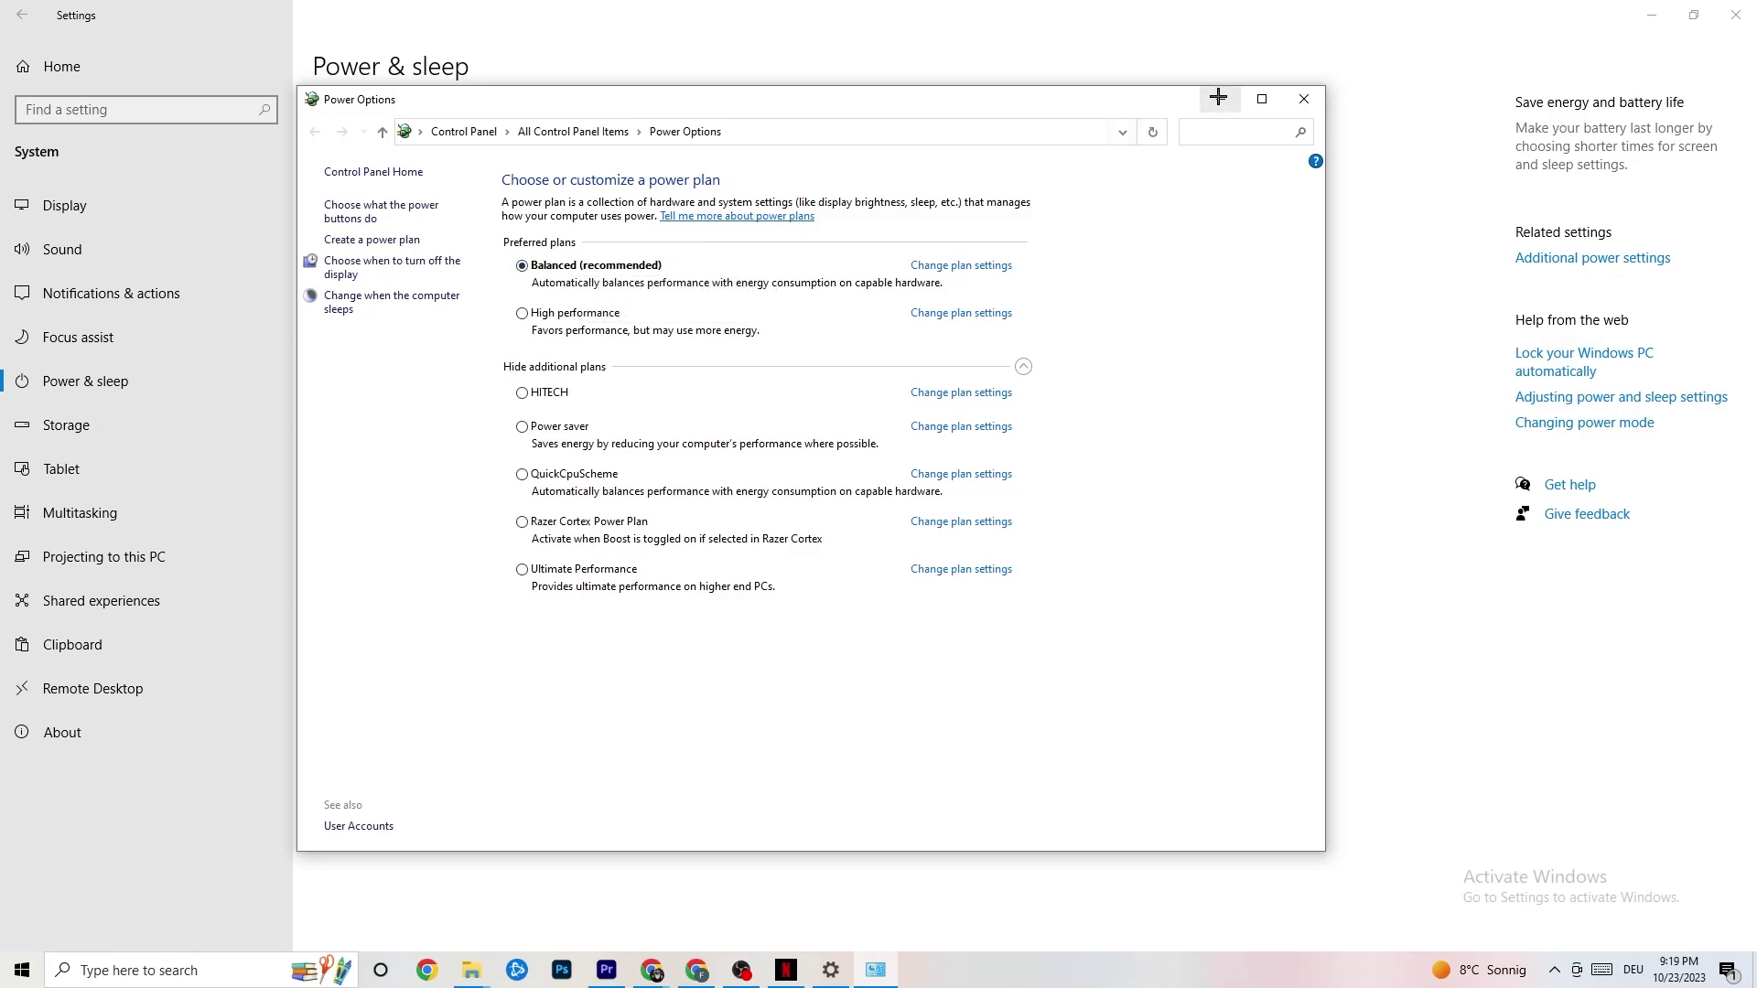
left_click(1306, 101)
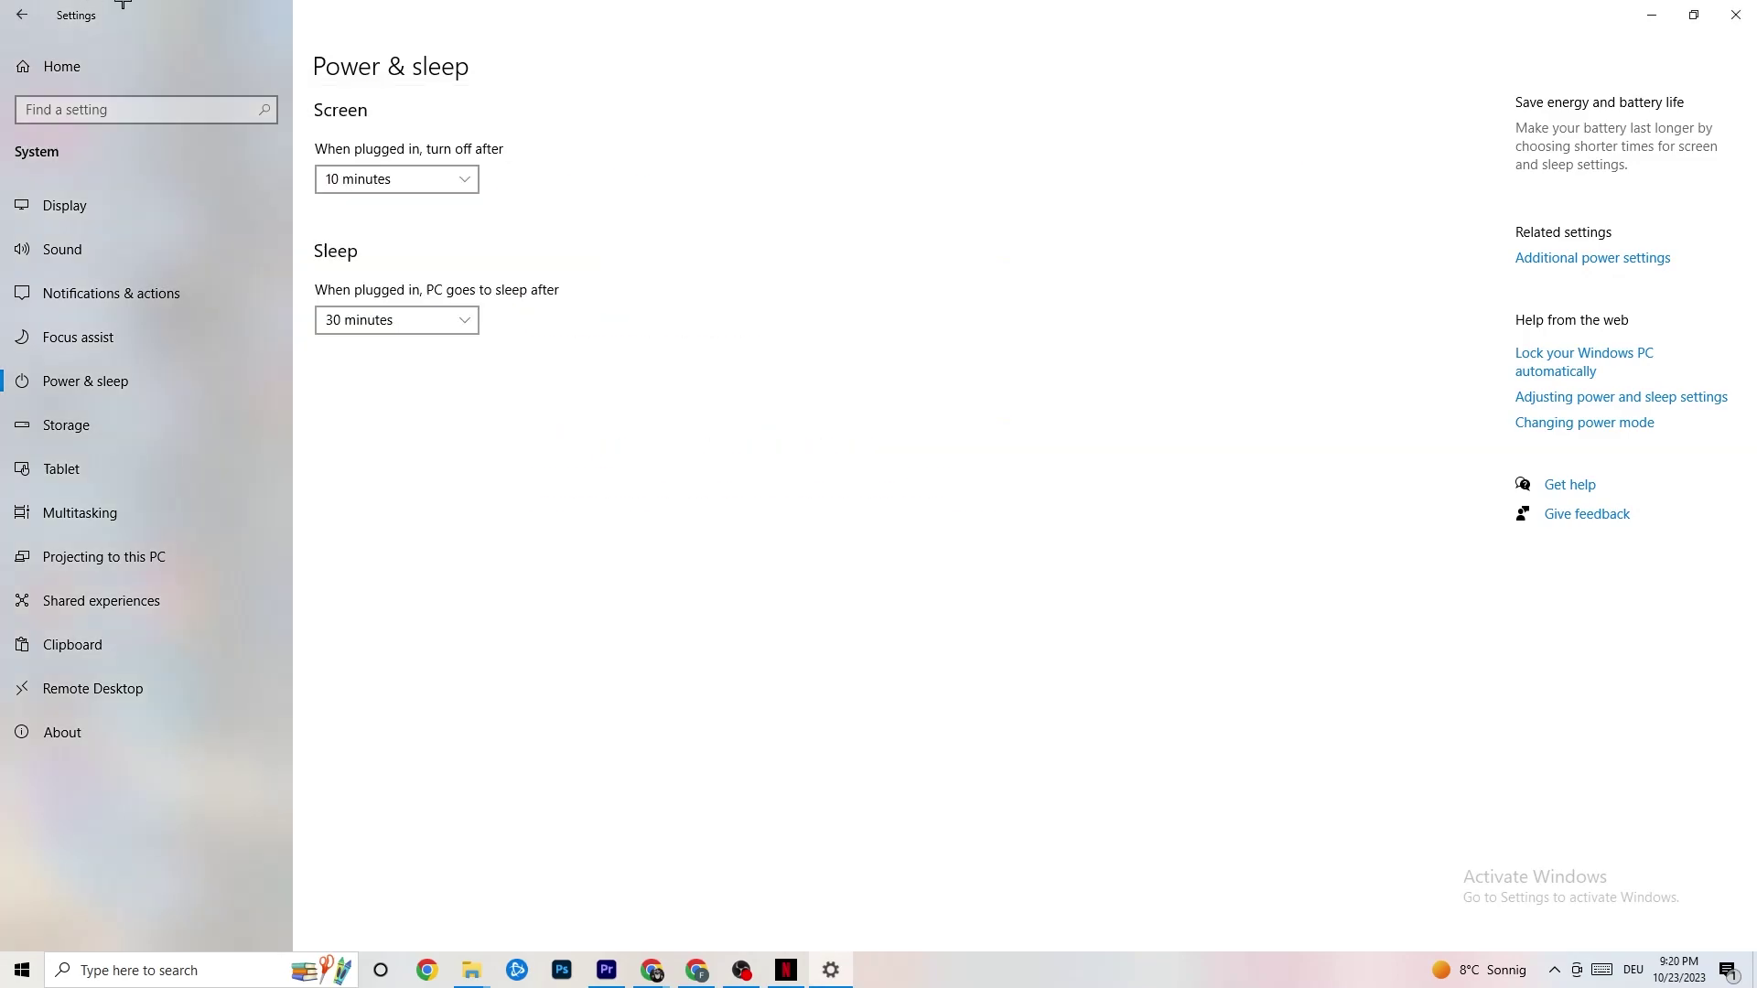
Open the Gaming settings and check the Xbox Game Bar page, including its on/off switch.
left_click(30, 12)
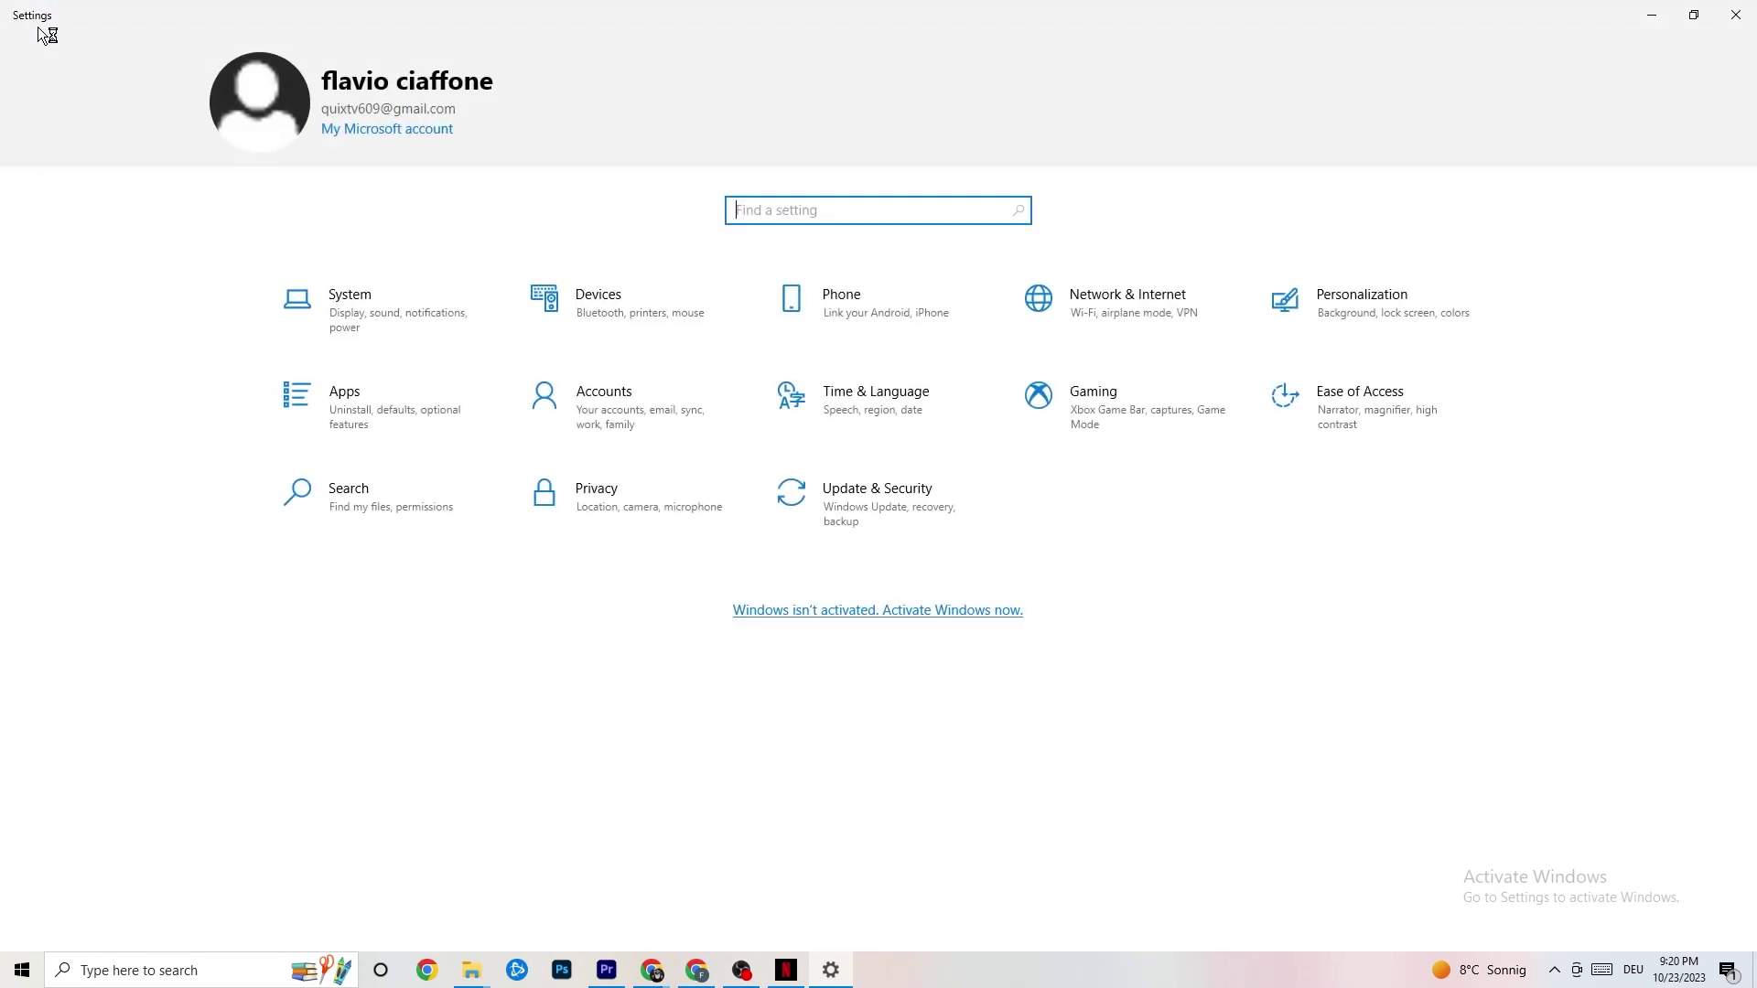
left_click(1115, 429)
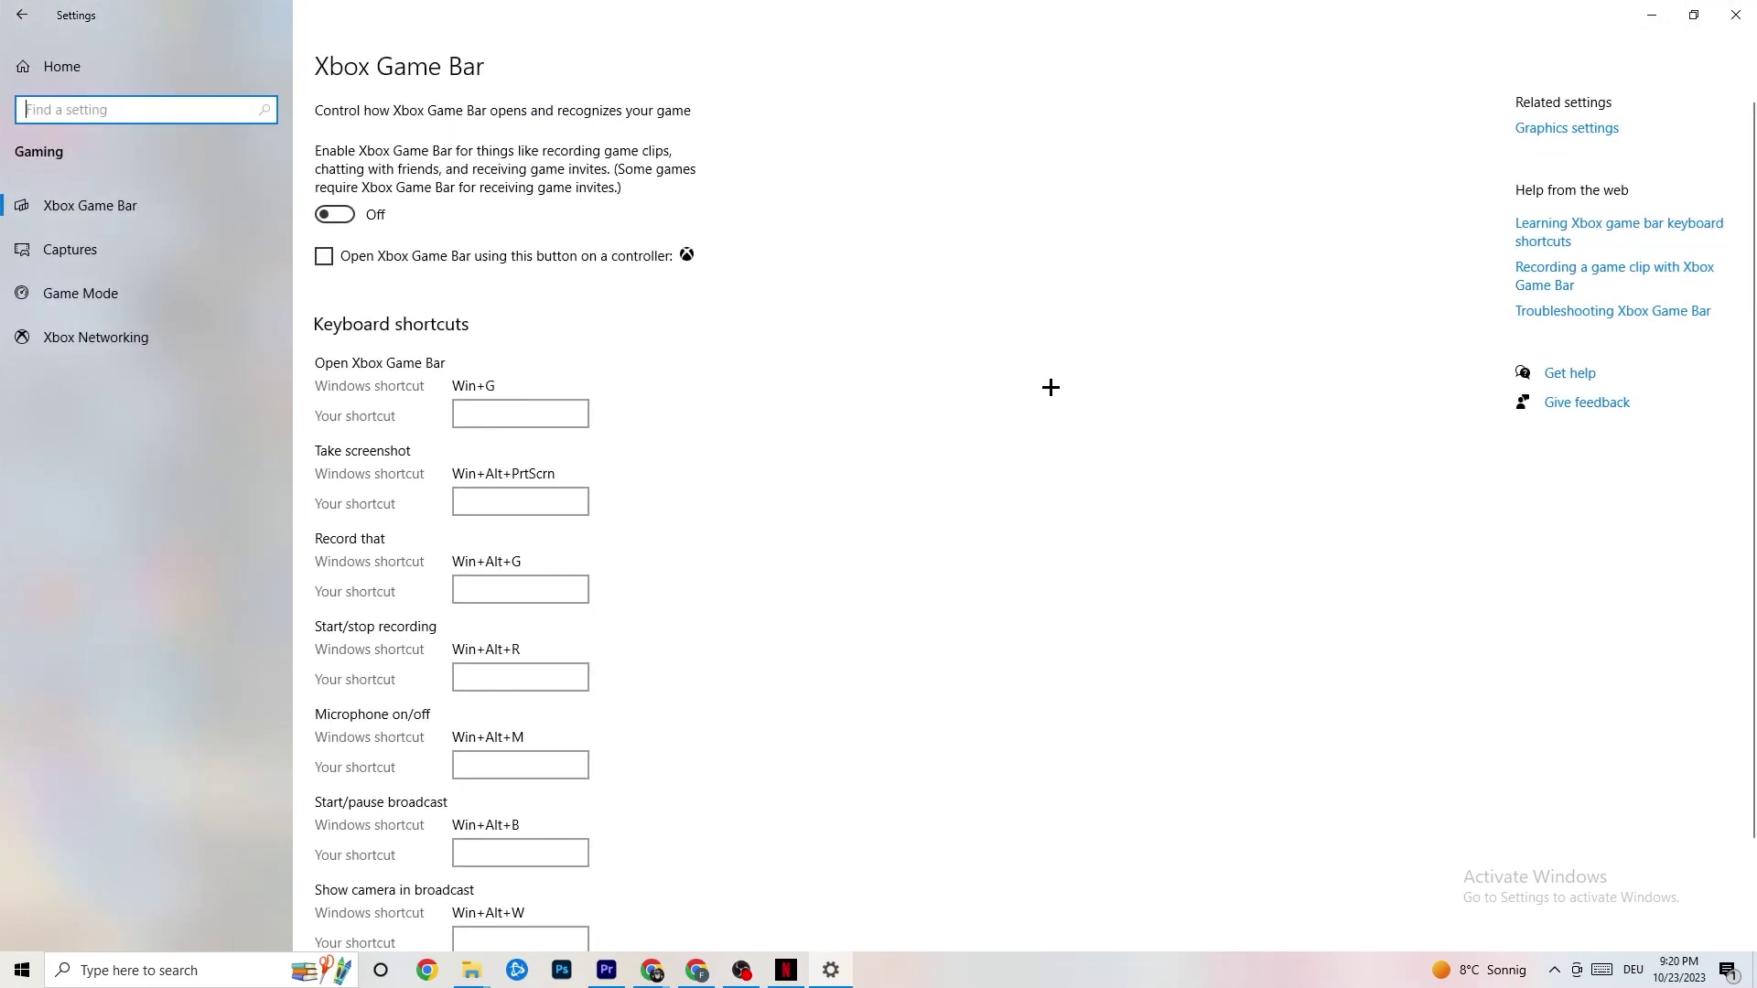
scroll(596, 366, "down", 2)
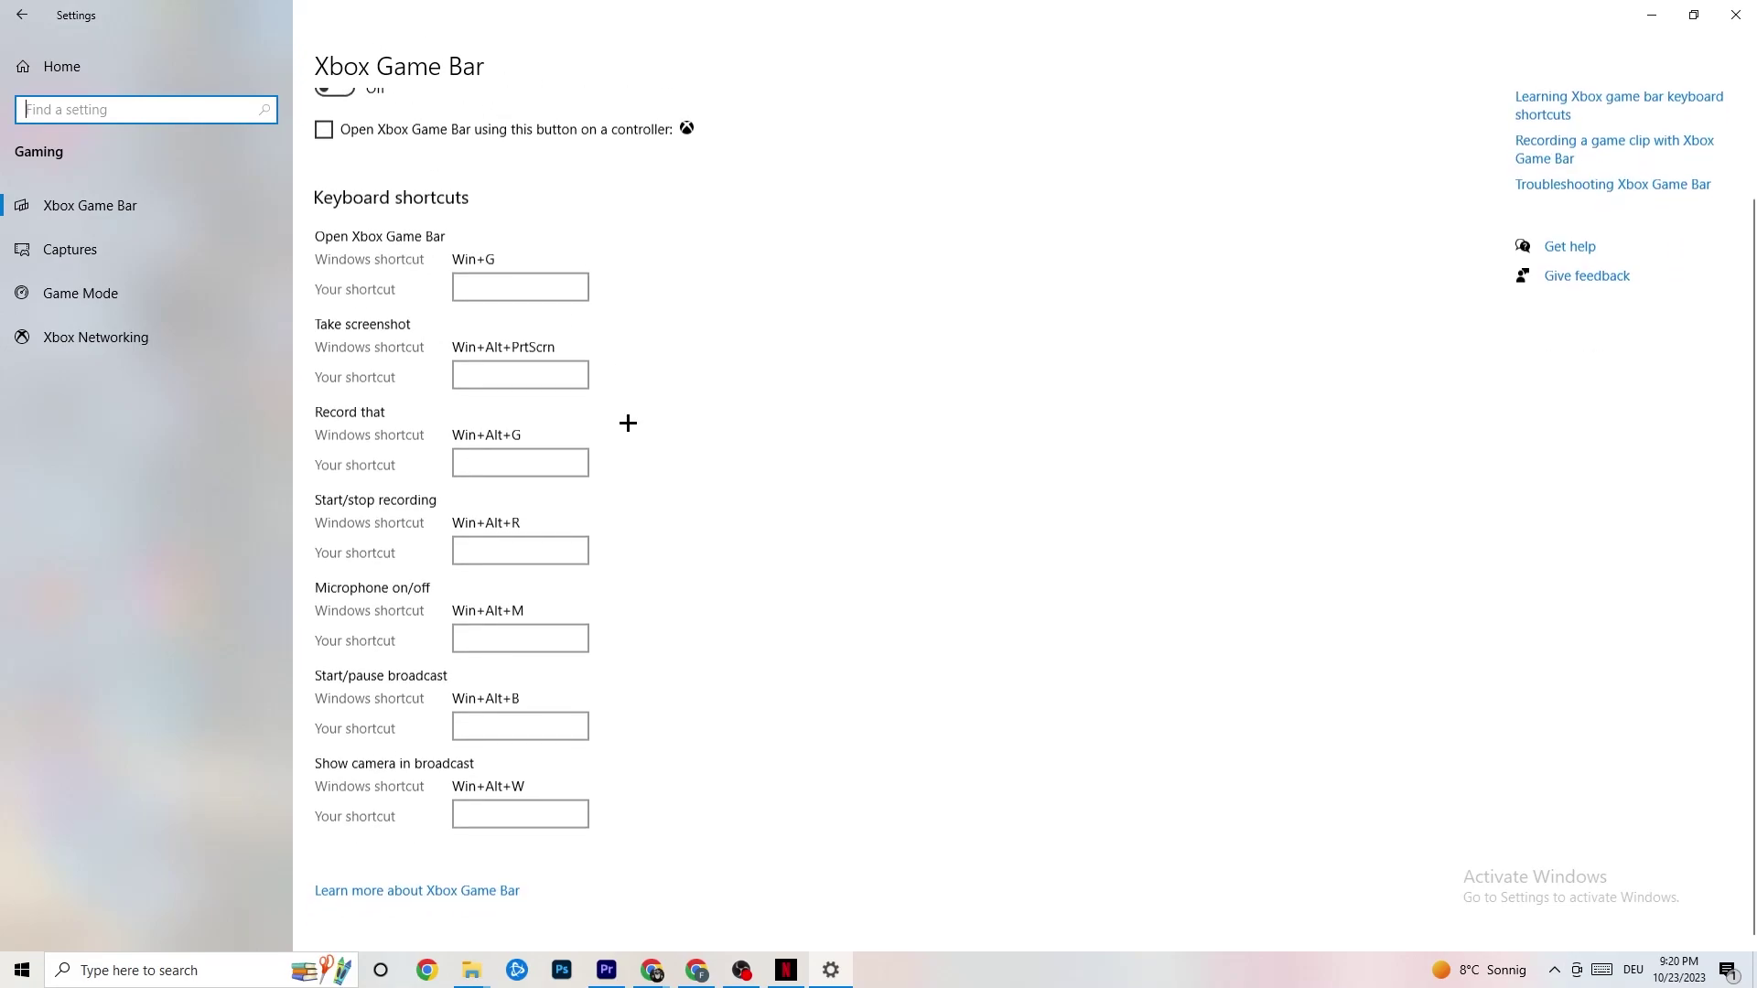
scroll(503, 439, "up", 2)
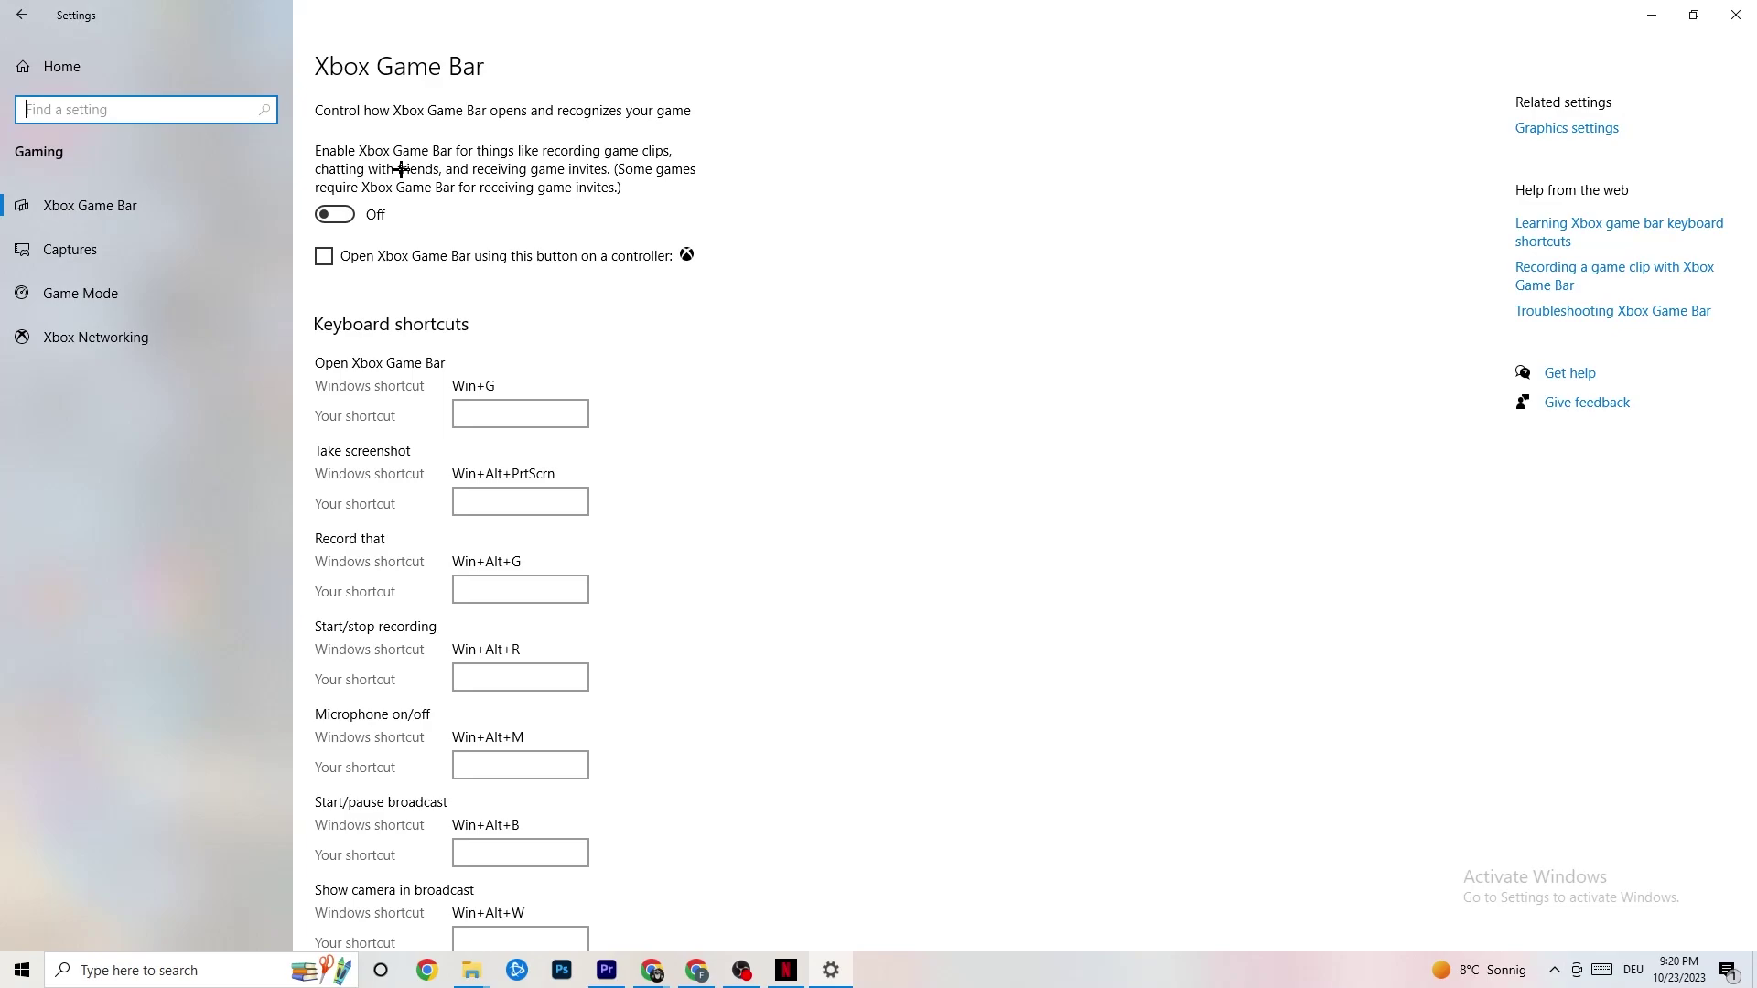
left_click(335, 214)
left_click(380, 216)
Examine the game recording options under Captures and check the Game Mode setting.
left_click(149, 245)
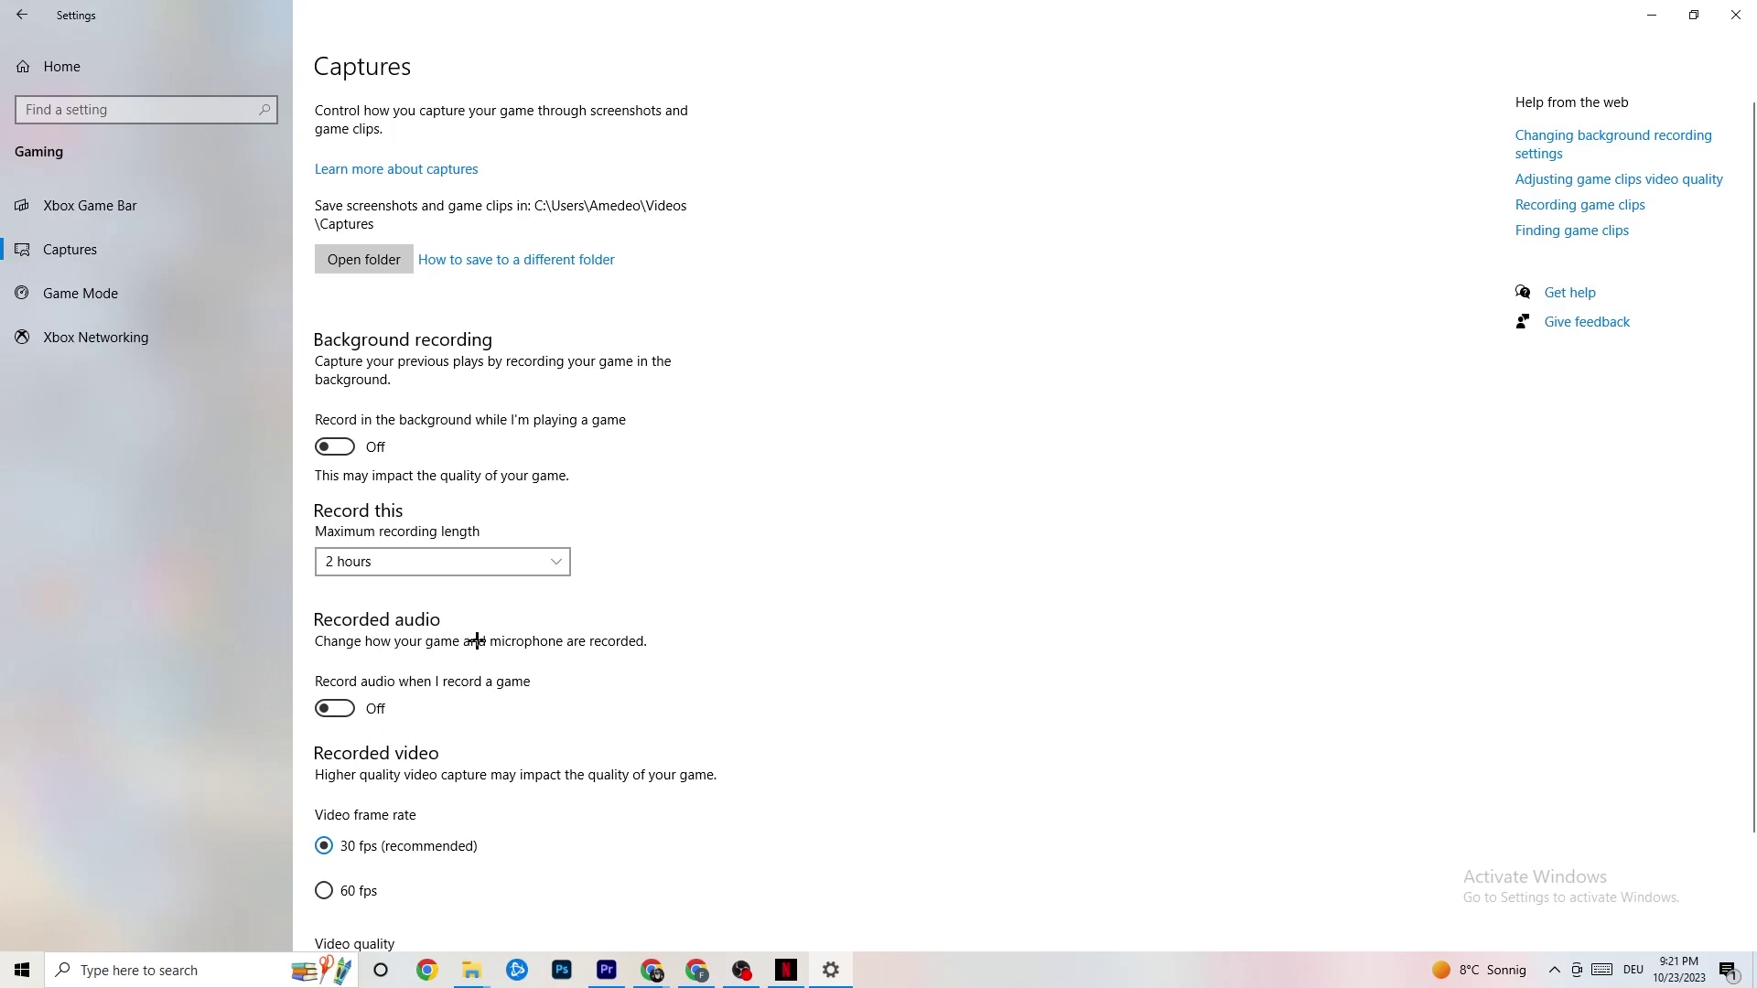
scroll(471, 635, "down", 3)
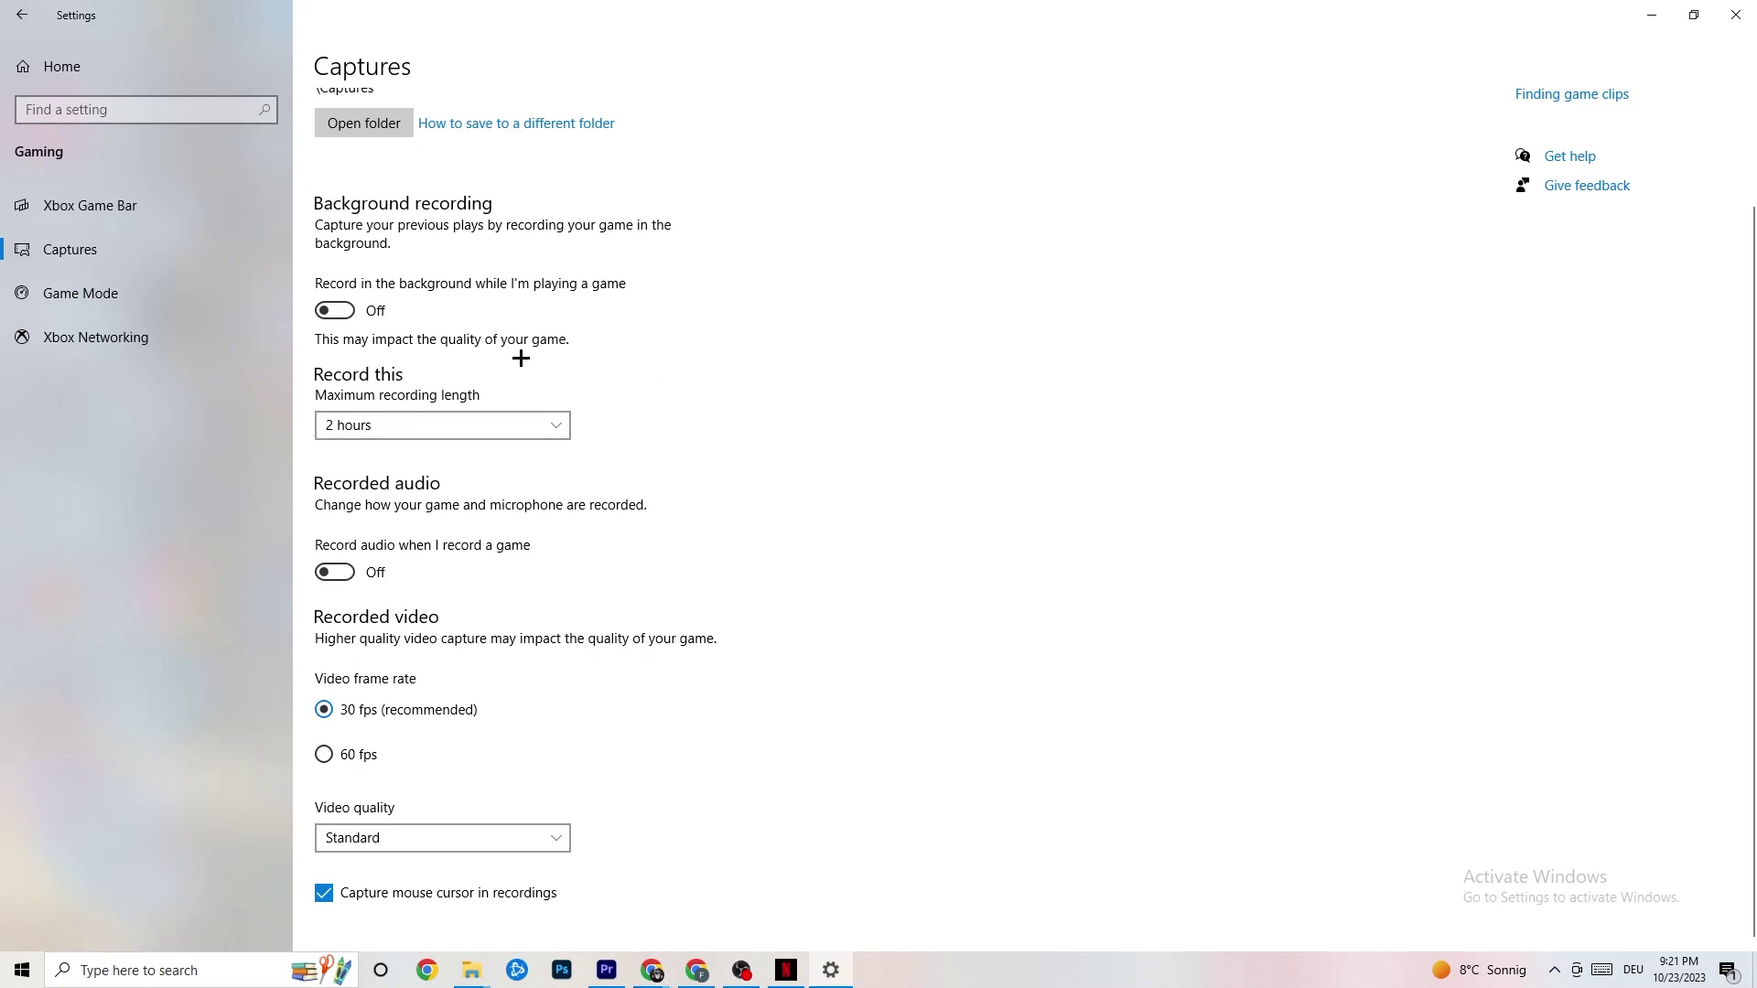
left_click(137, 300)
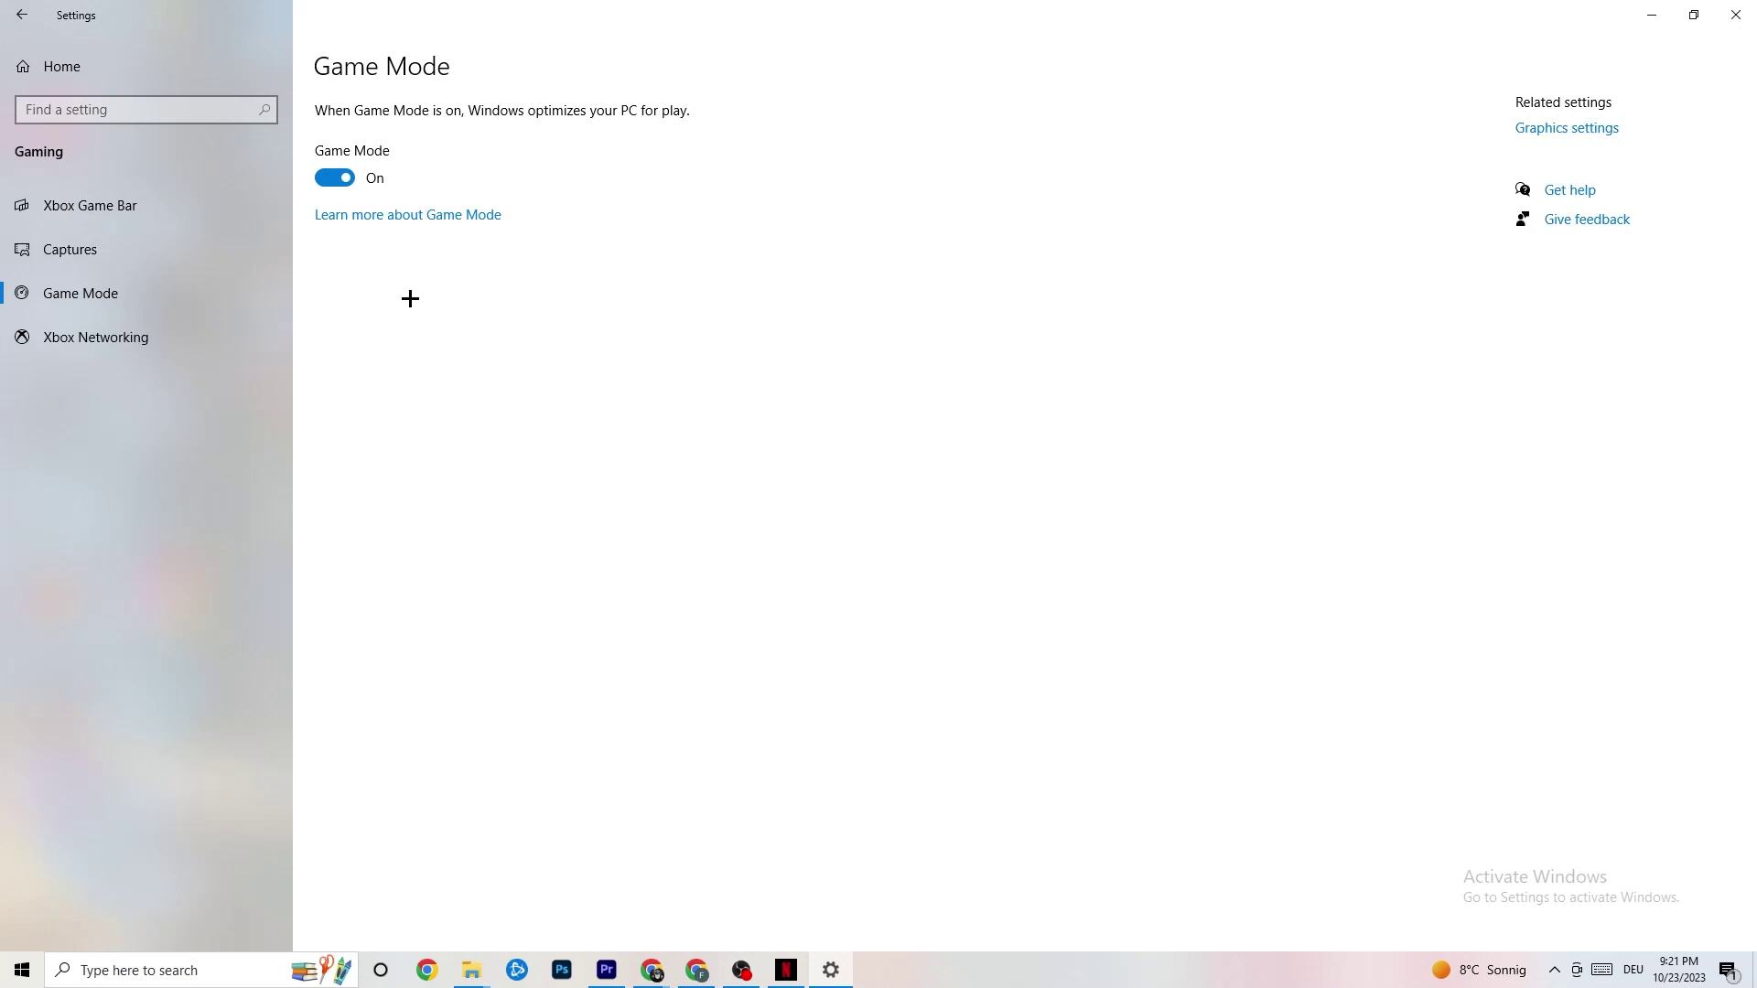
Check the Windows Update status and the Troubleshoot page under Update & Security, and close Settings.
left_click(27, 14)
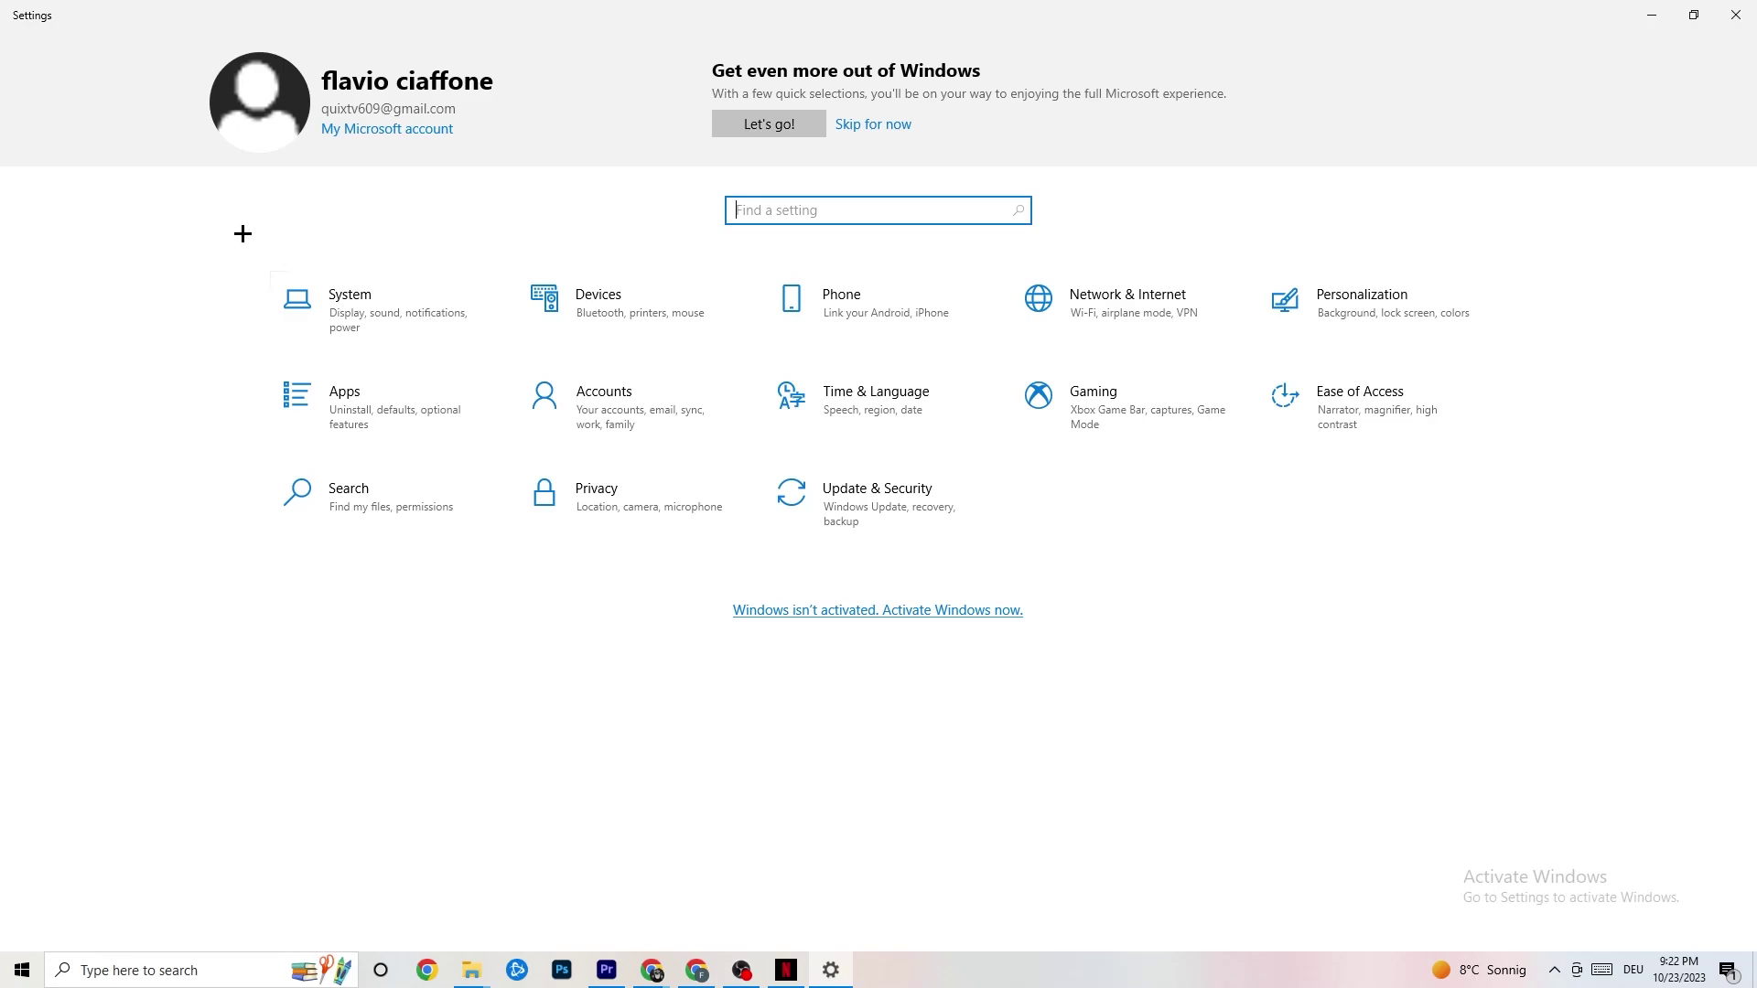
left_click(906, 519)
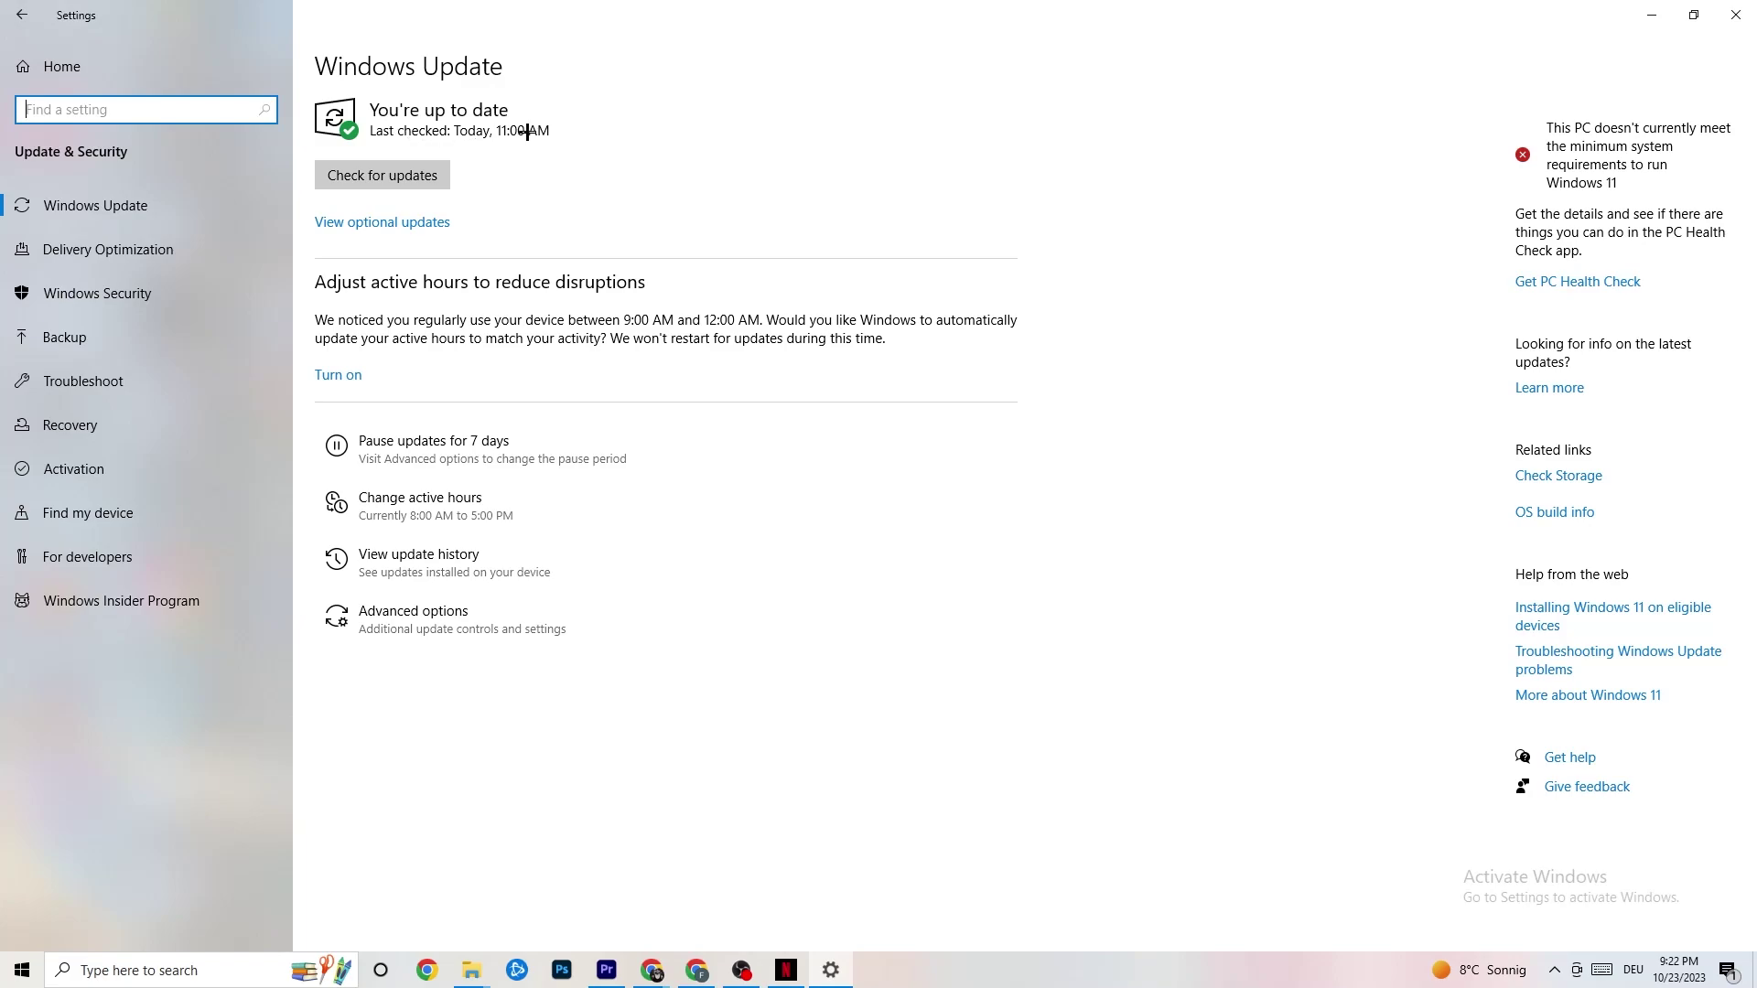
left_click(549, 164)
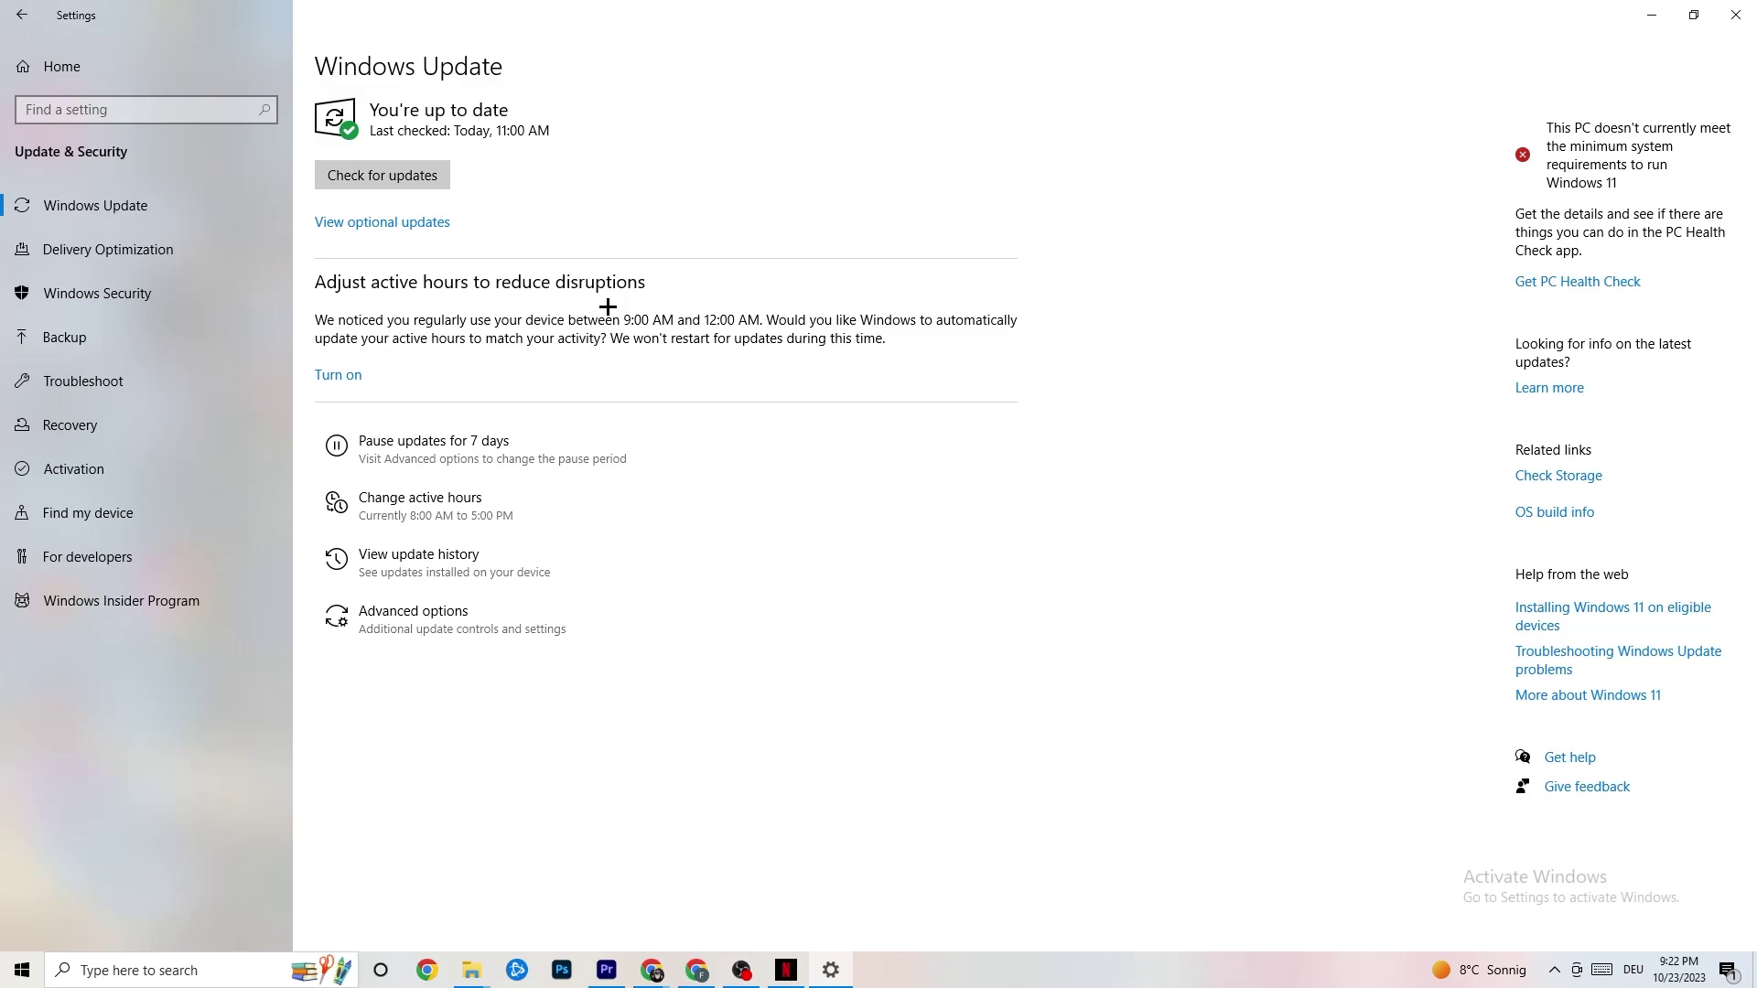
left_click(137, 380)
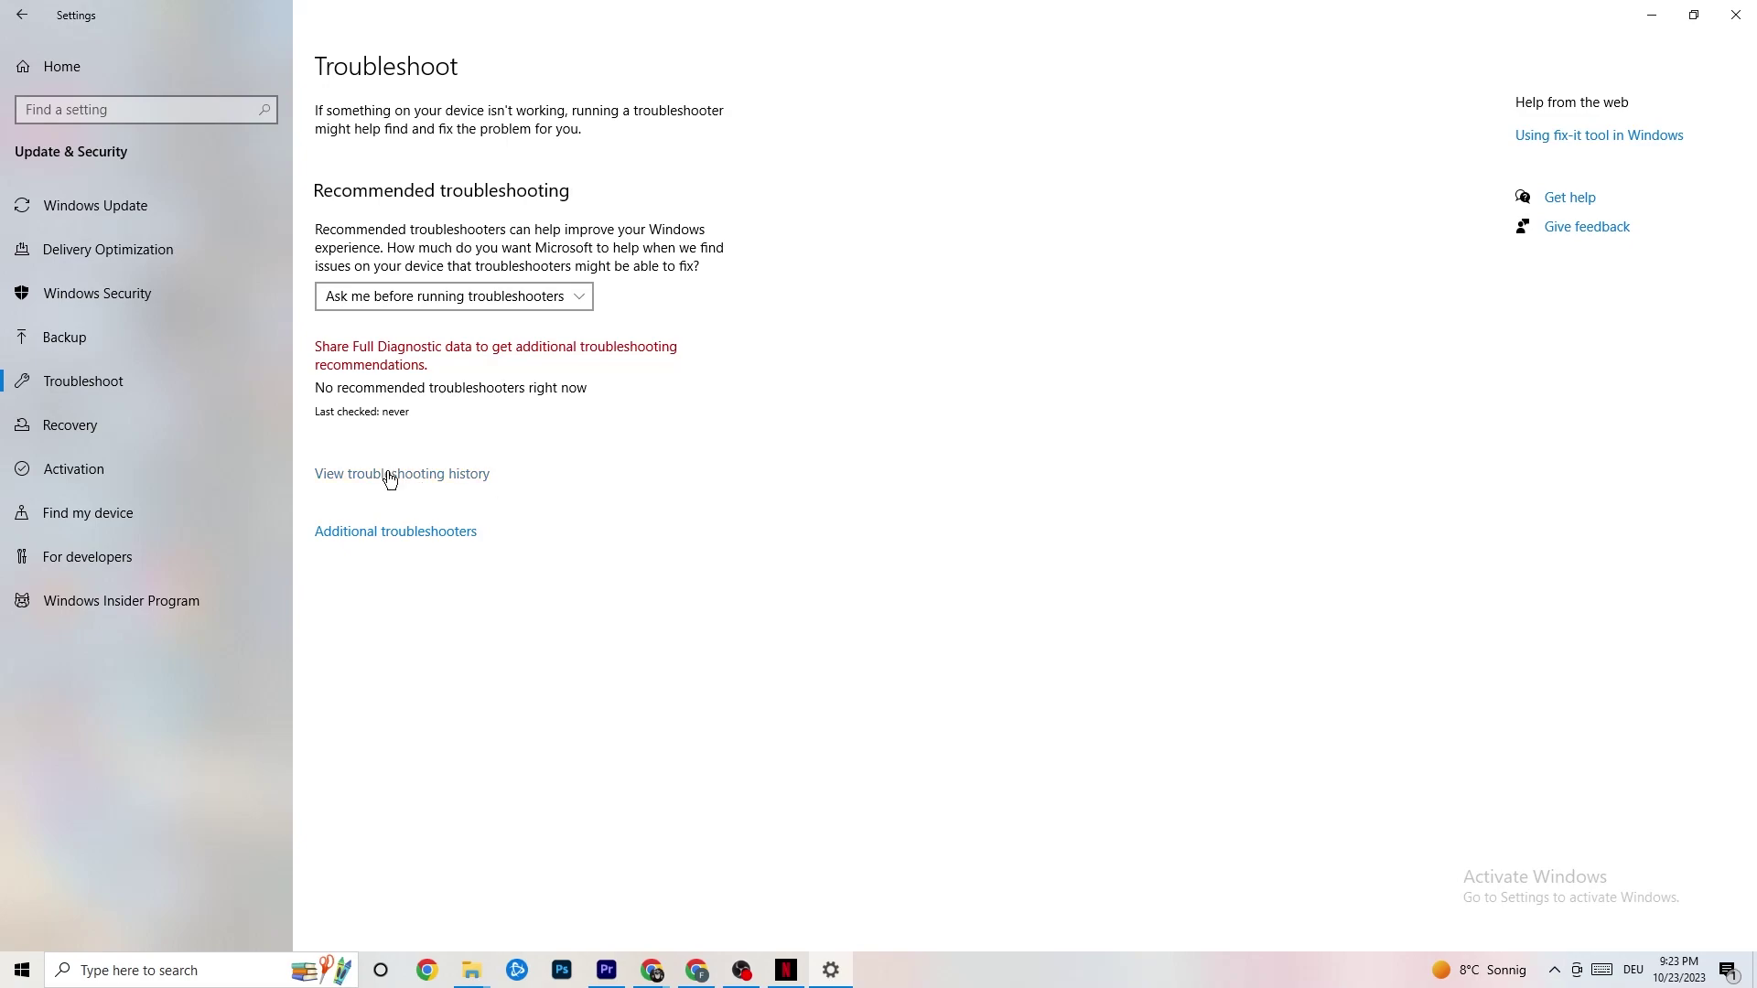
left_click(1725, 4)
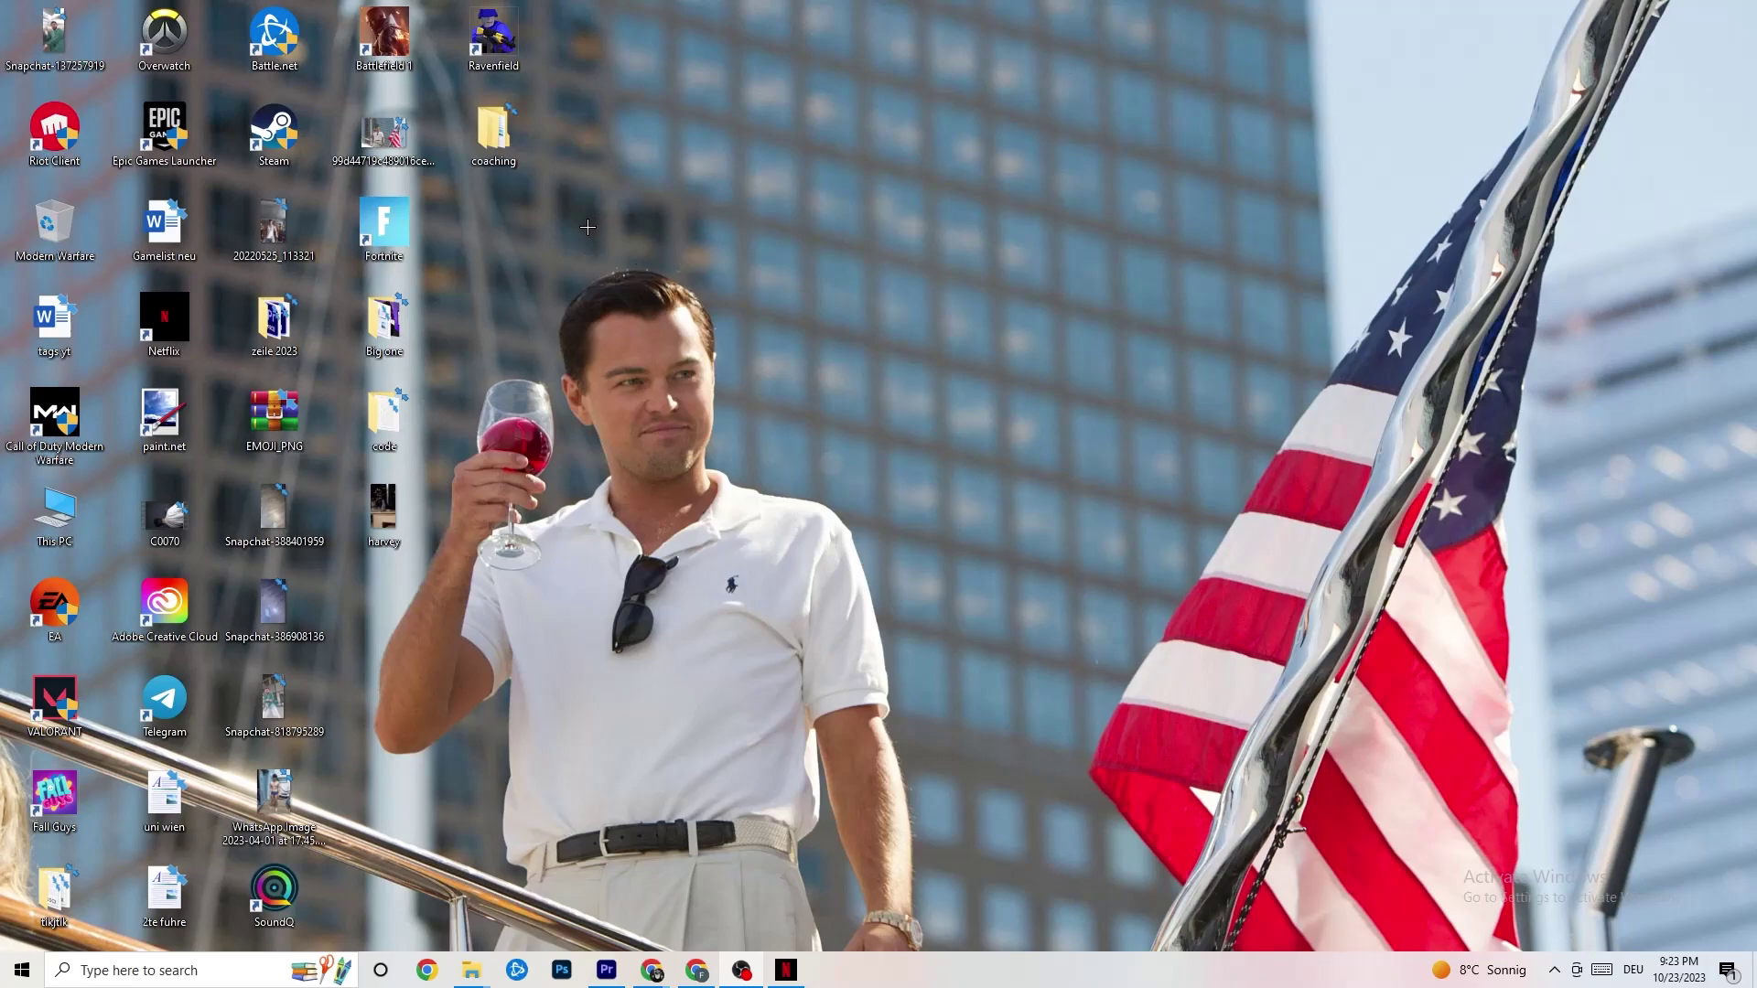
Move the Steam shortcut to an empty area of the desktop and open its Properties dialog.
left_click_drag(307, 137, 1011, 304)
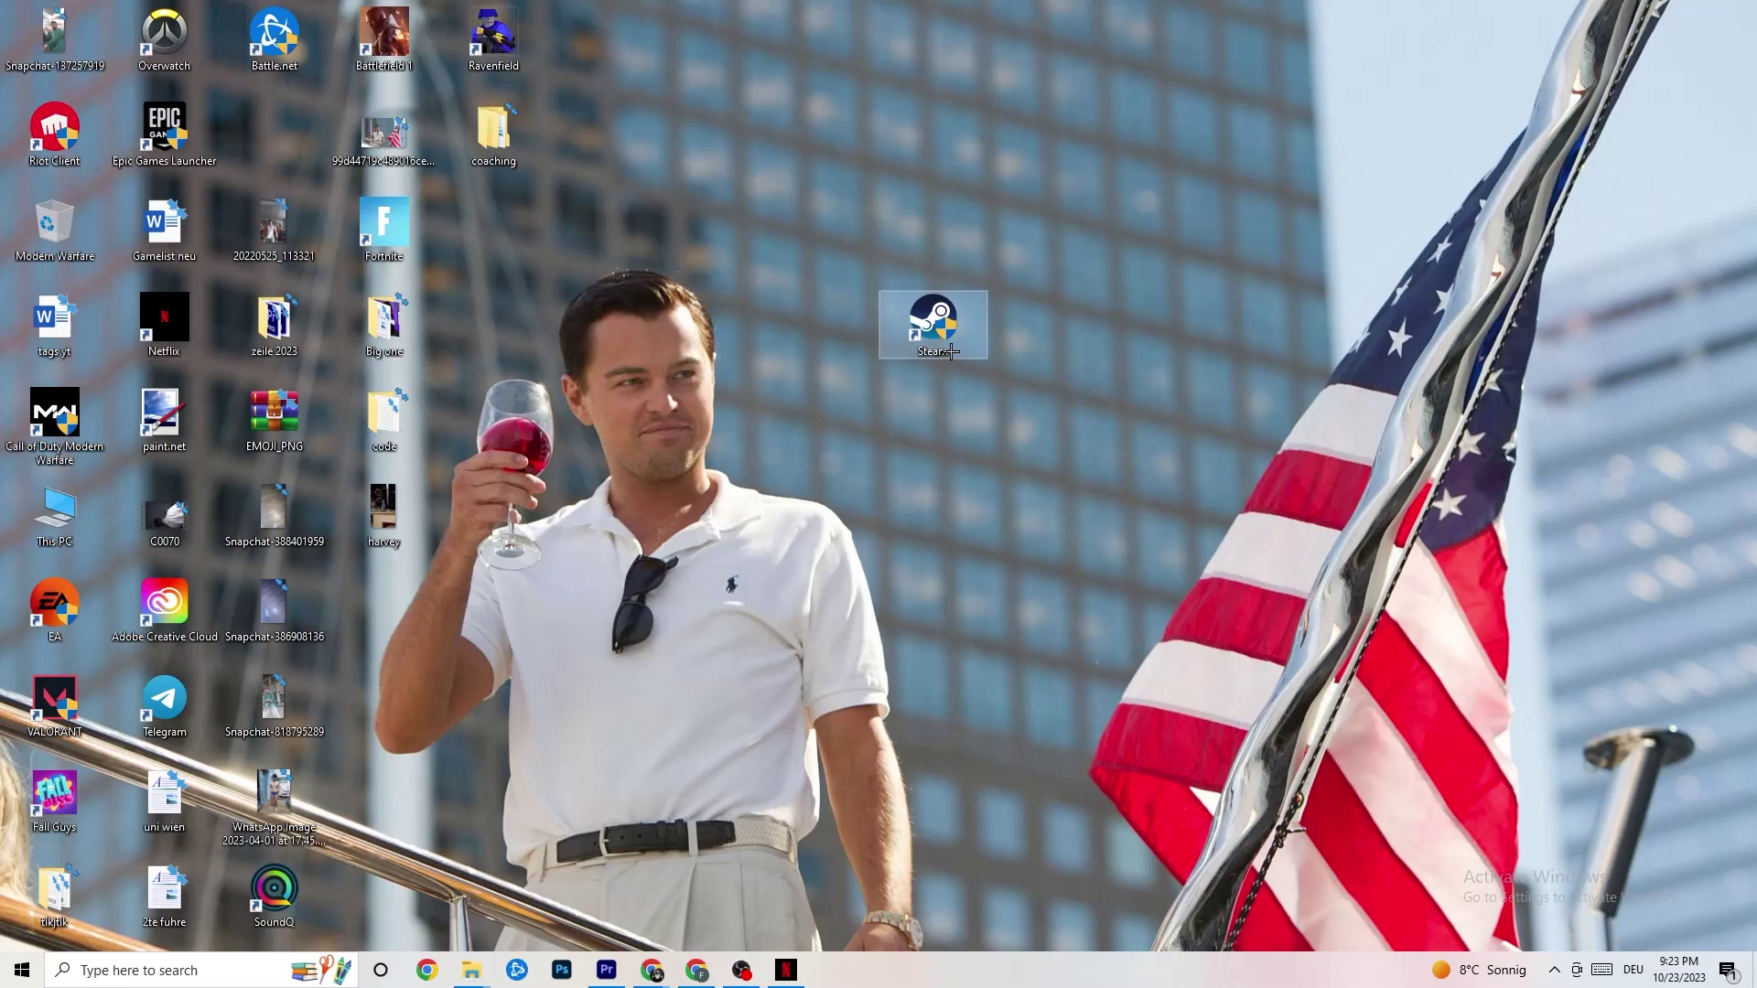
right_click(931, 333)
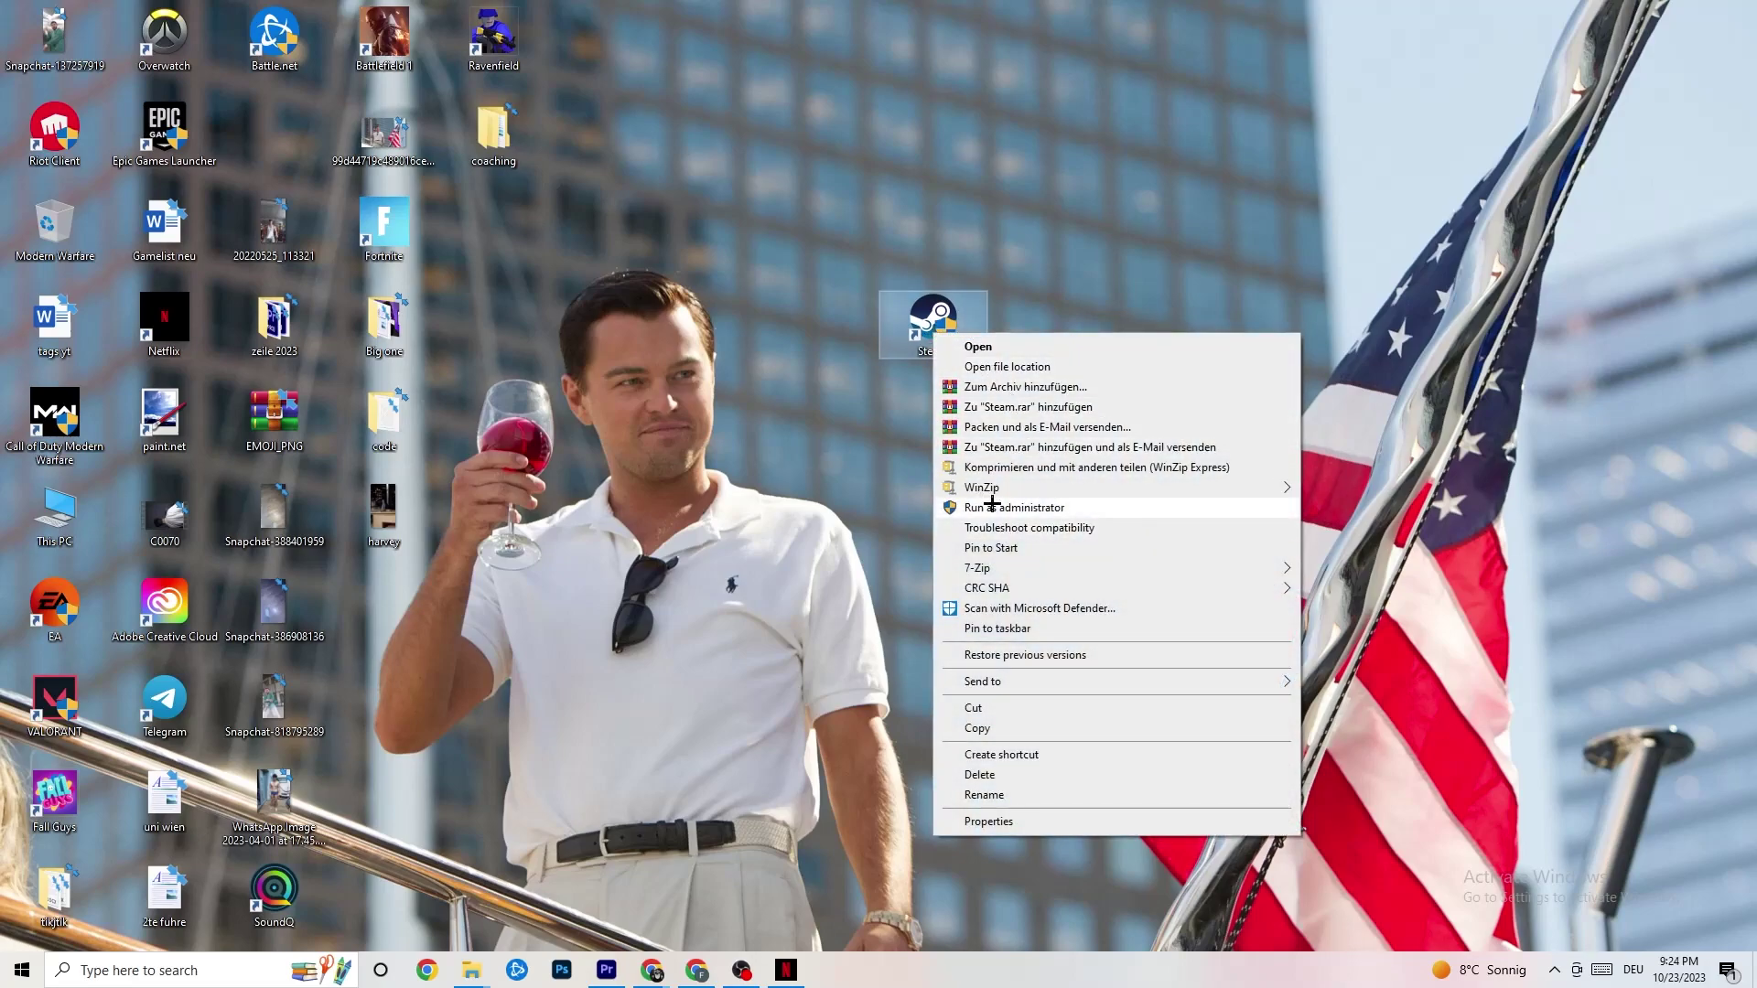
left_click(748, 457)
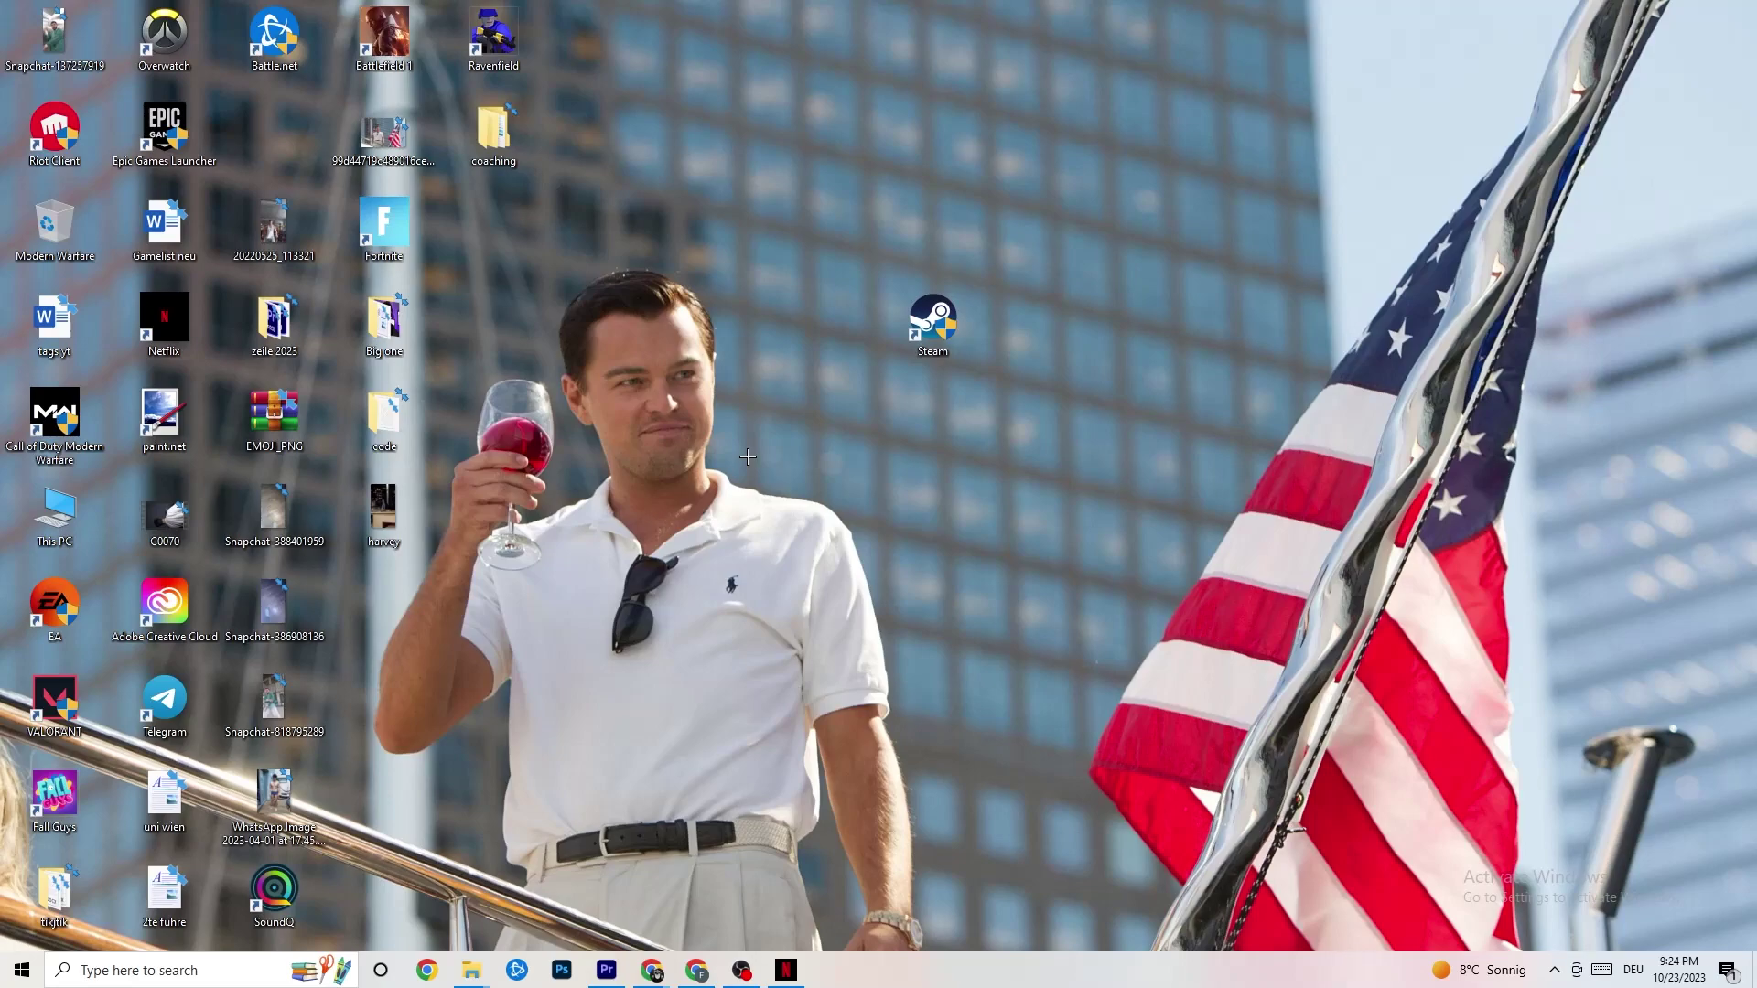
left_click_drag(894, 353, 785, 351)
right_click(808, 329)
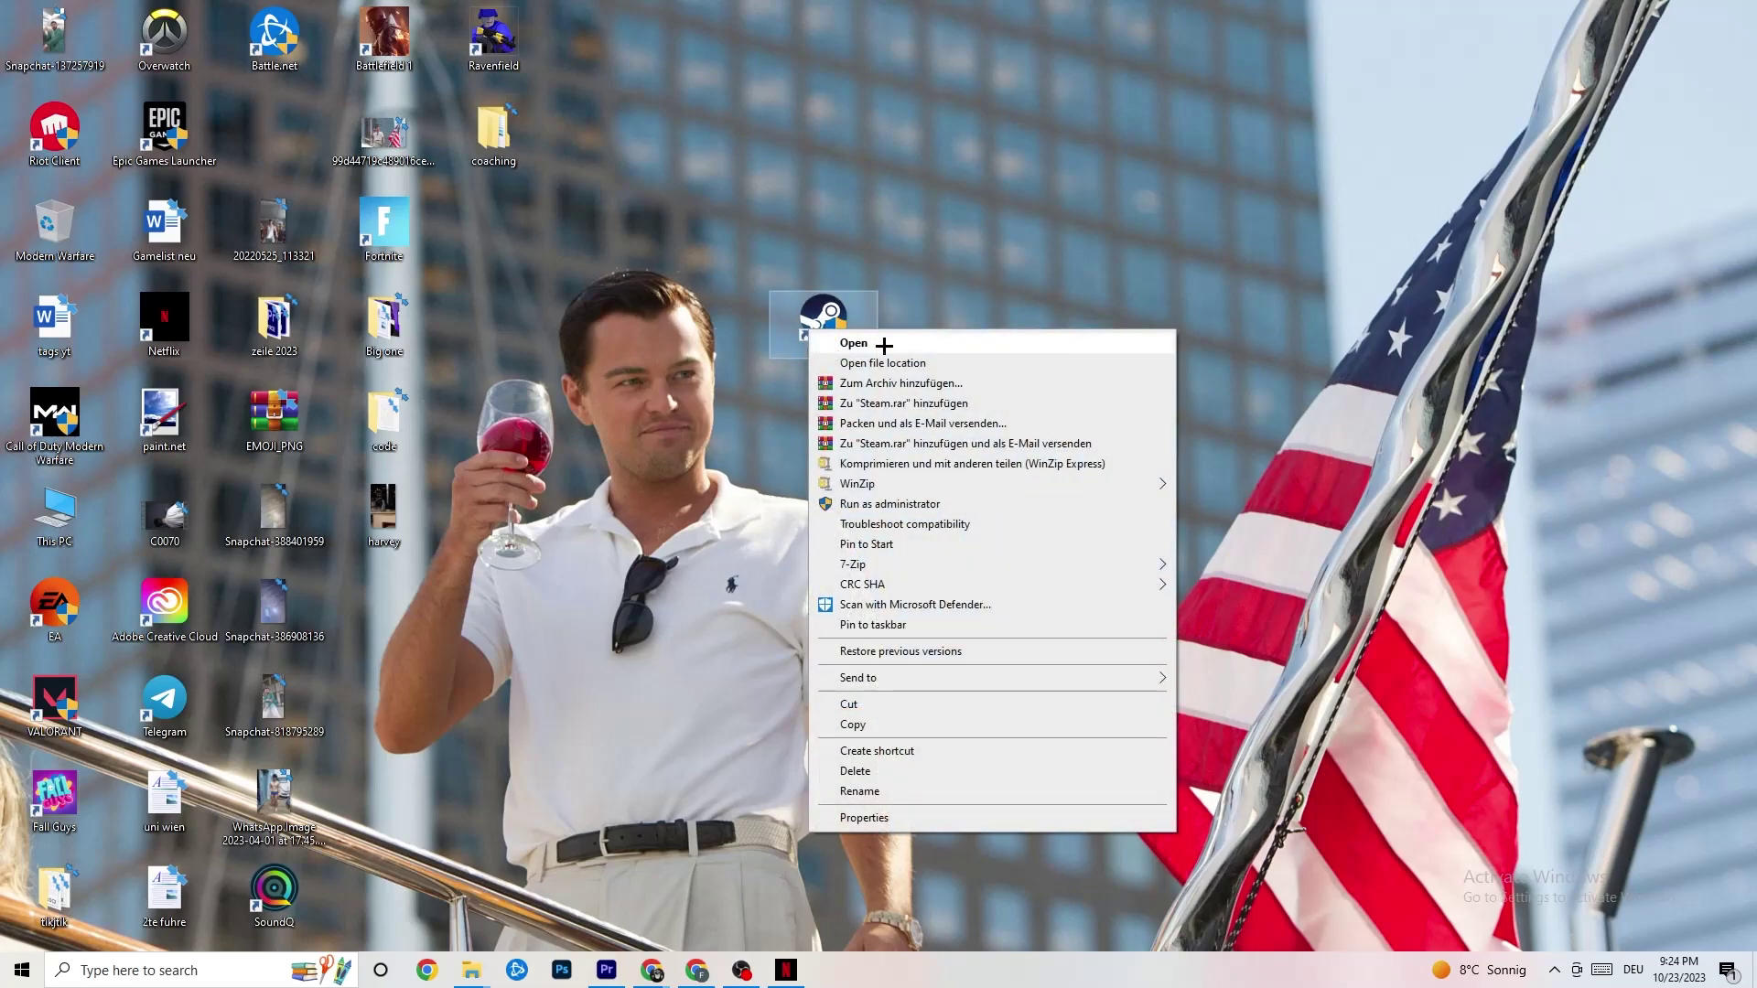
left_click(906, 818)
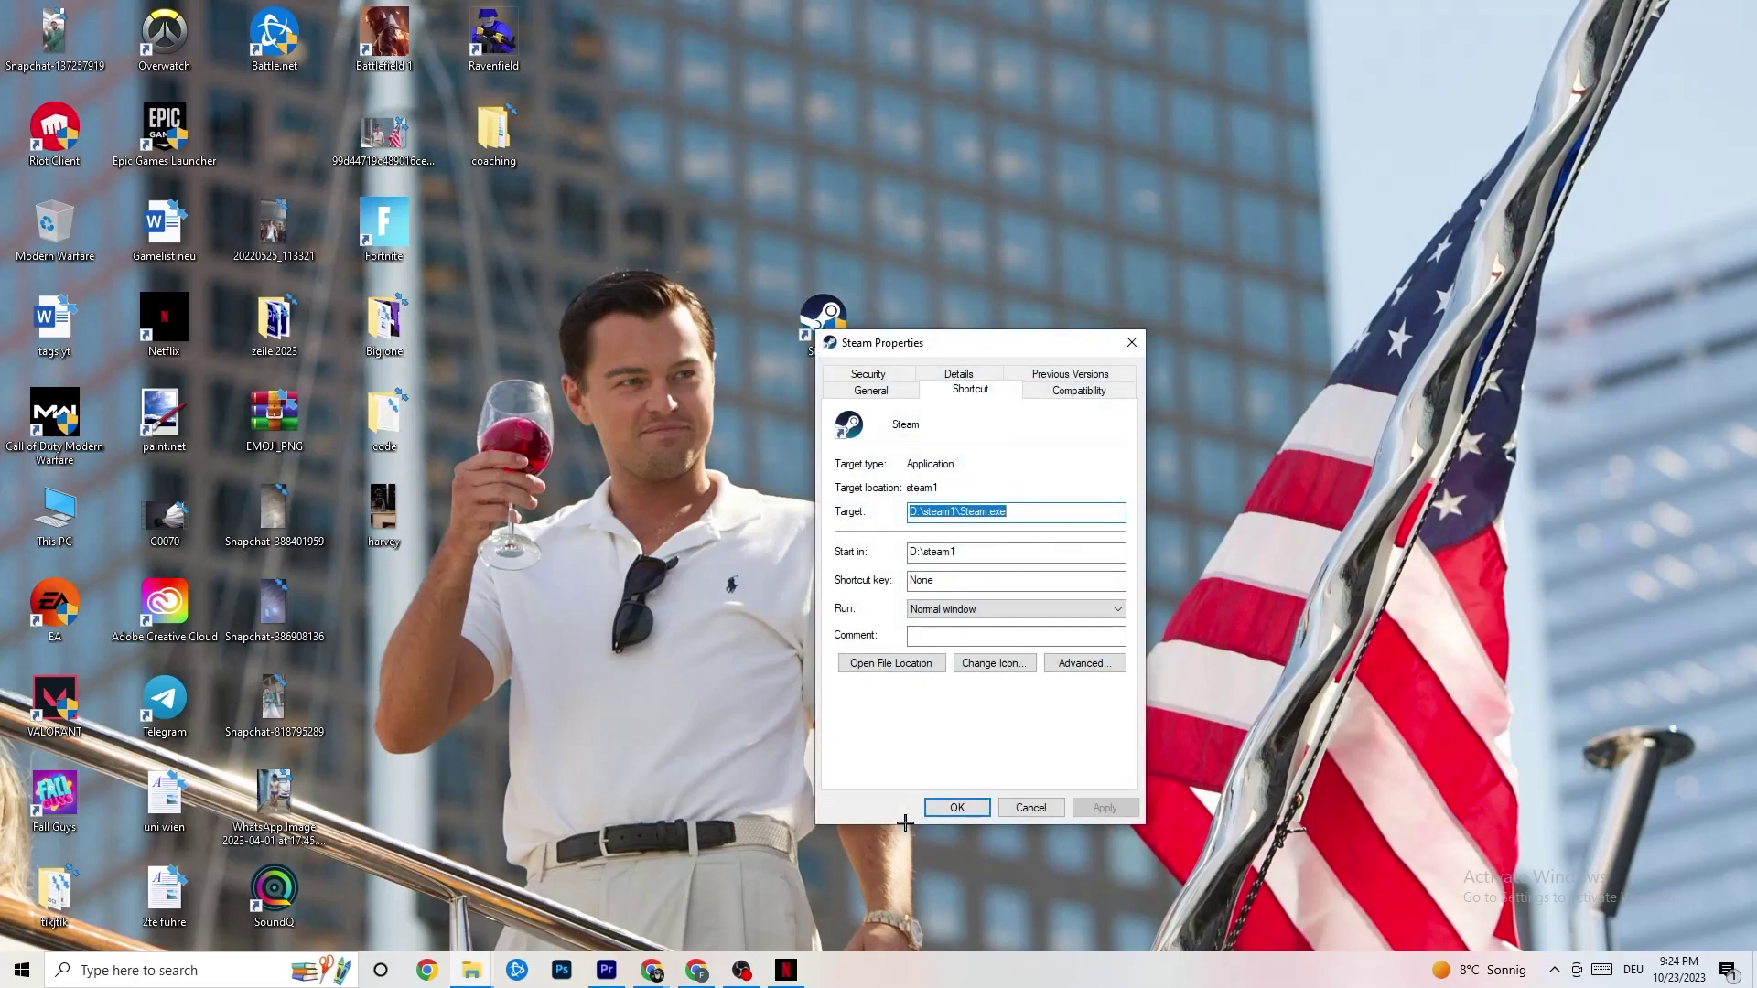
left_click_drag(961, 348, 708, 97)
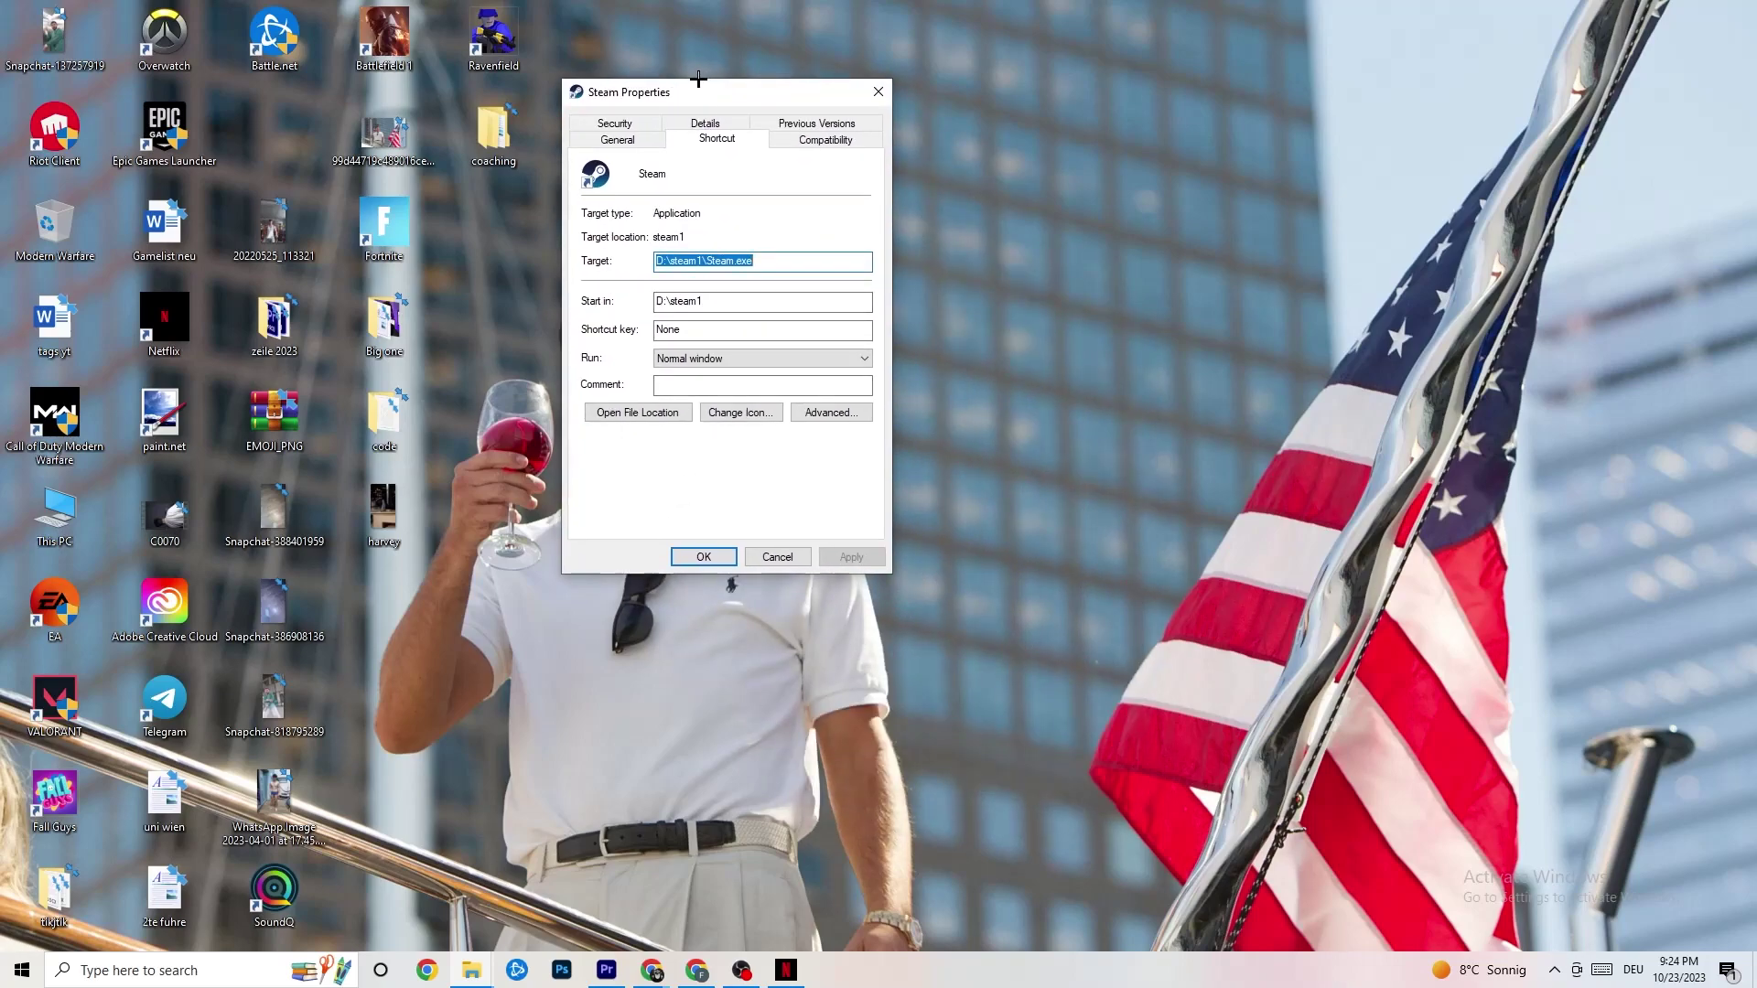
Check the Steam shortcut's compatibility settings, including the list of Windows versions for compatibility mode, and close its properties.
left_click(802, 138)
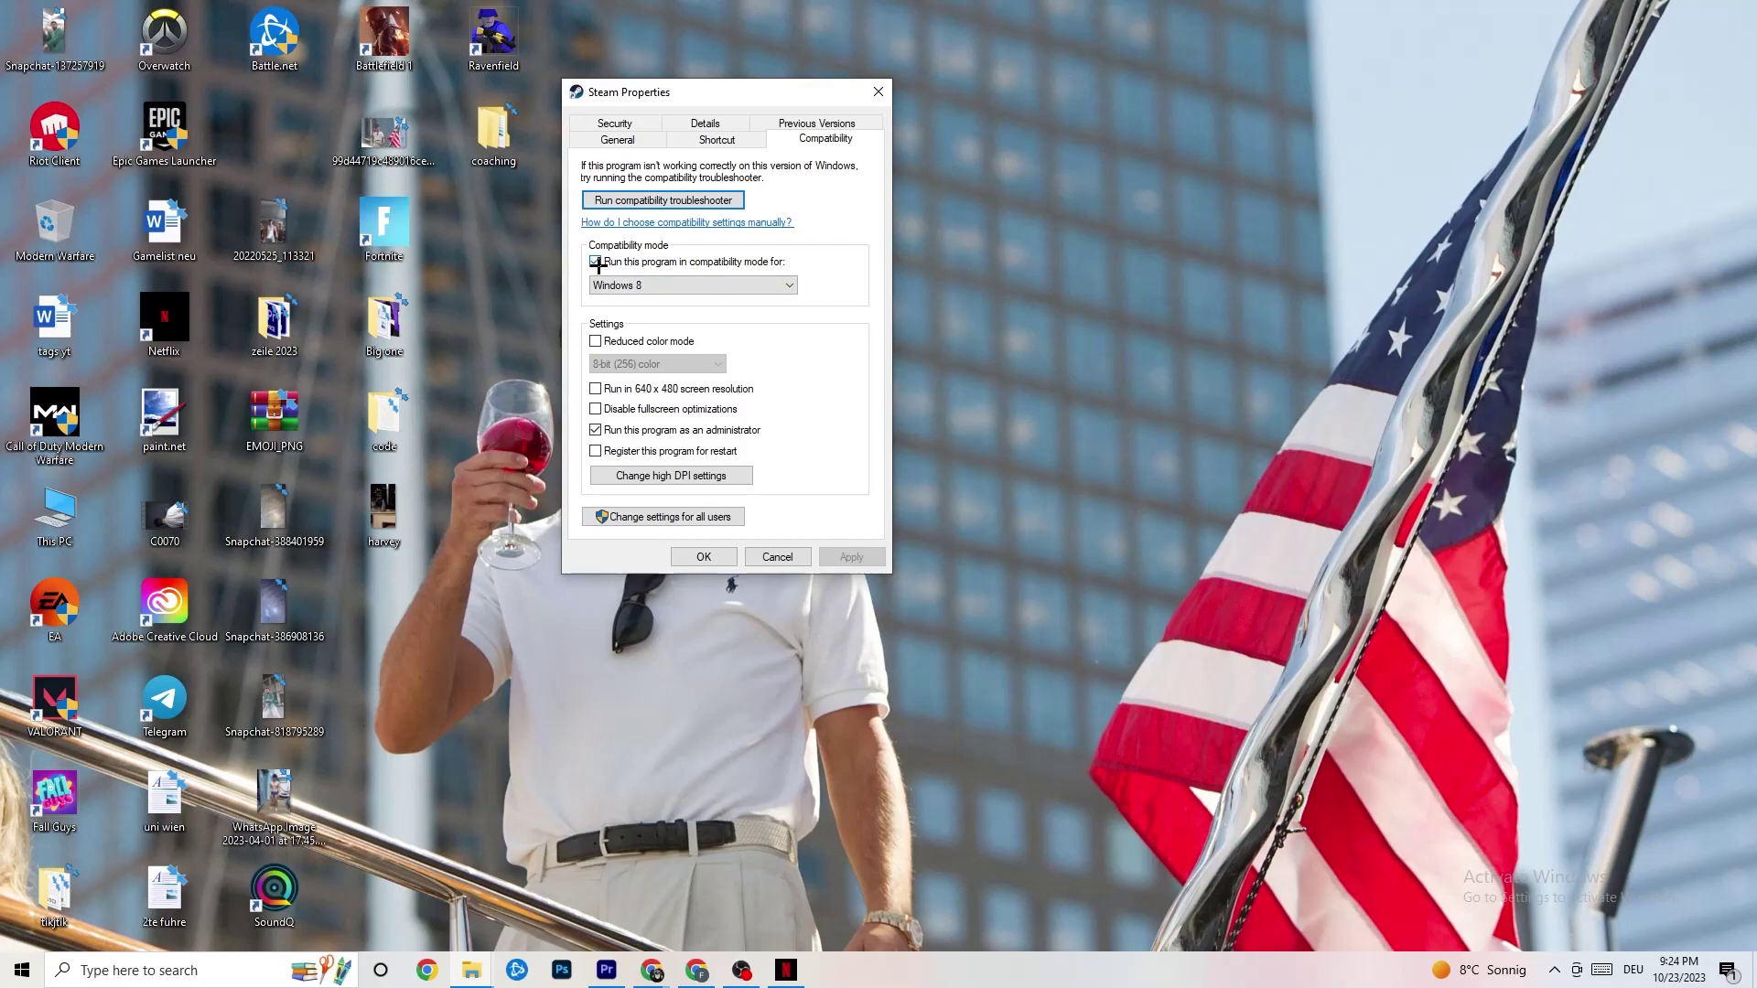
left_click(767, 284)
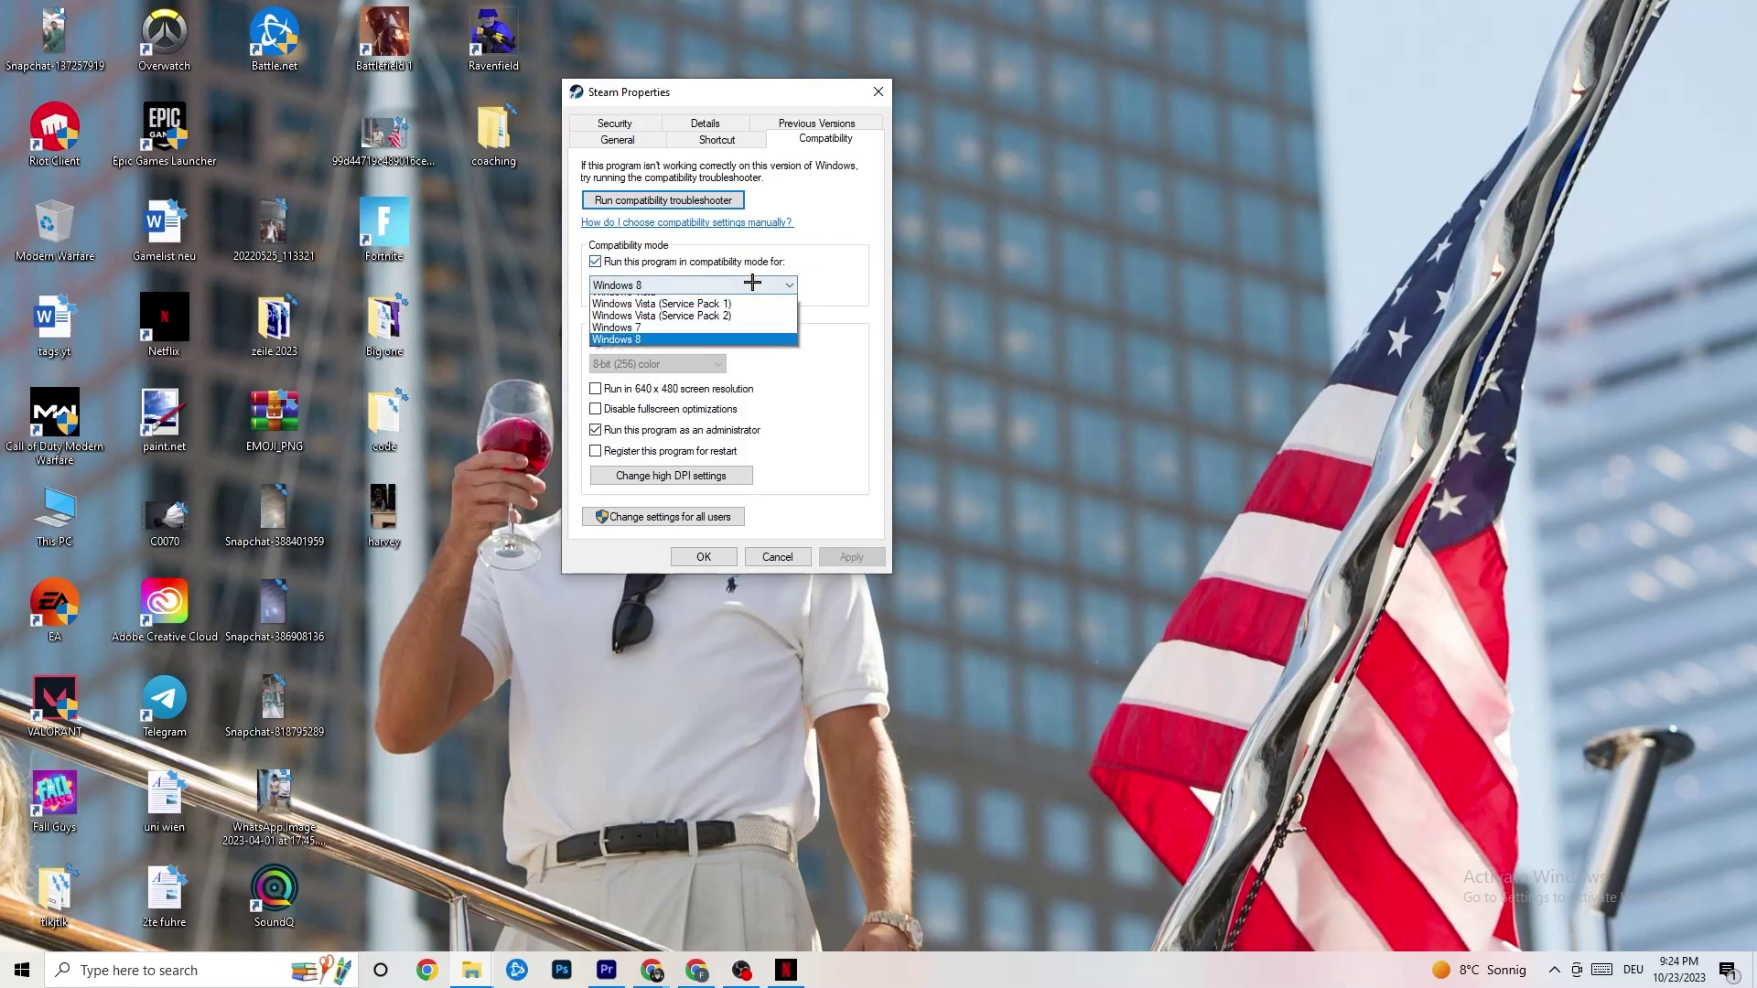
left_click(795, 262)
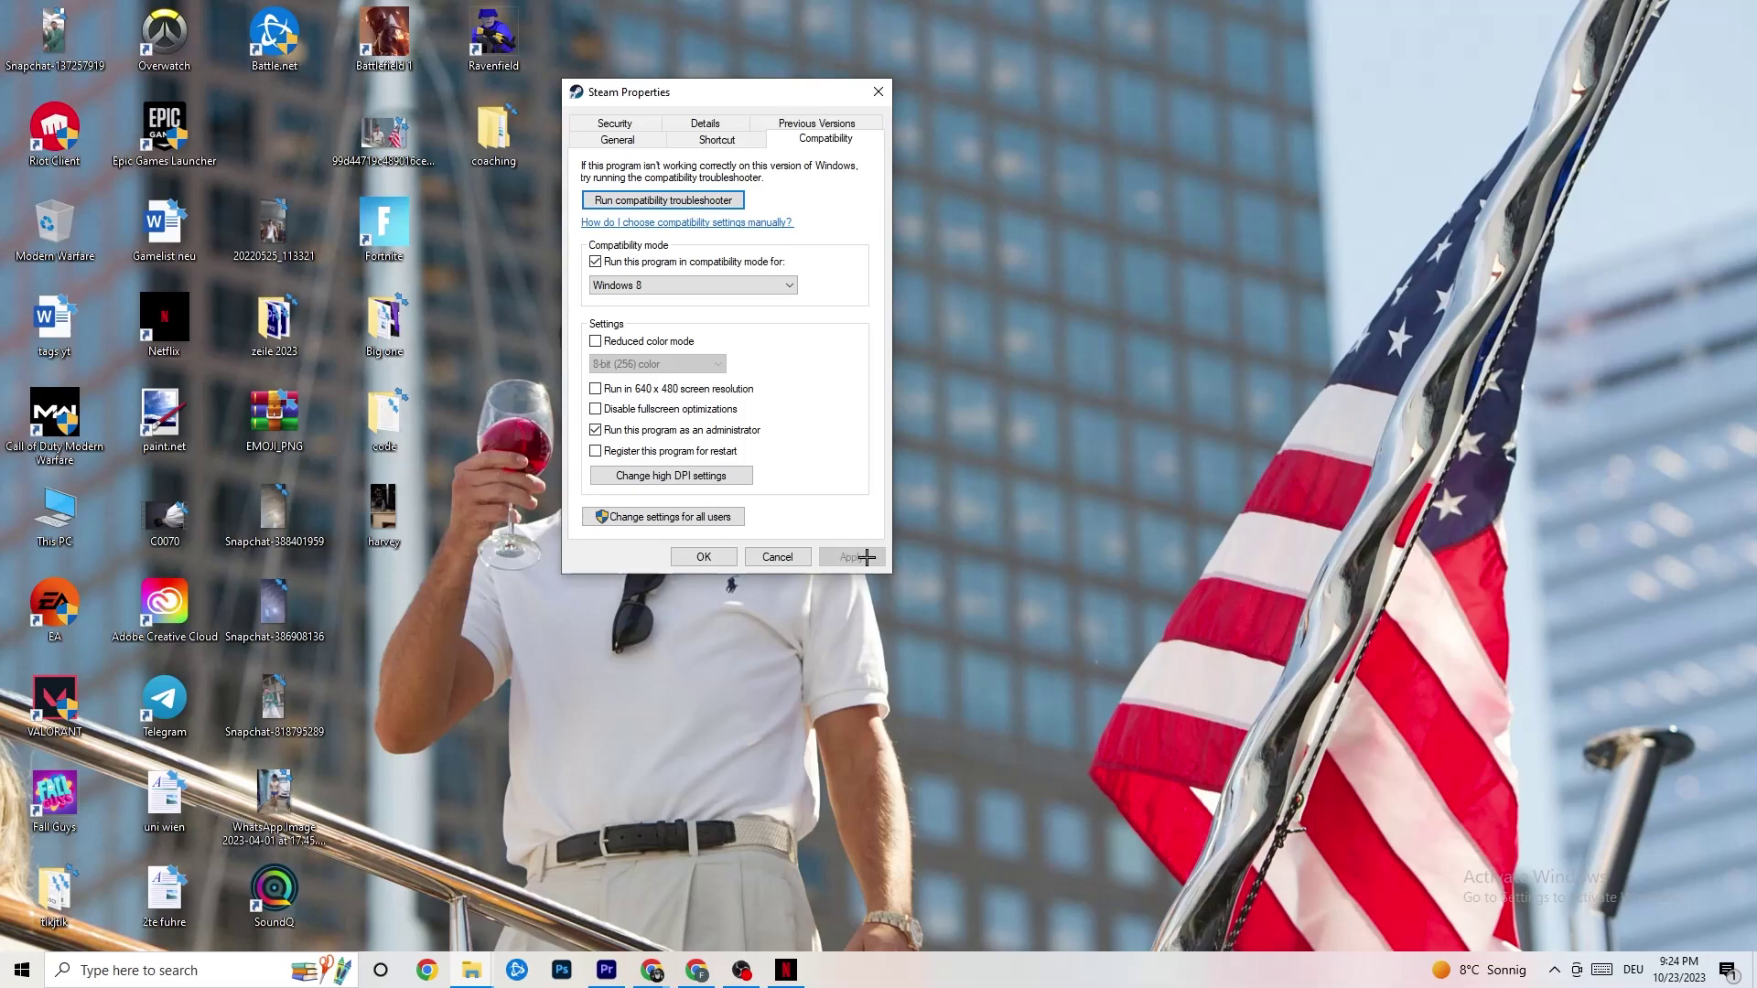
left_click(705, 556)
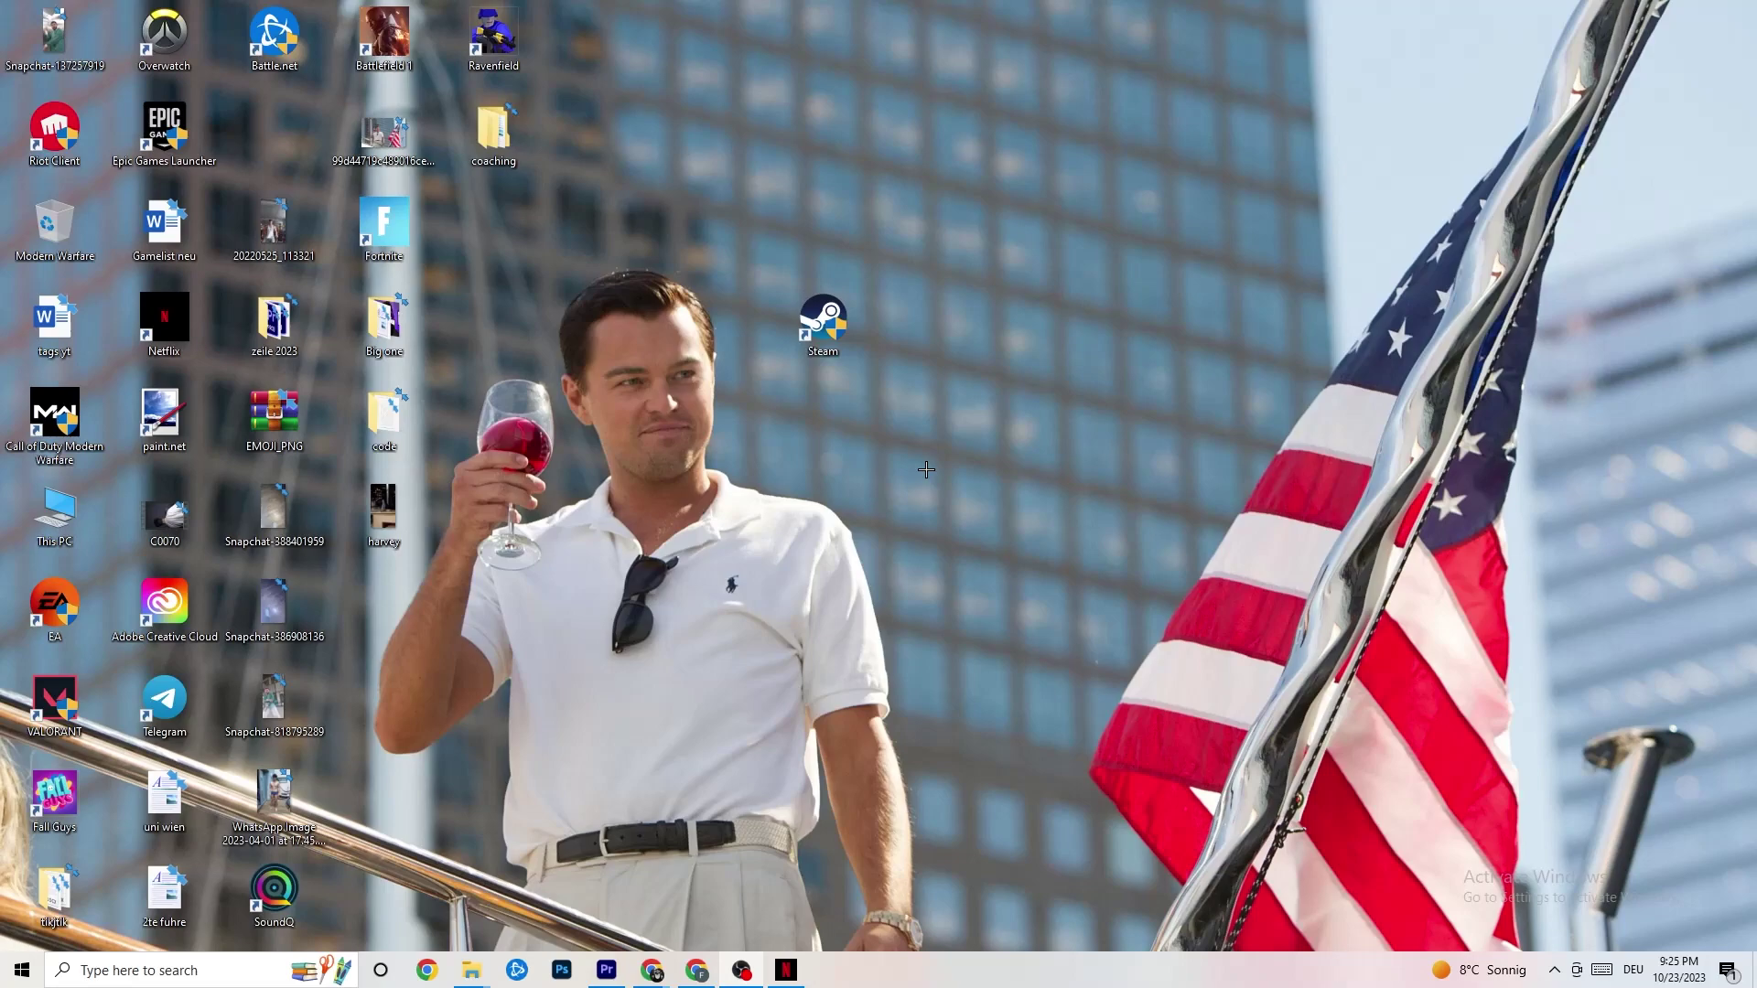
right_click(848, 345)
right_click(876, 187)
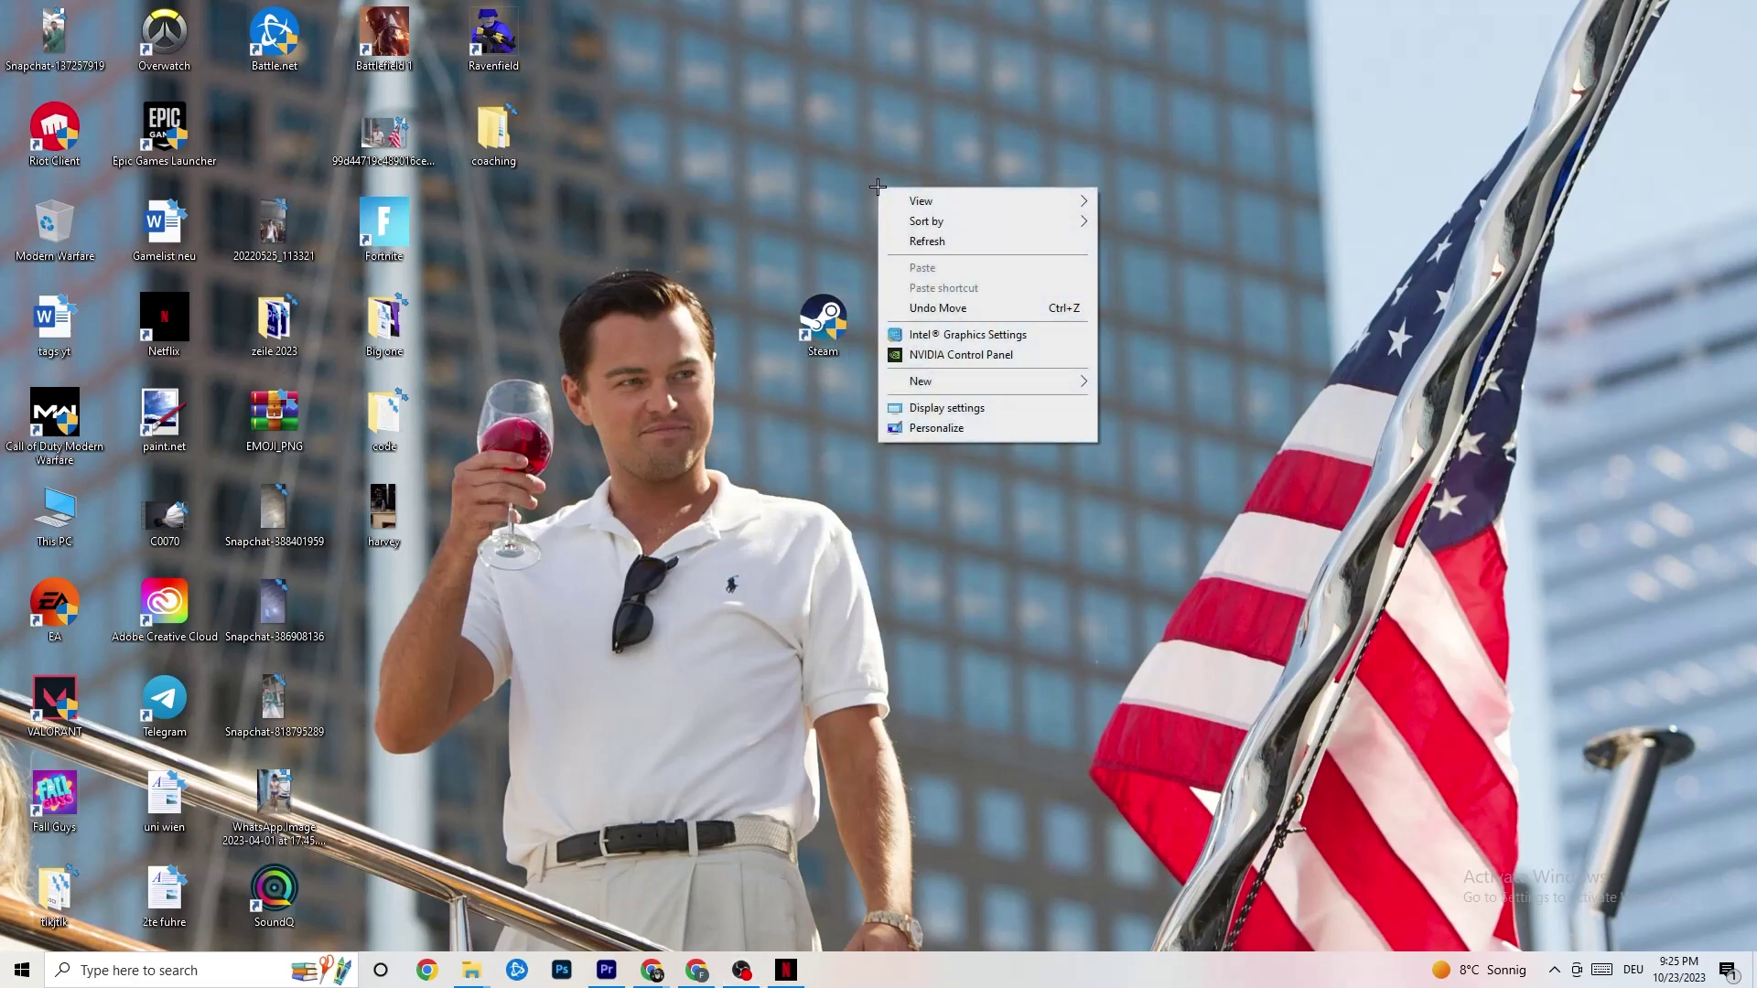
left_click(483, 611)
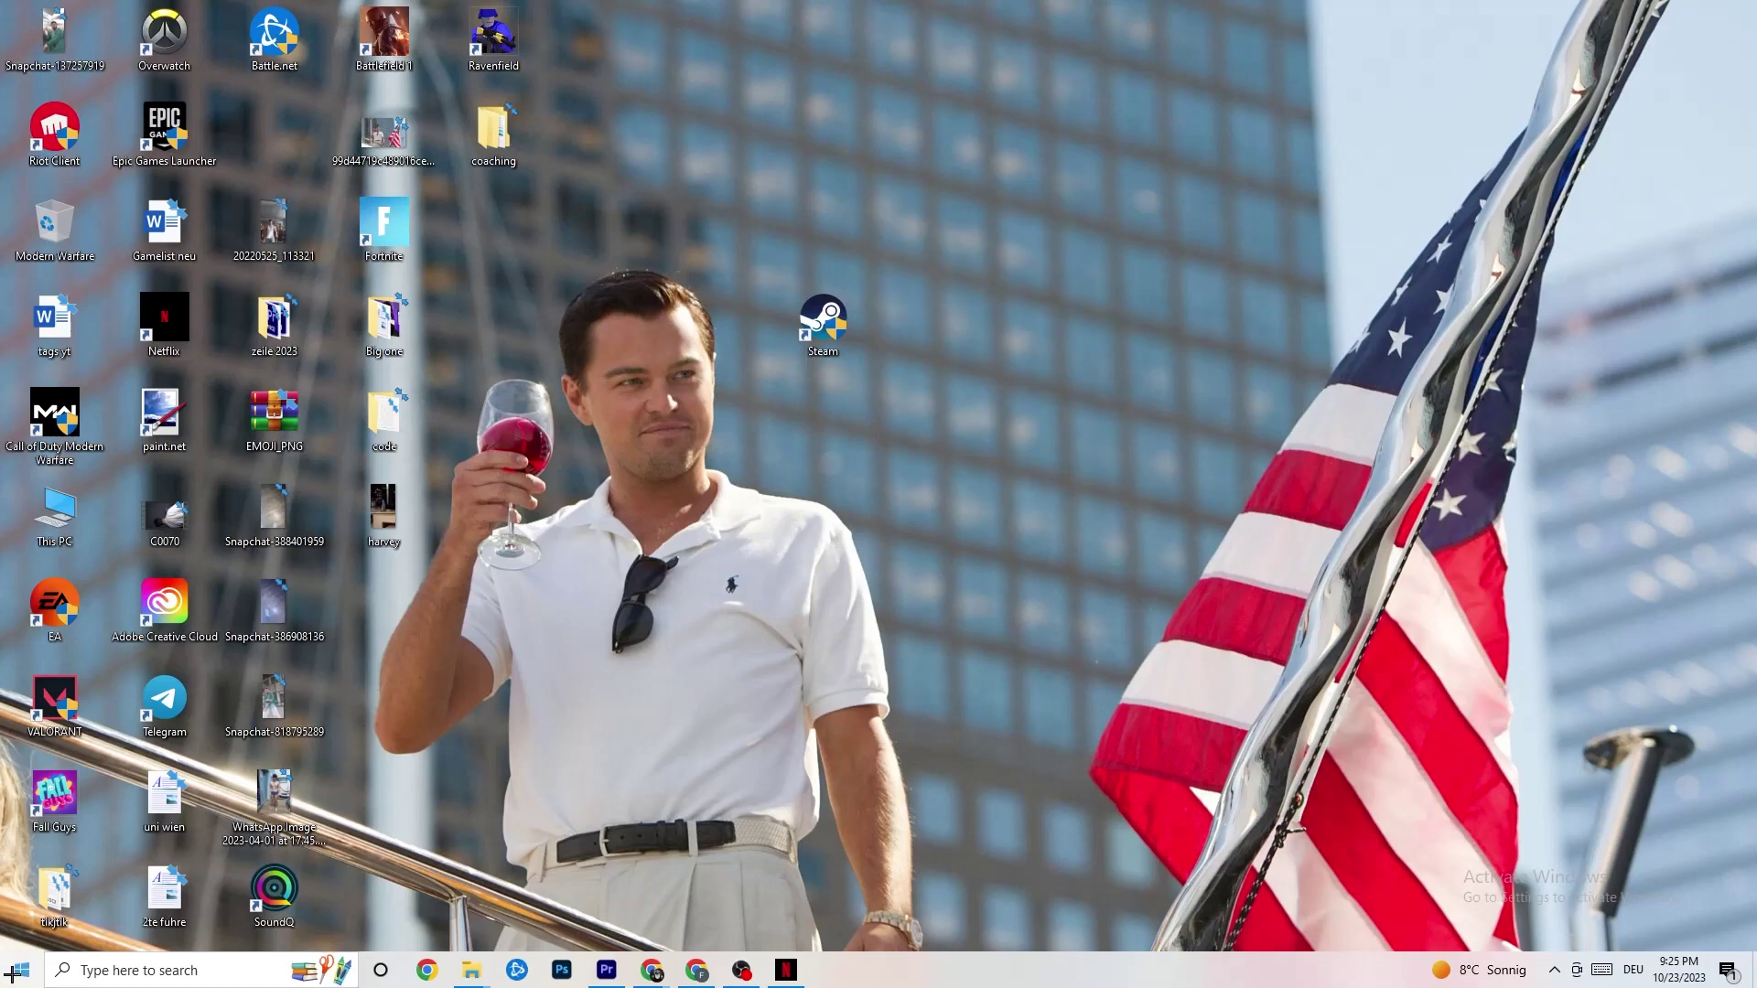
left_click(823, 322)
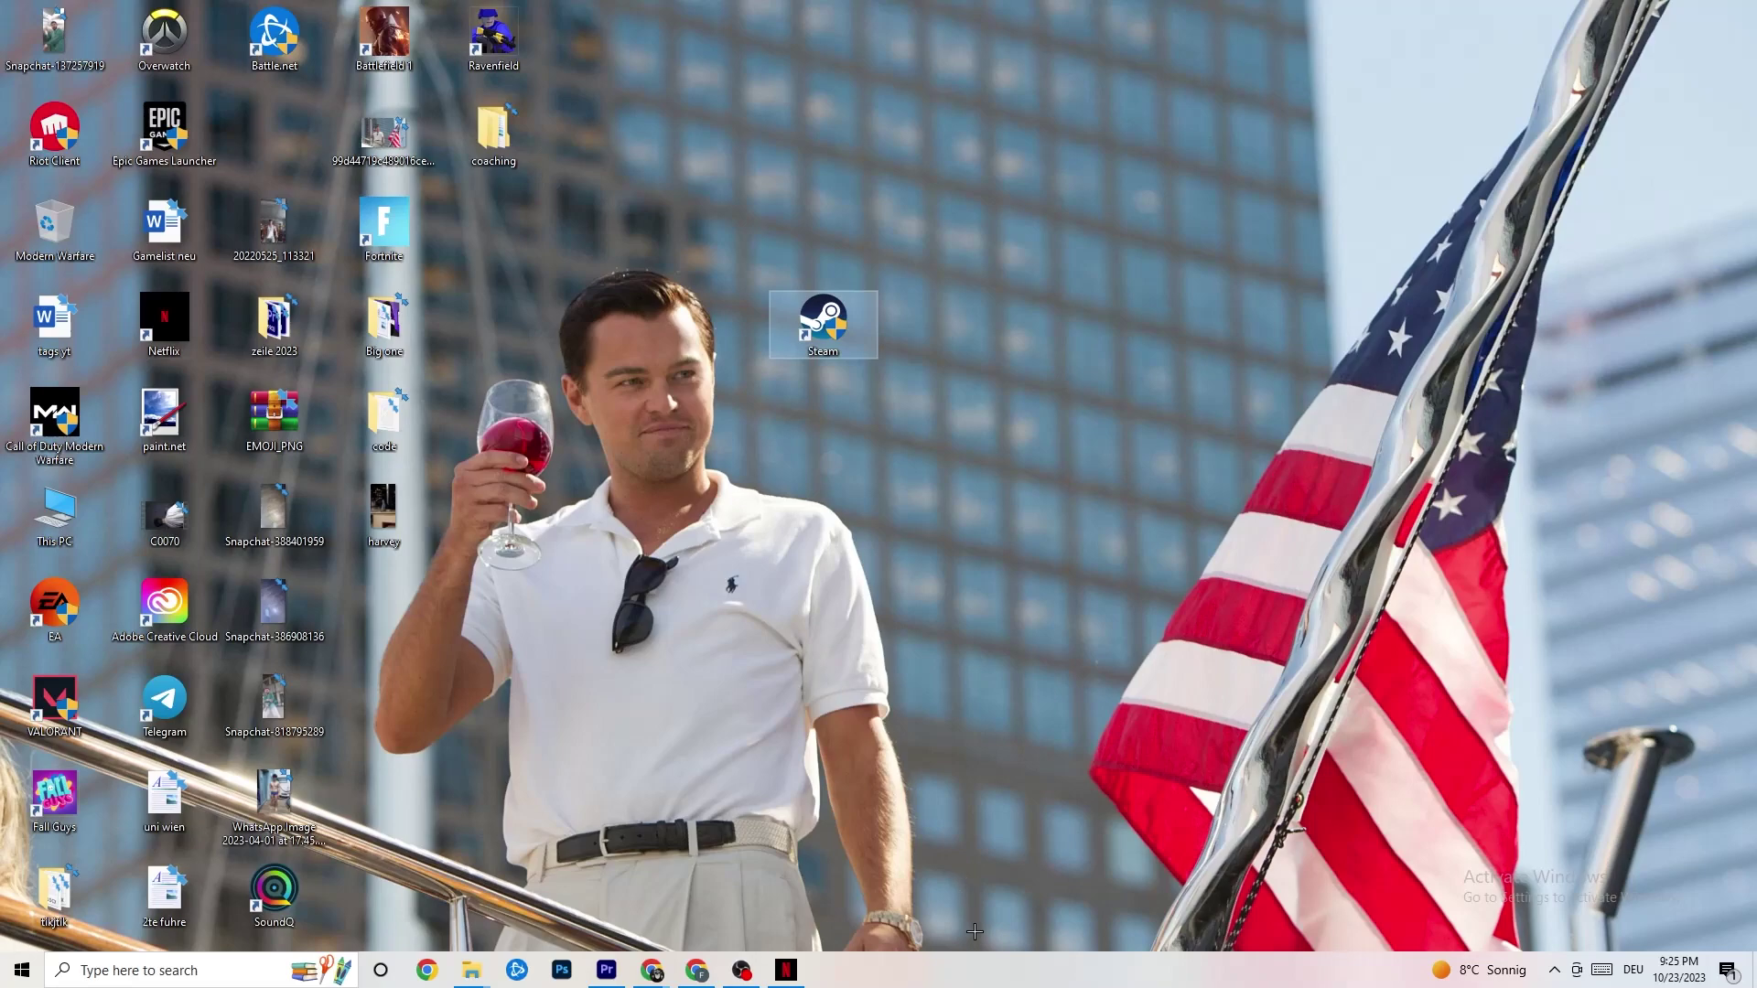
Open Task Manager, maximize it, and check the running processes and the End task option for Windows Explorer.
right_click(975, 983)
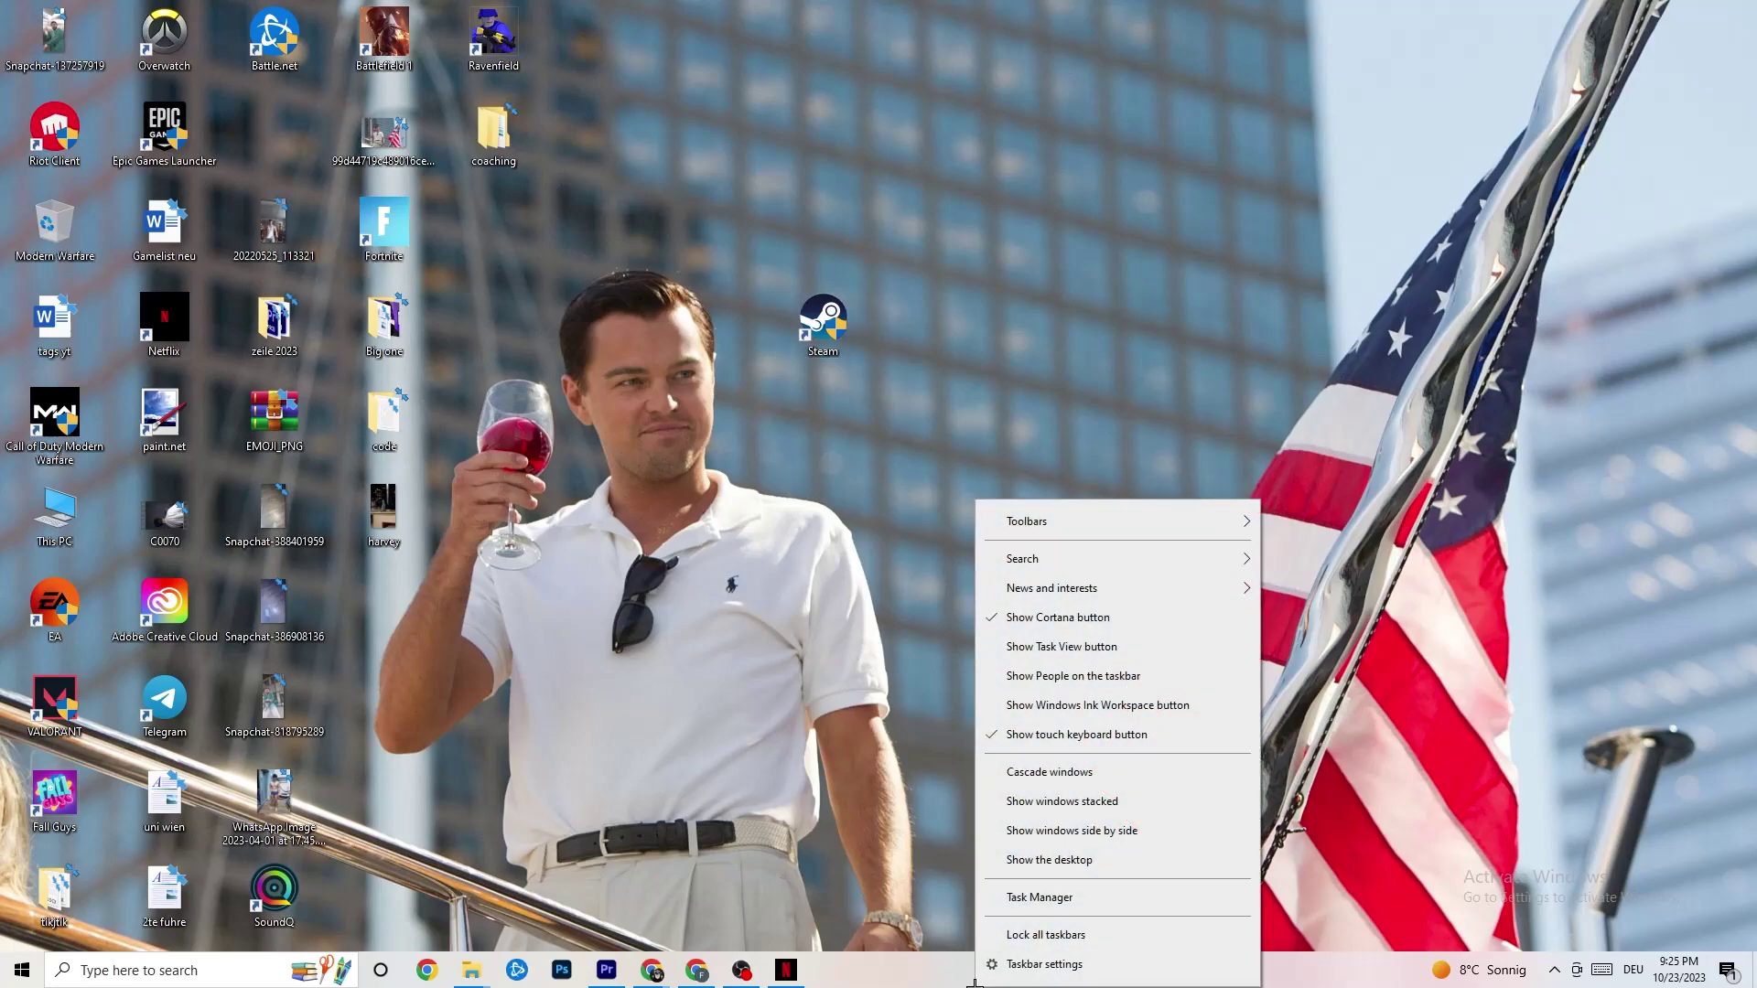
left_click(1081, 900)
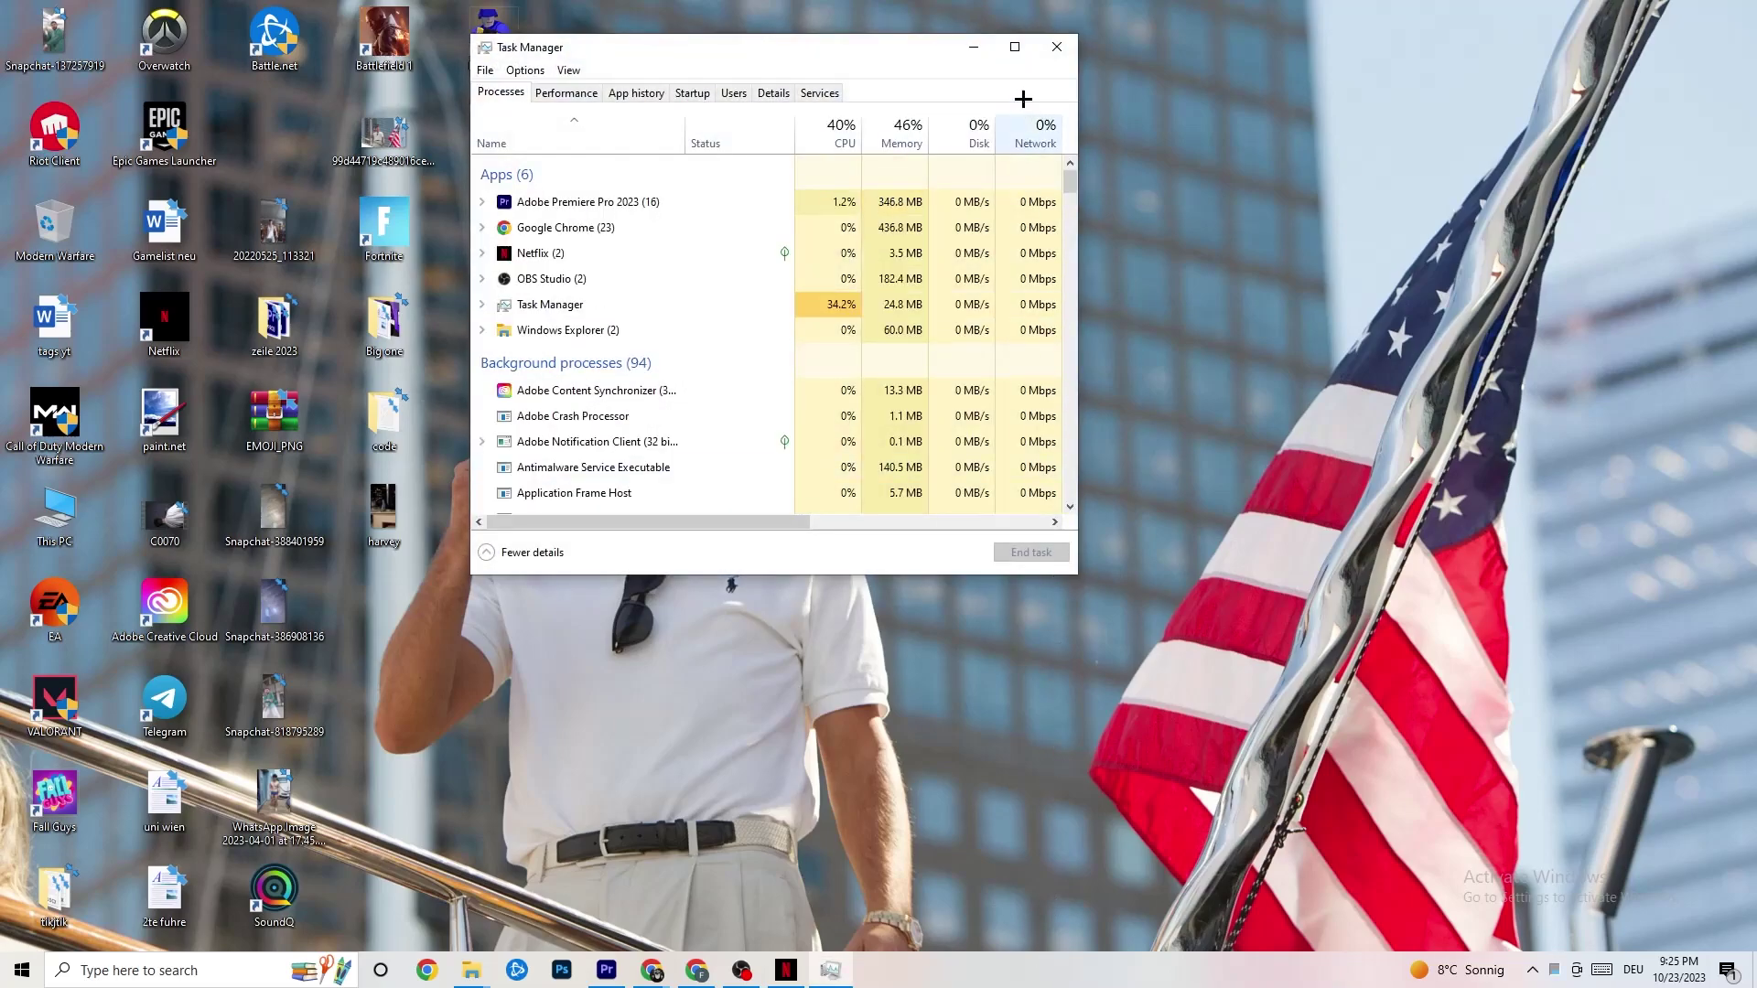
double_click(1014, 50)
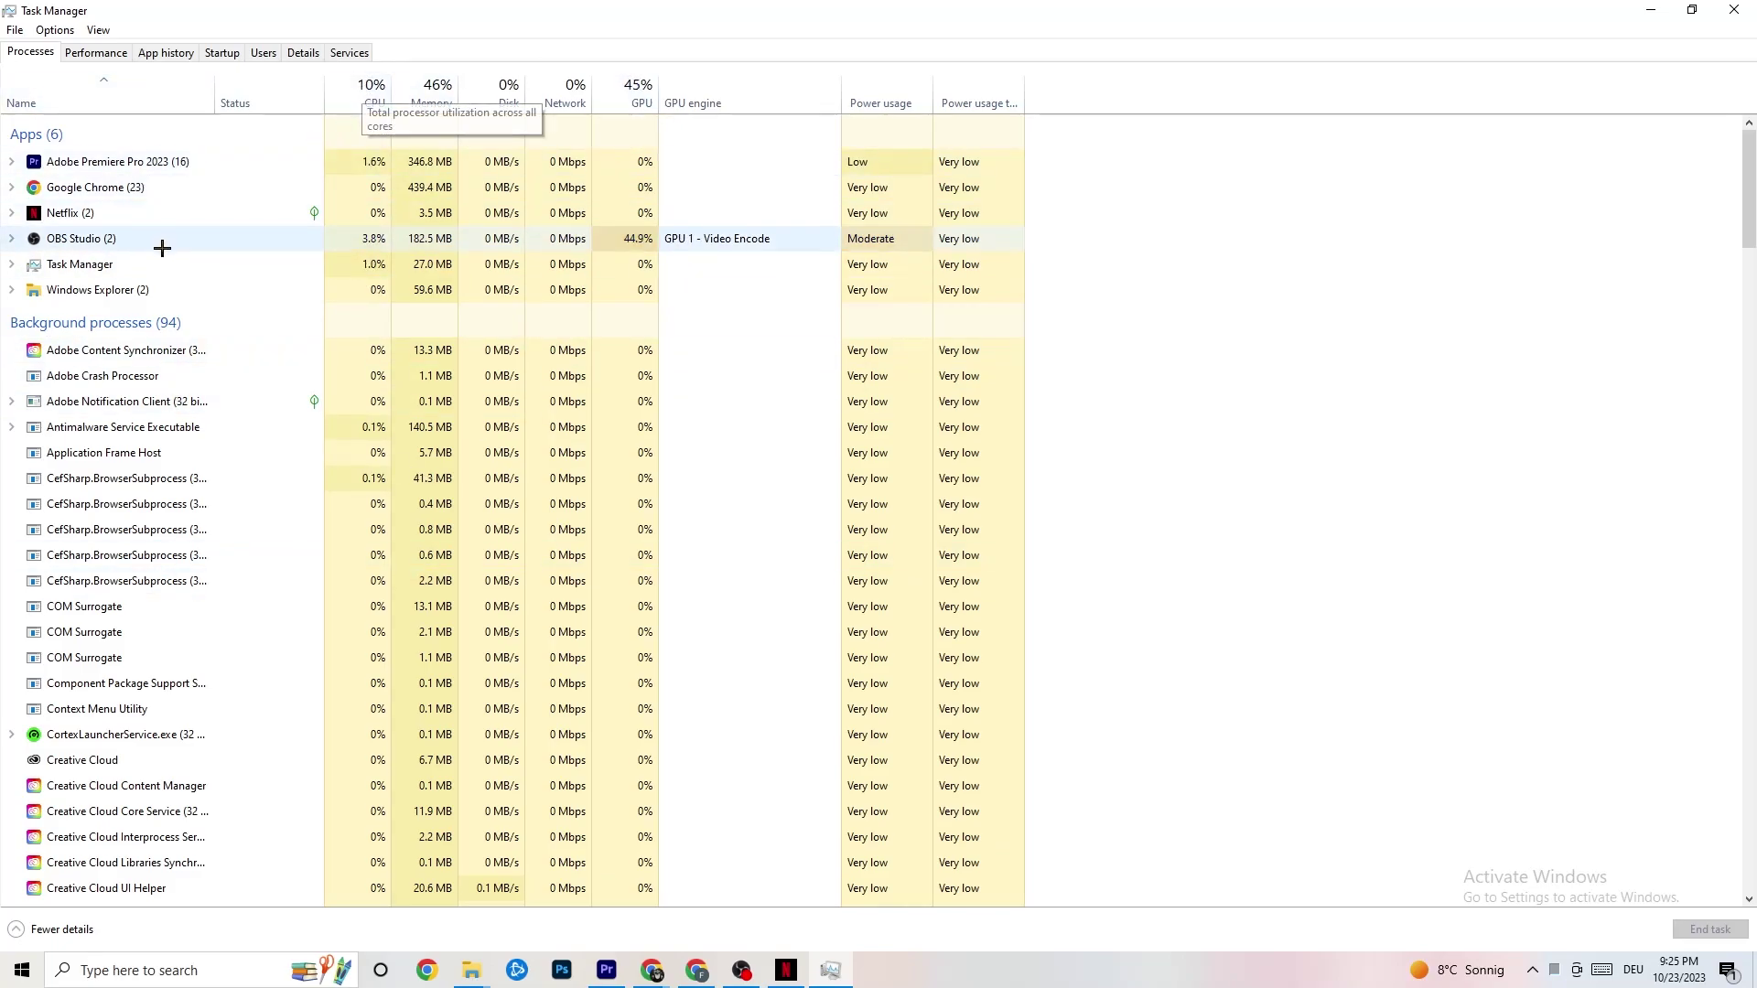
right_click(119, 290)
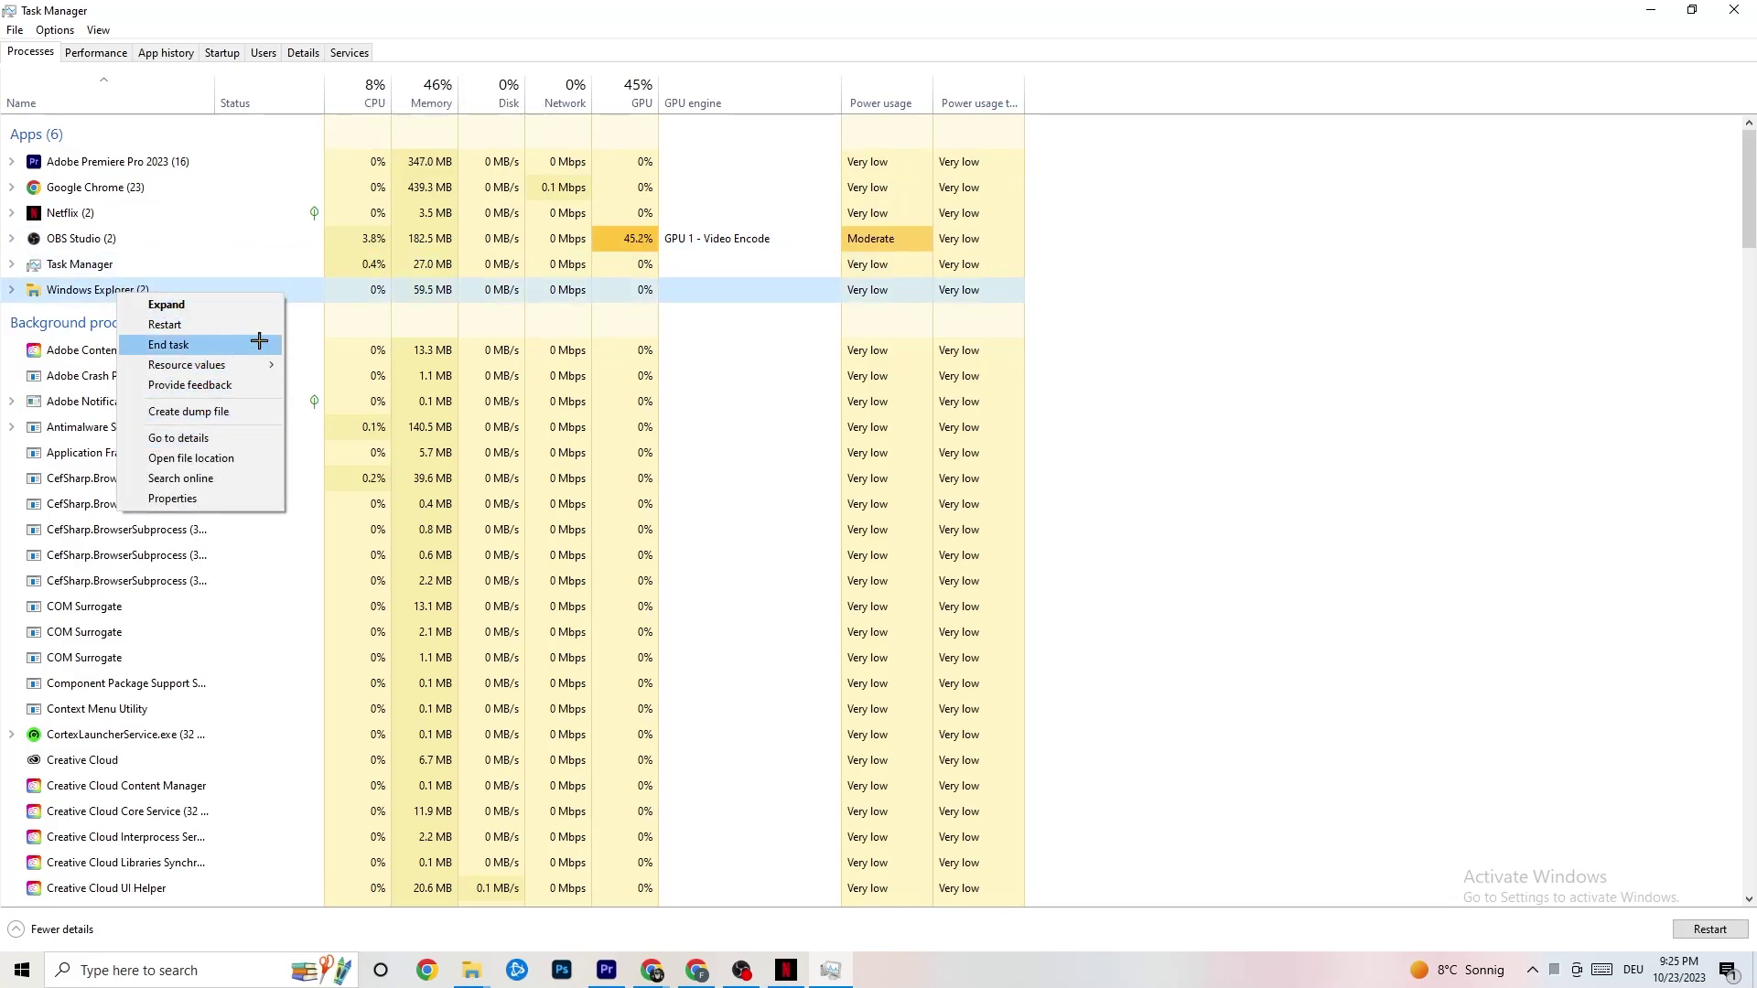
left_click(229, 345)
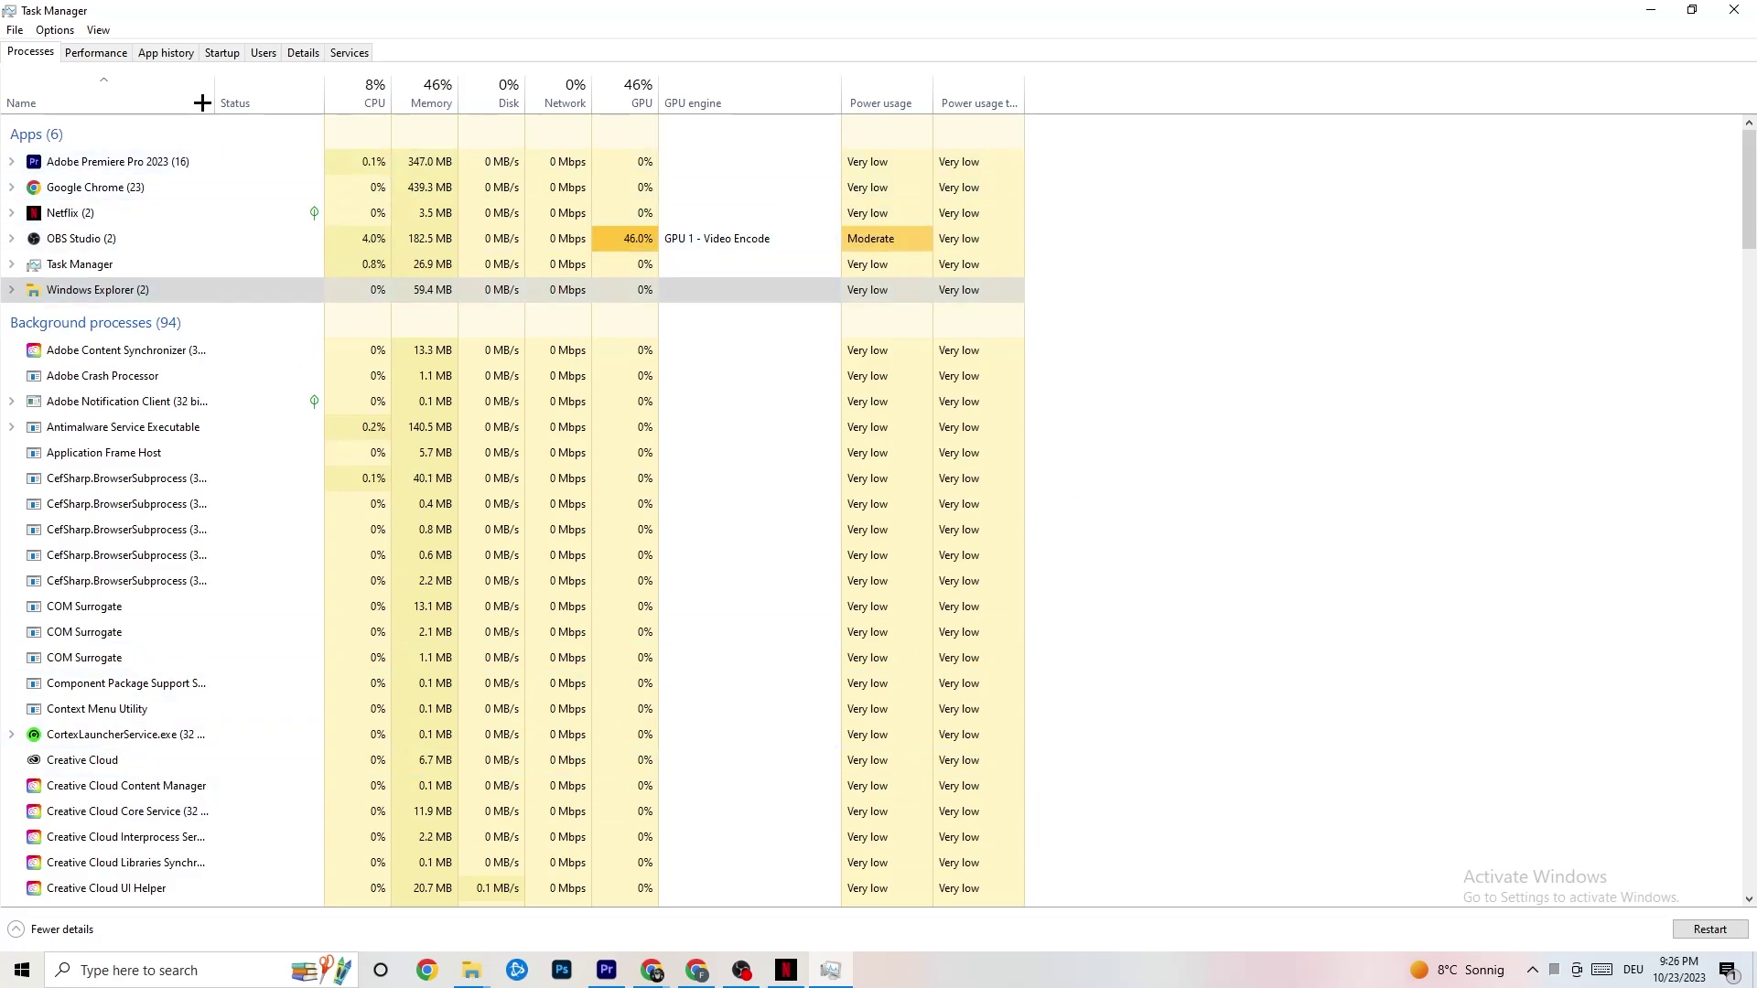
Check the Disable option for the Pivot Software startup entry and the priority levels for the Adobe Premiere Pro process, and close Task Manager.
left_click(222, 52)
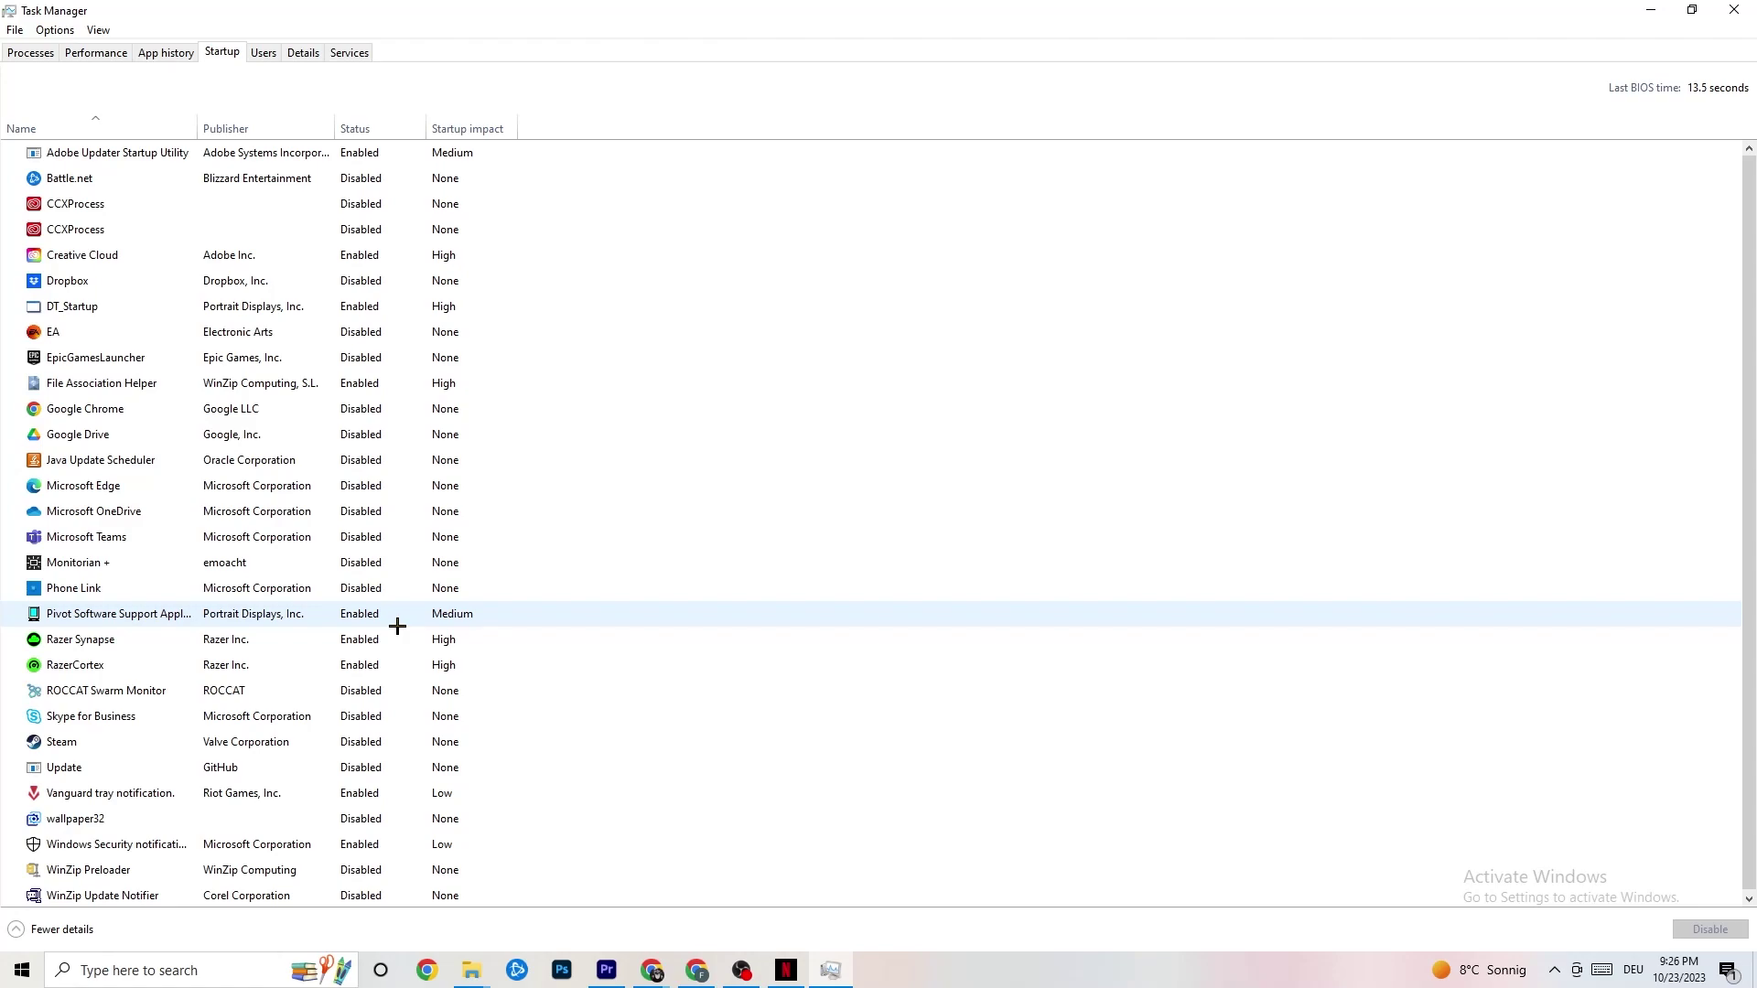
right_click(356, 615)
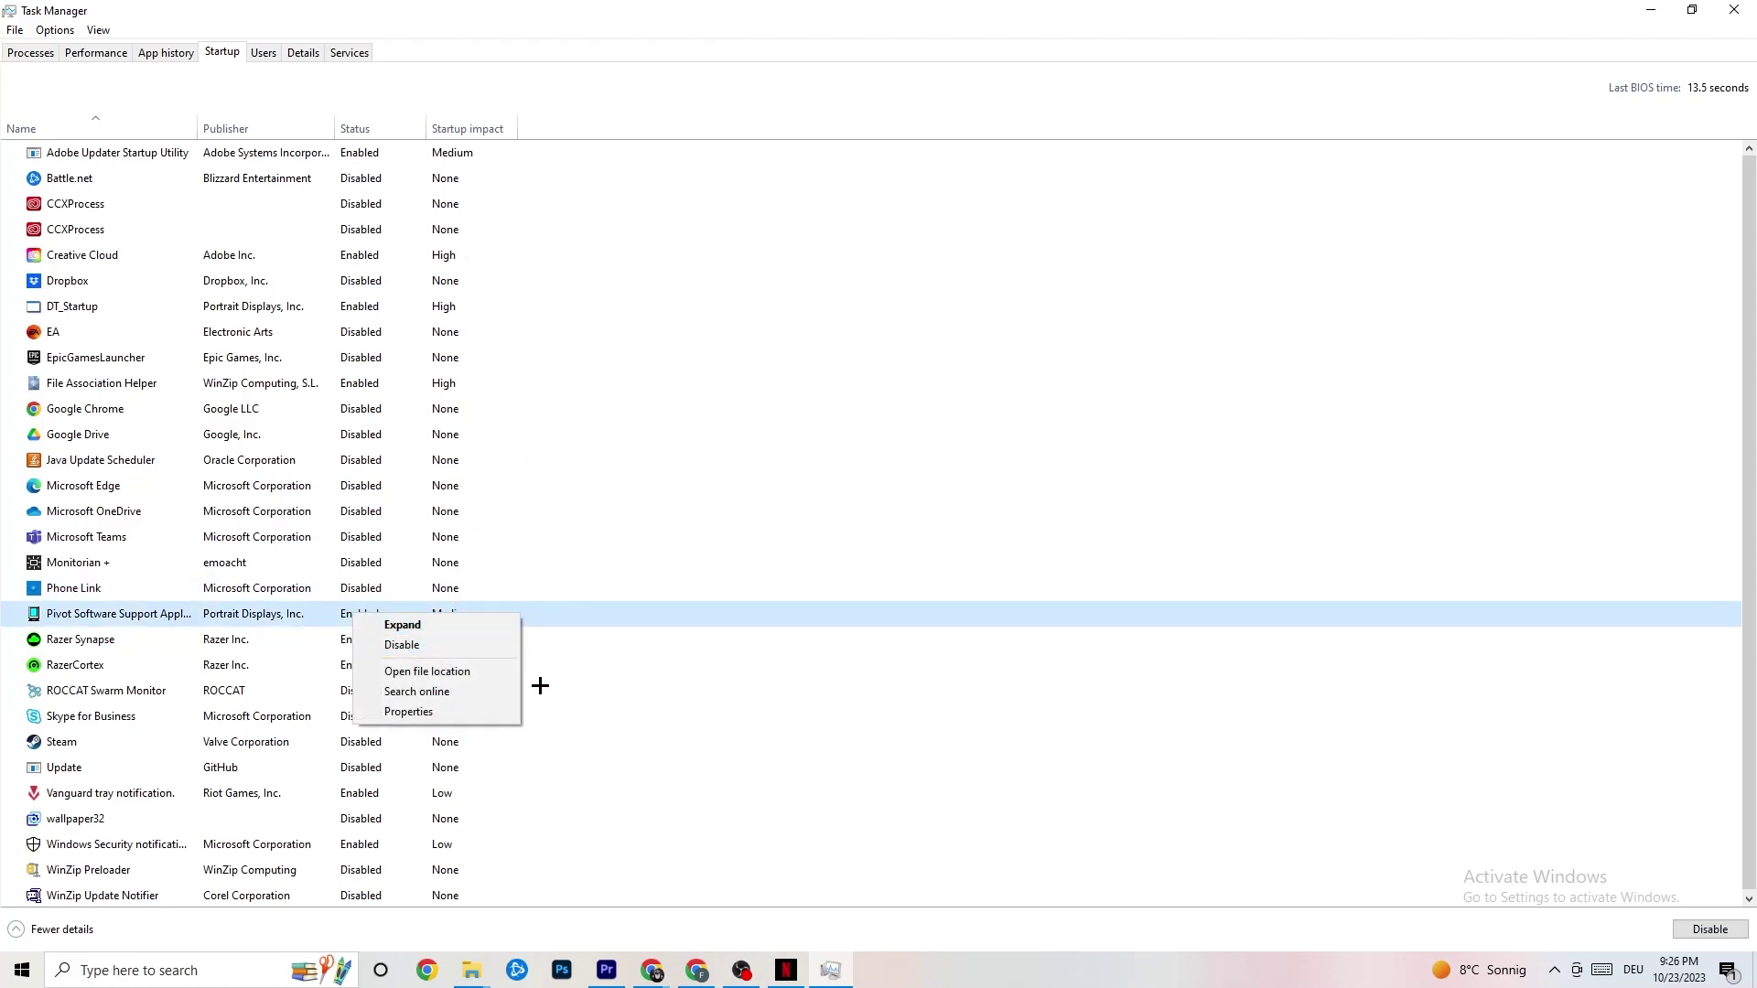
left_click(302, 53)
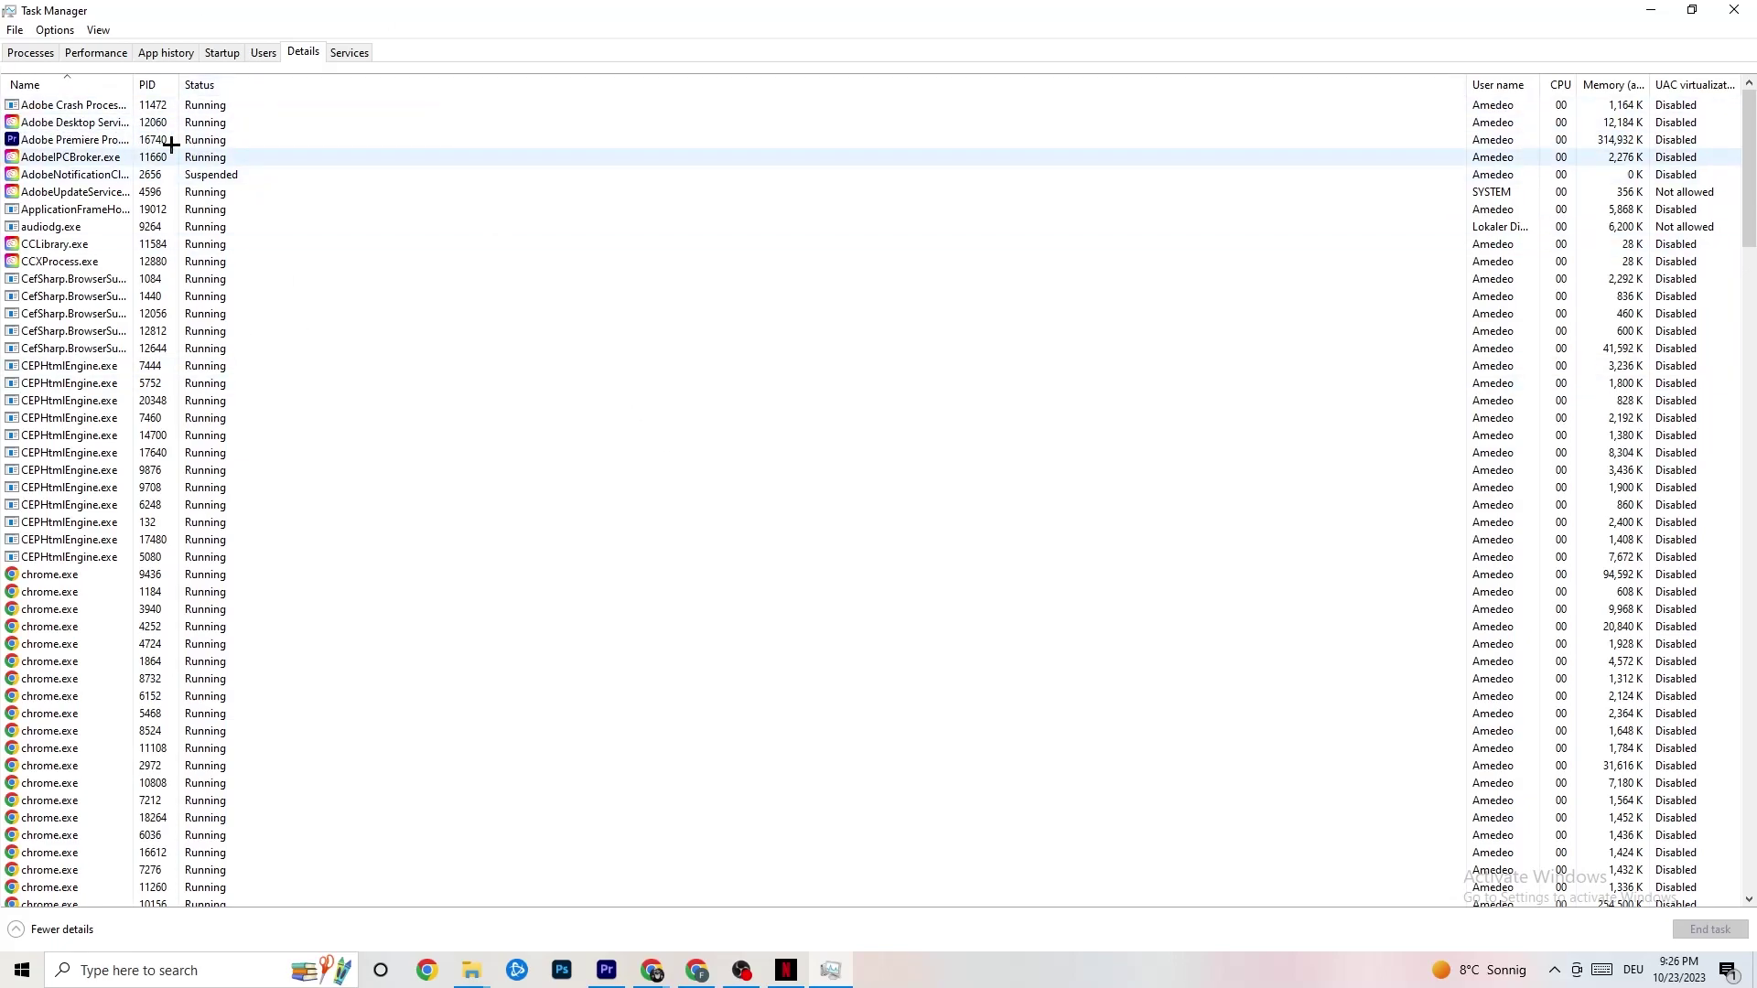
right_click(76, 147)
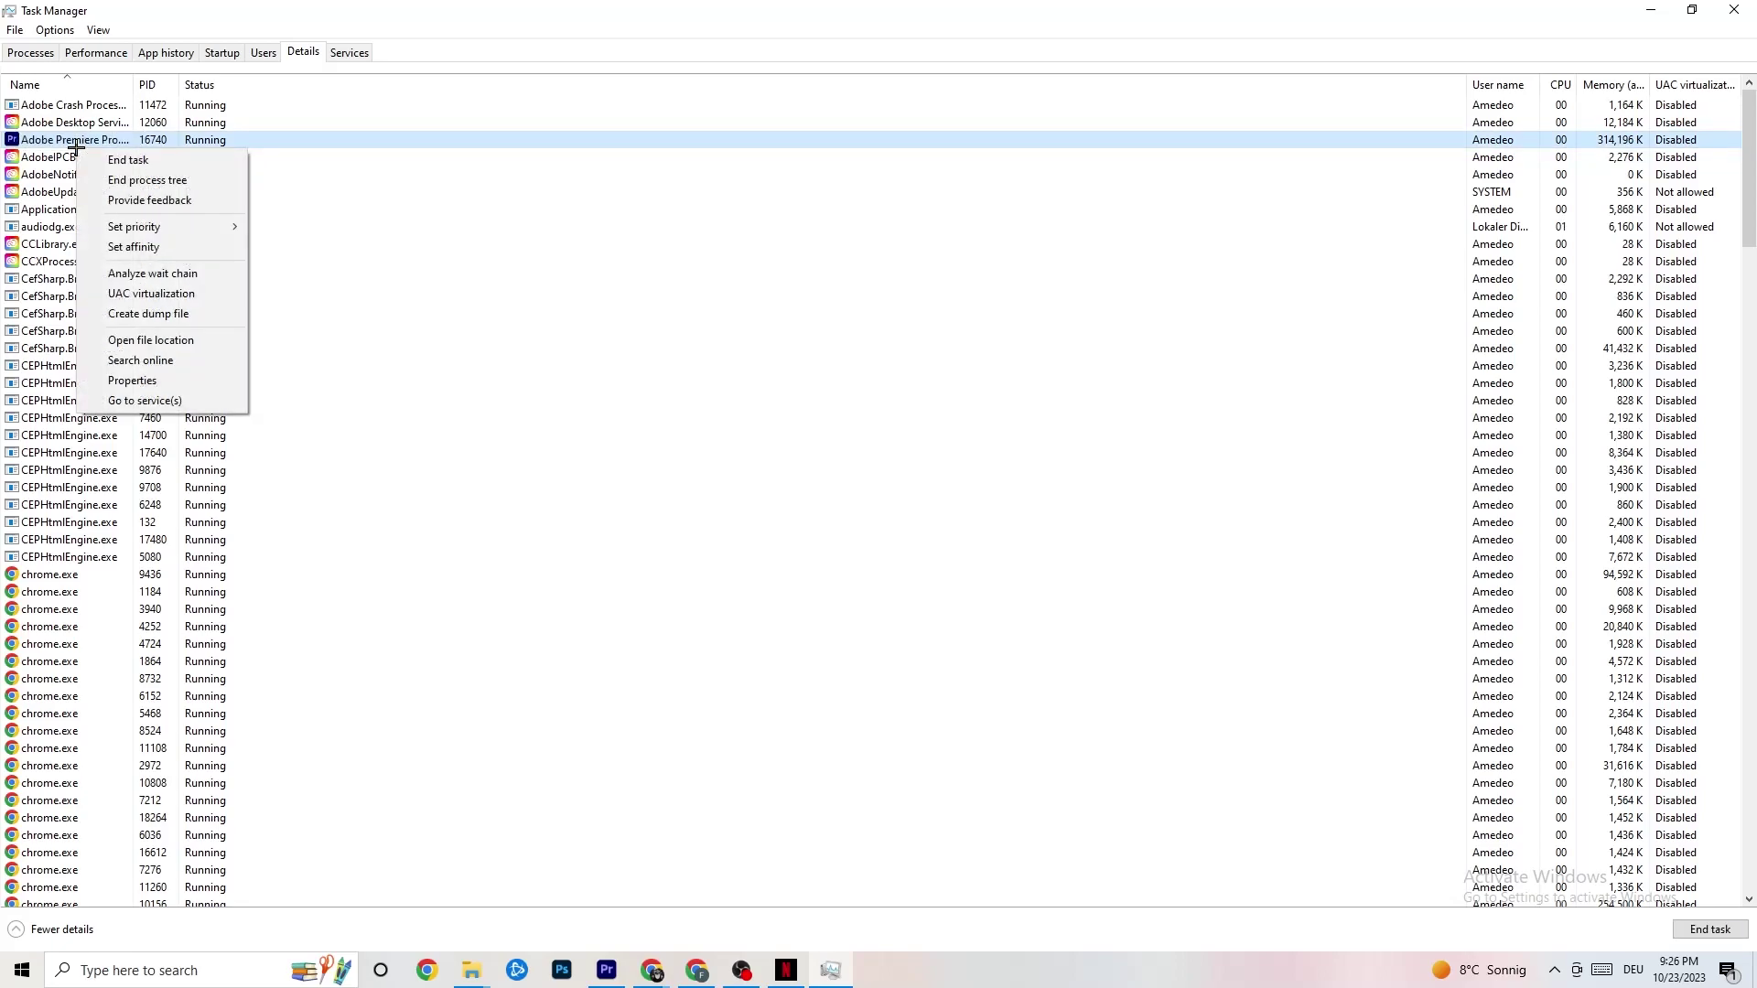
mouse_move(151, 226)
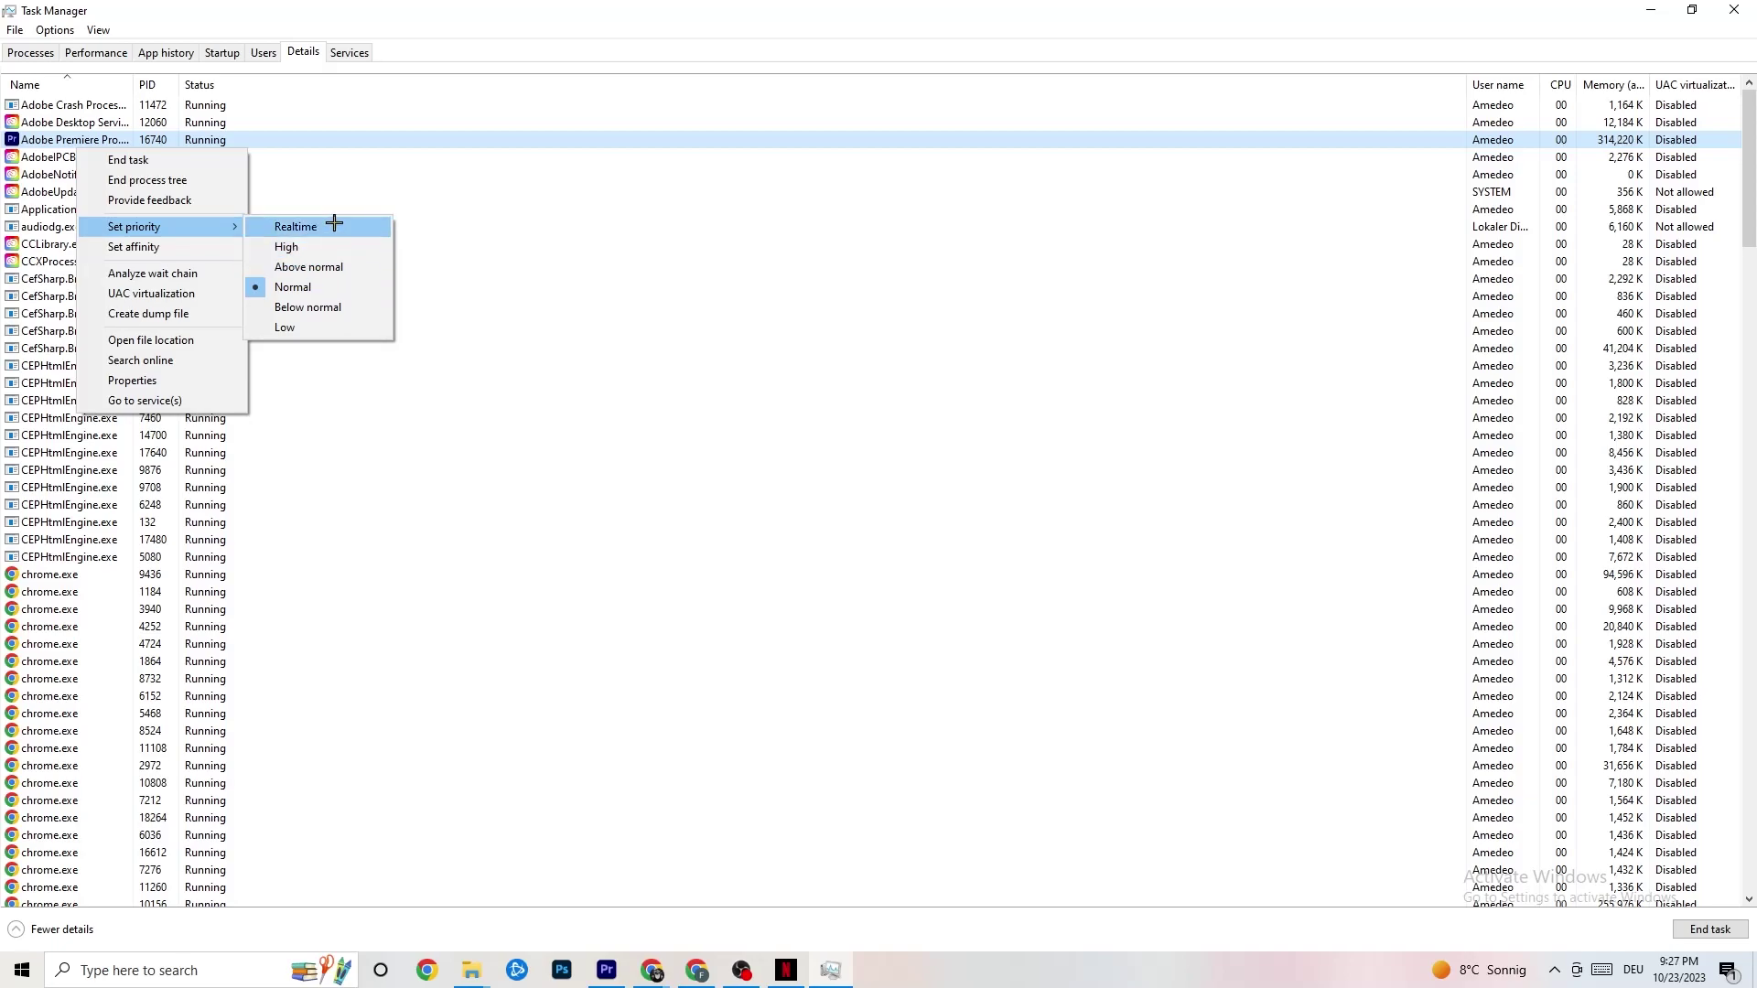
left_click(531, 173)
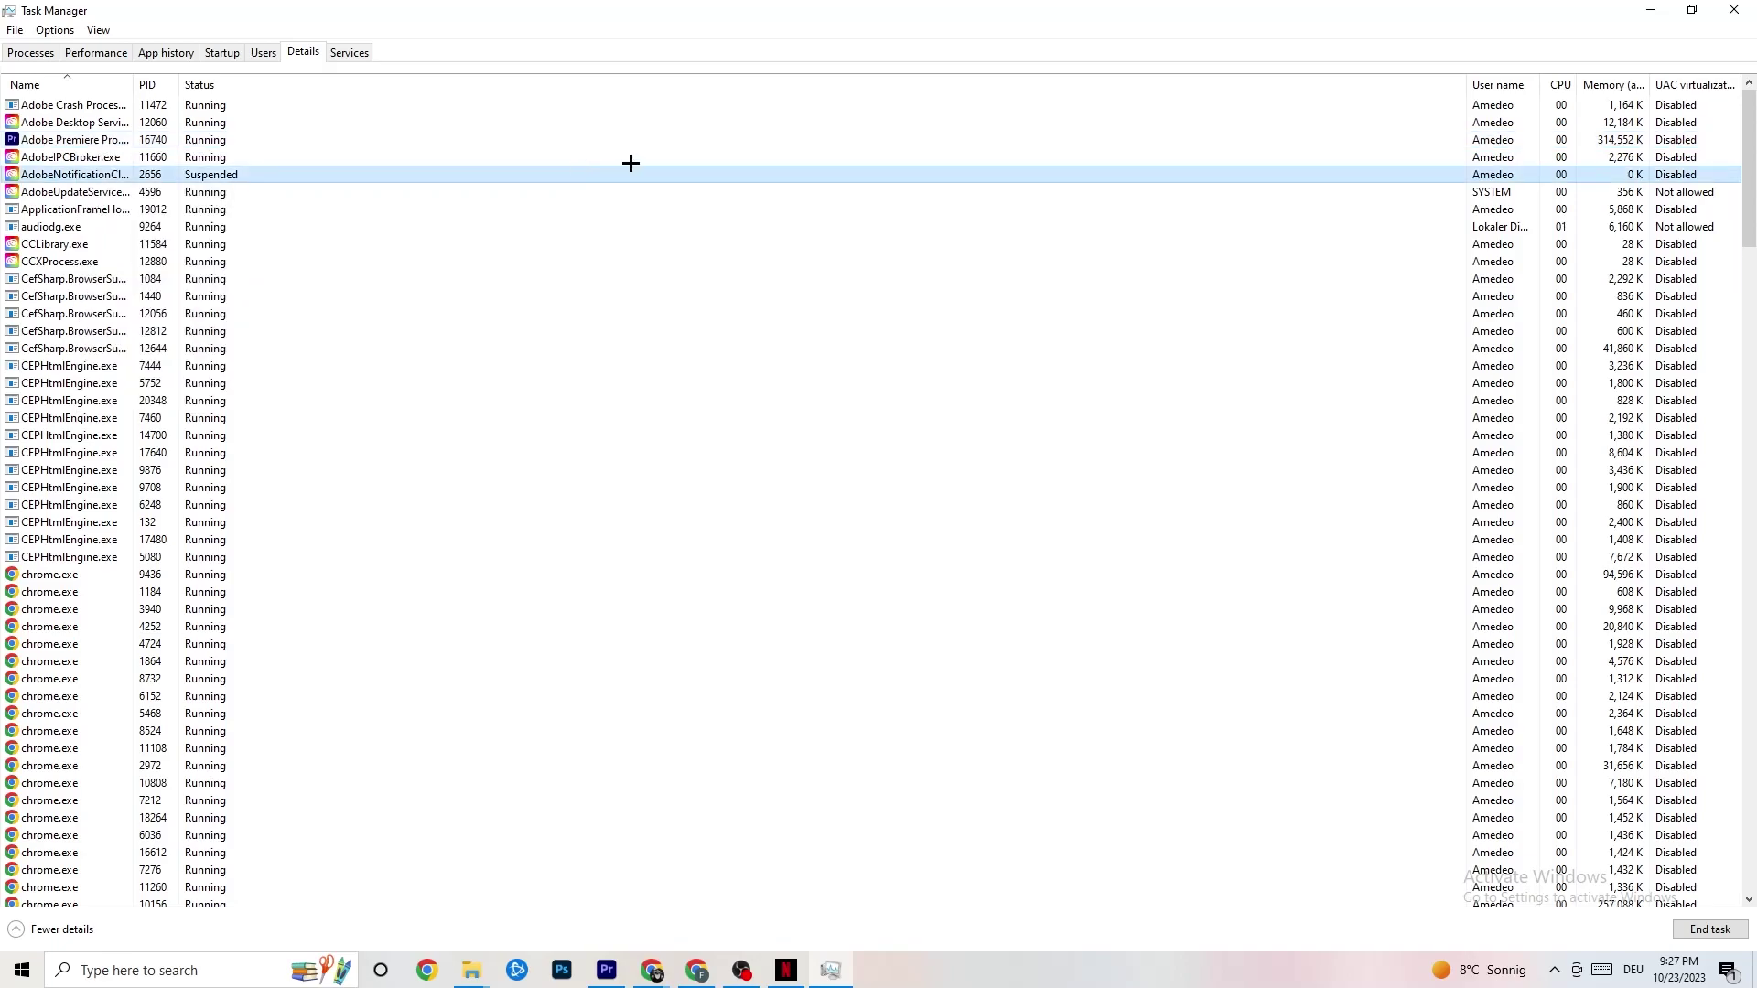
left_click(1734, 9)
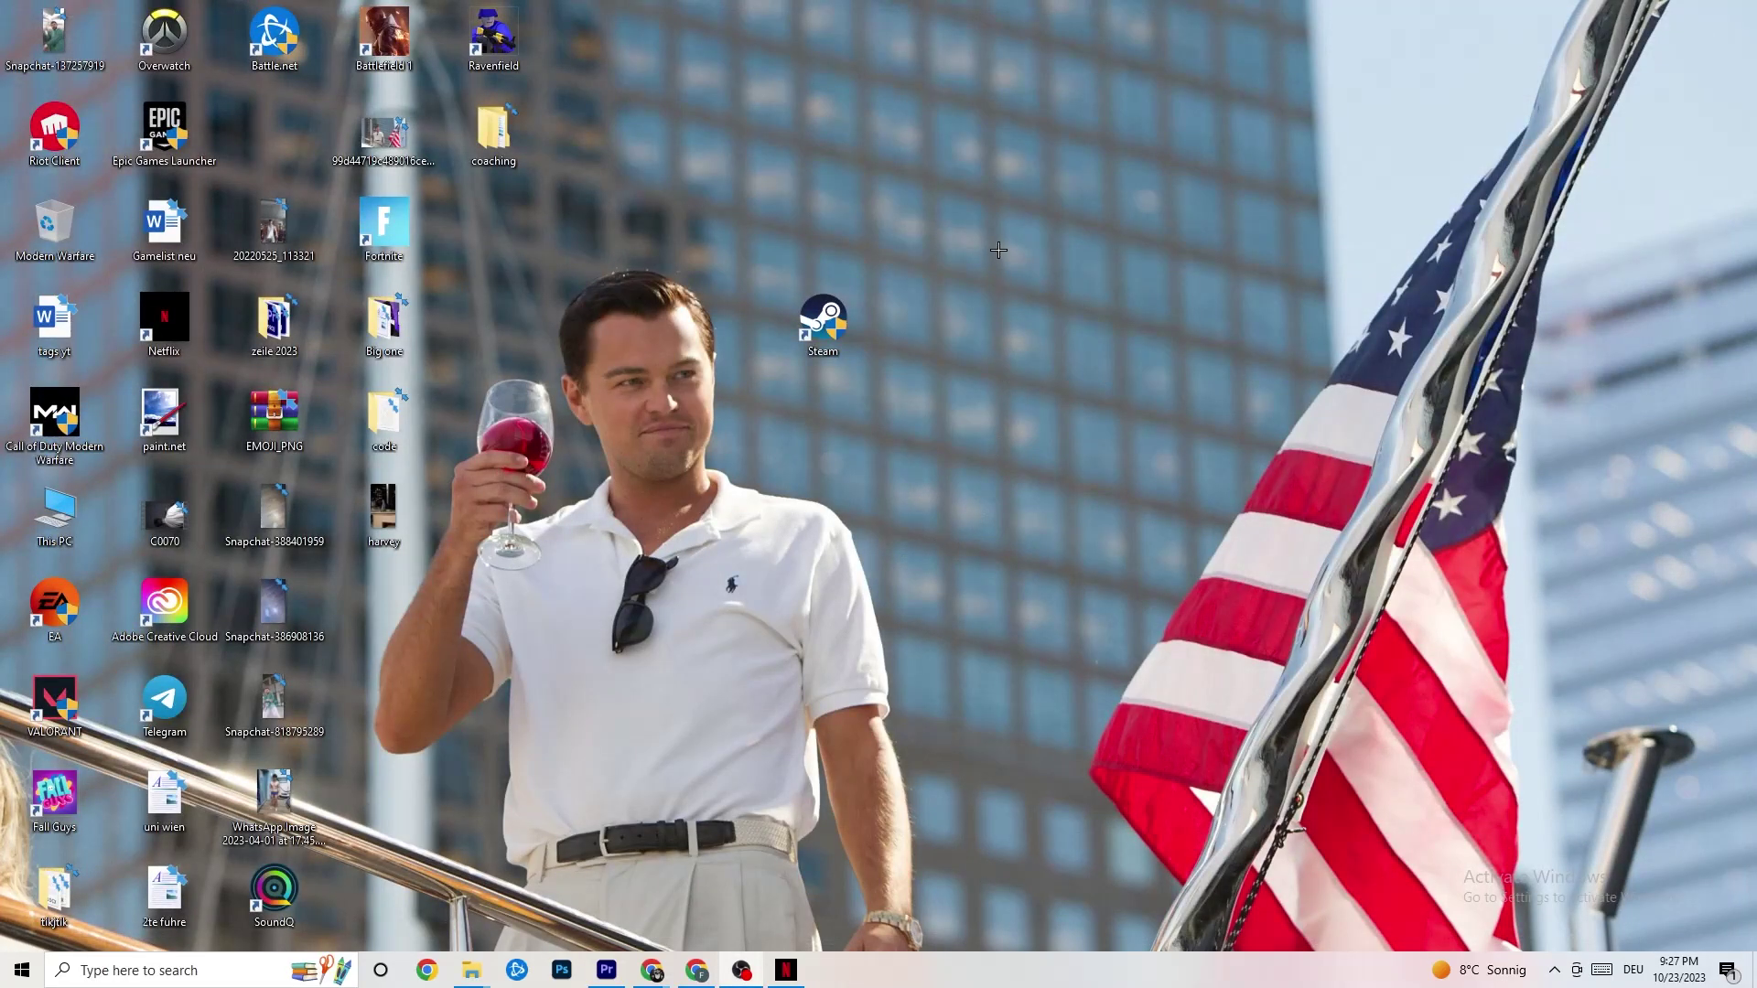
Review the image settings with preview and the display resolution page in NVIDIA Control Panel, and close it.
right_click(983, 173)
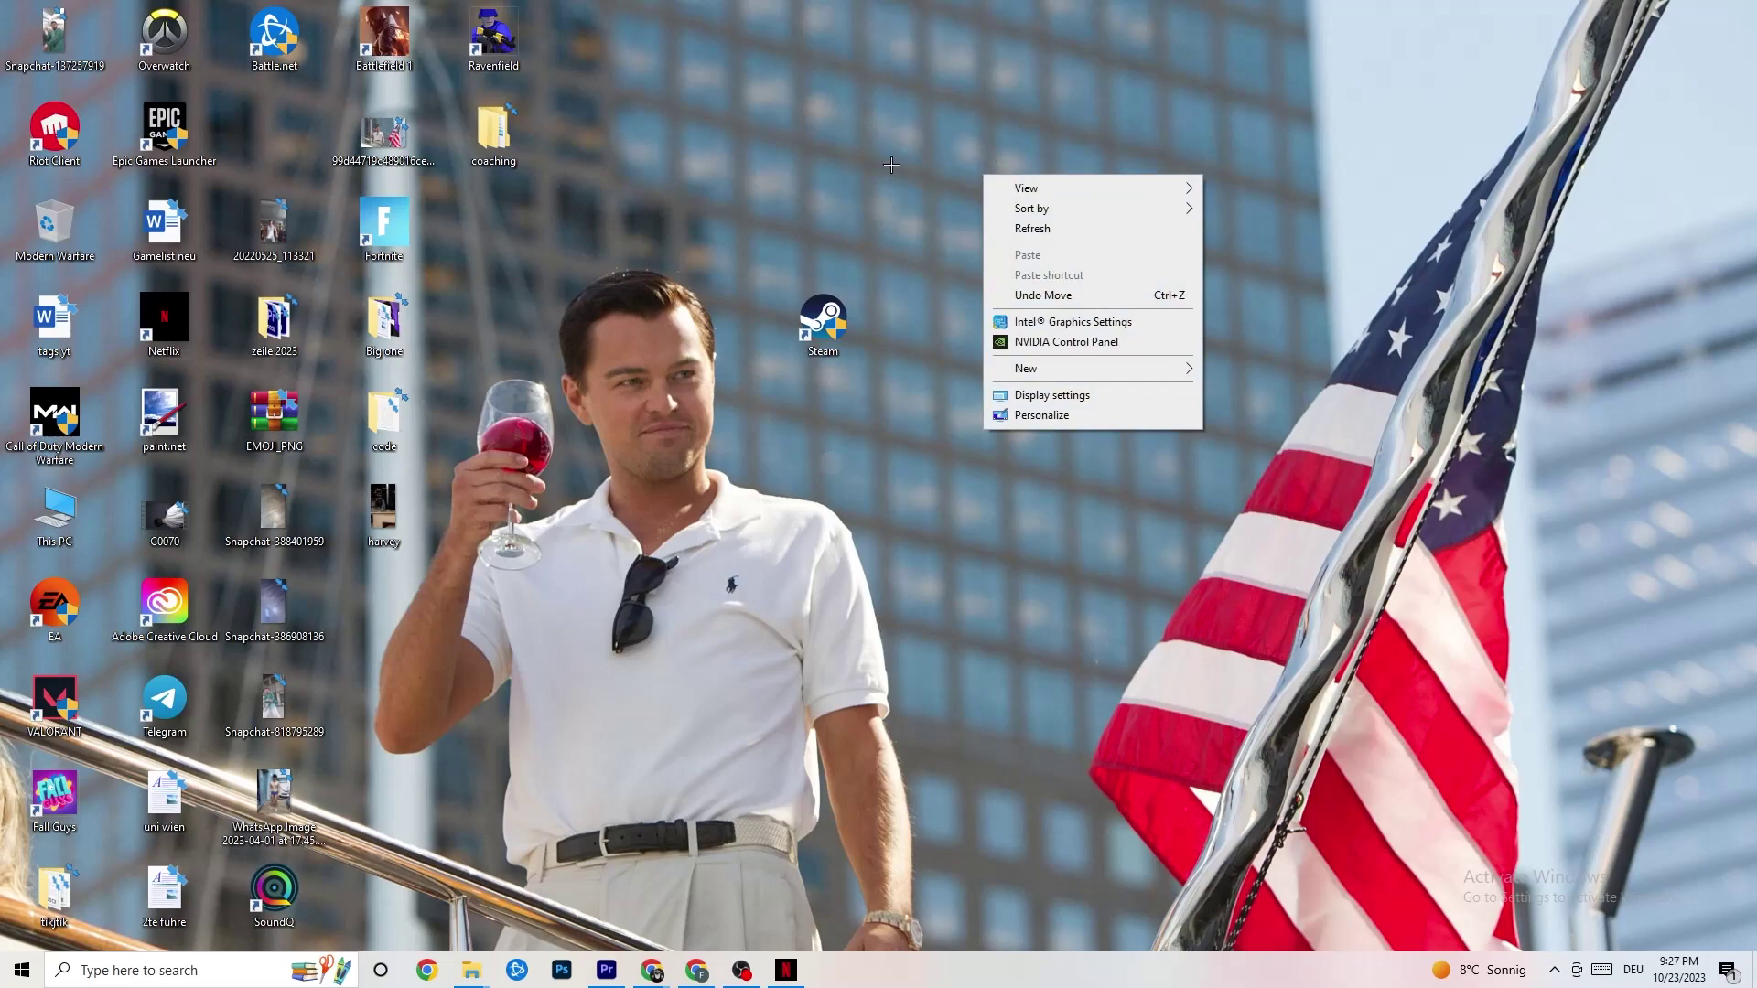
left_click(1041, 343)
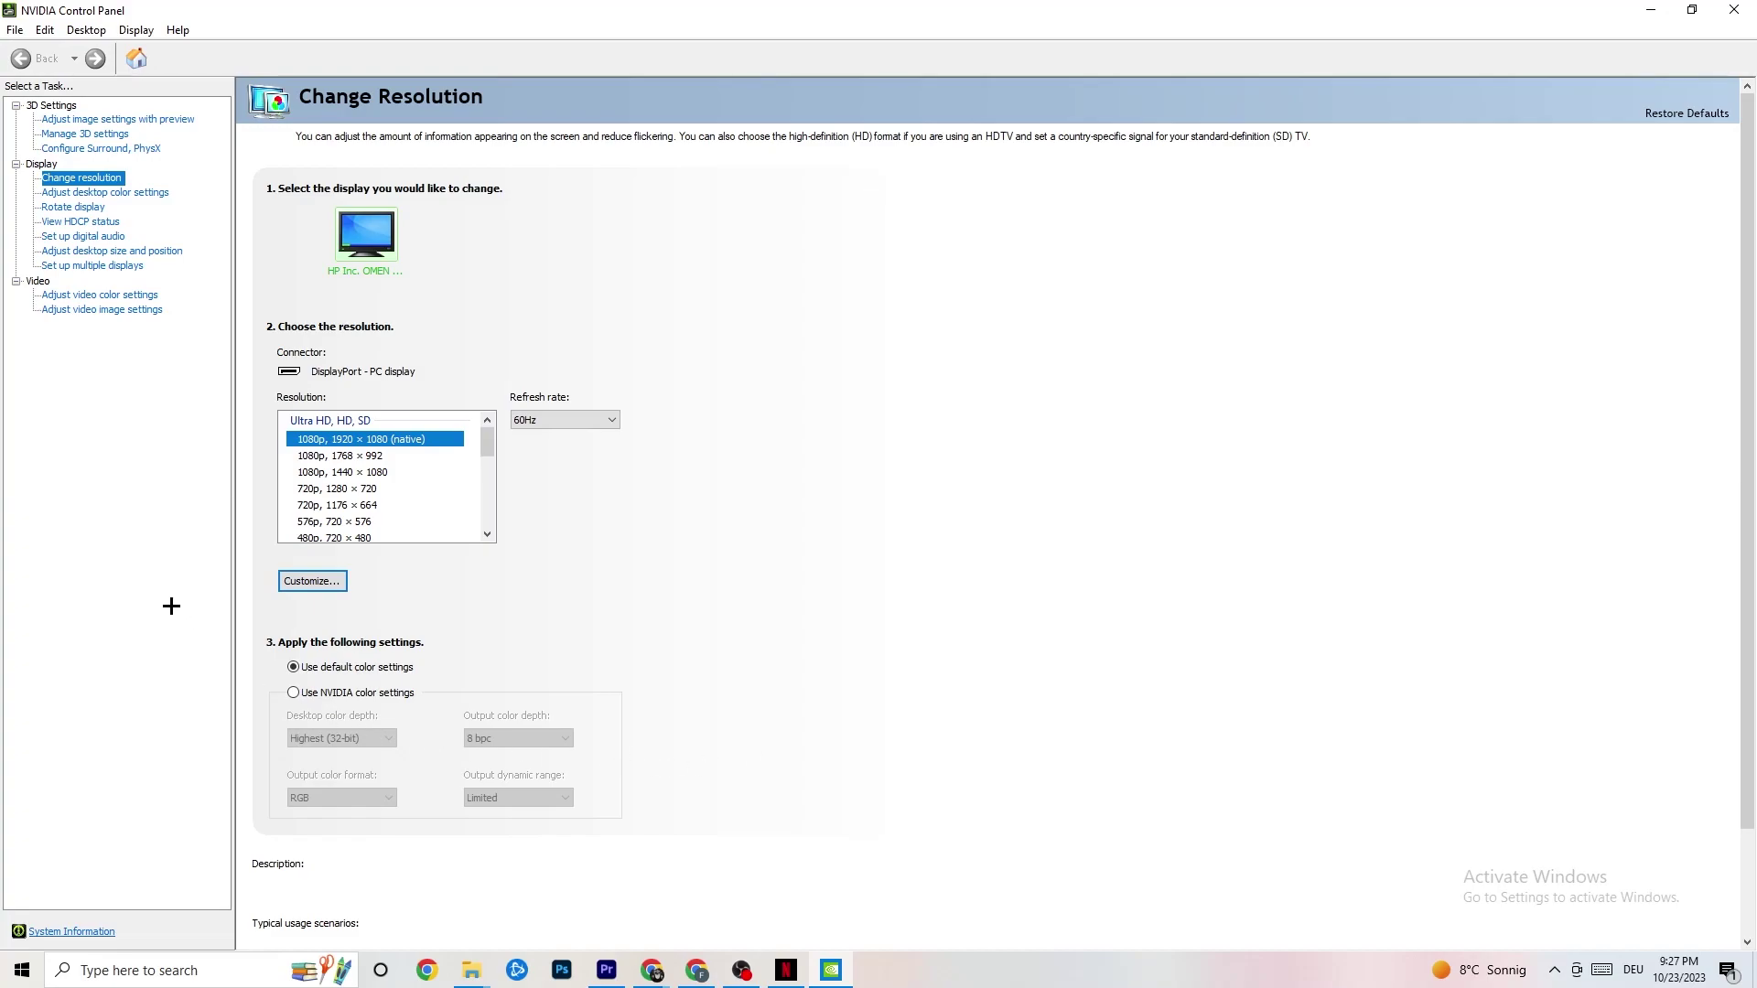
left_click(98, 121)
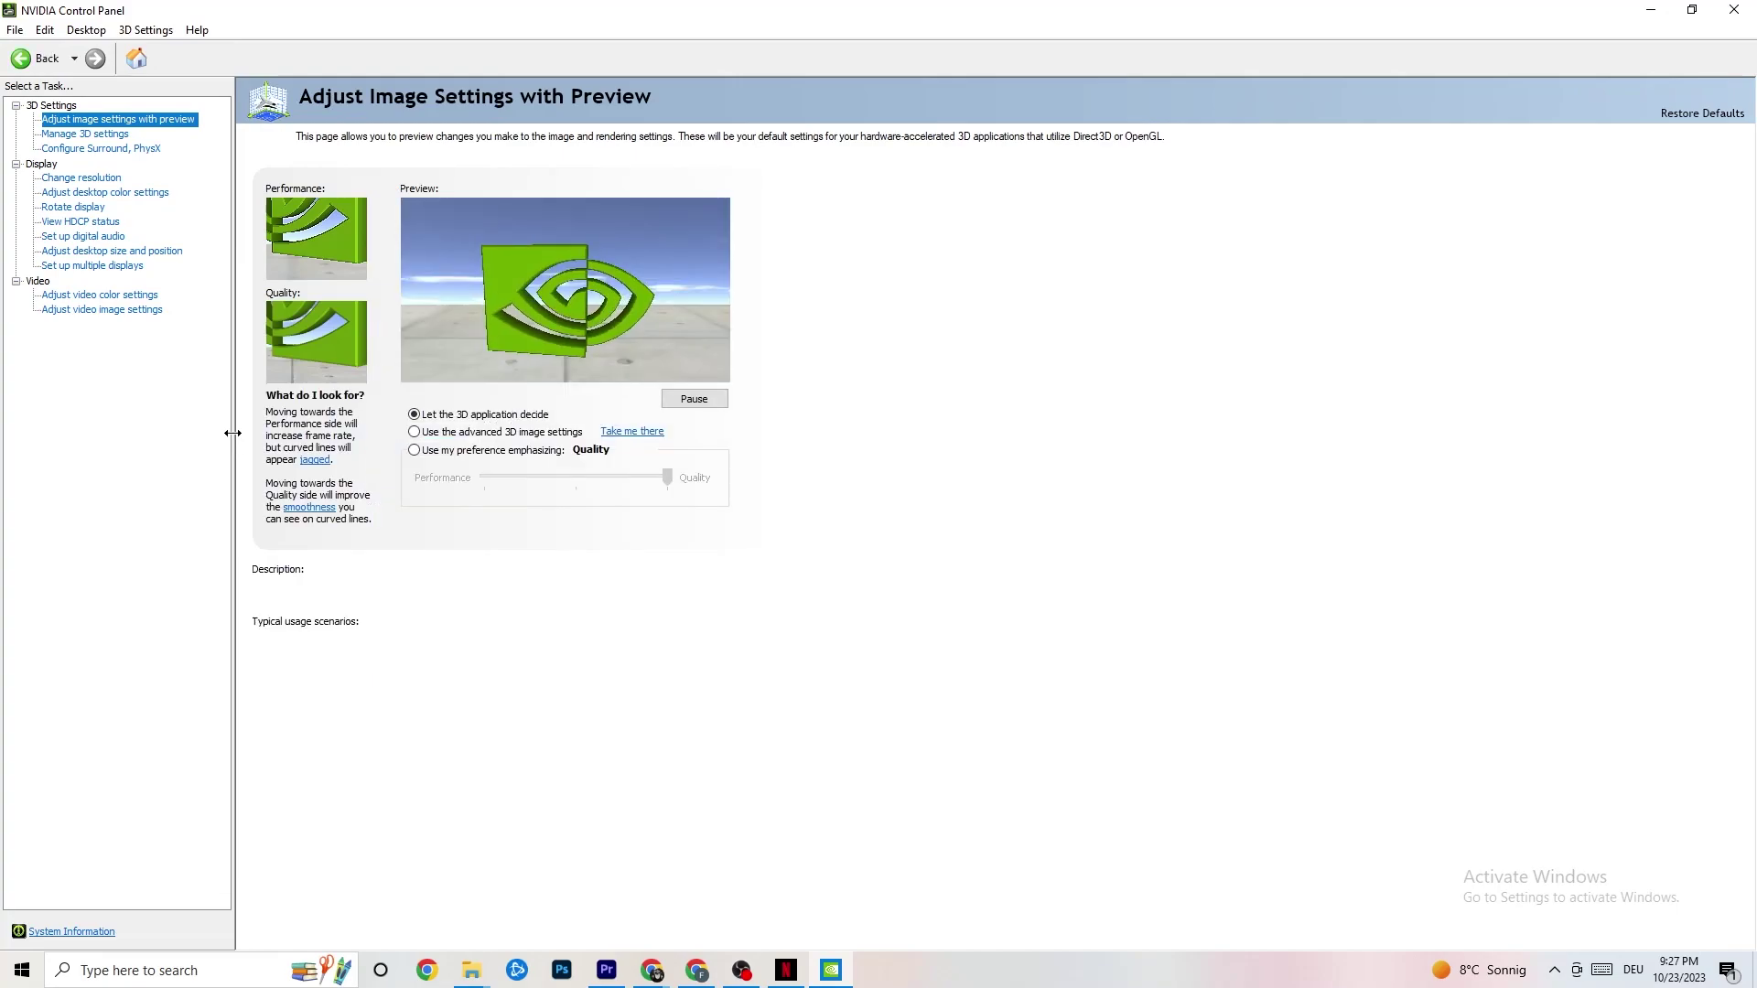
mouse_move(623, 435)
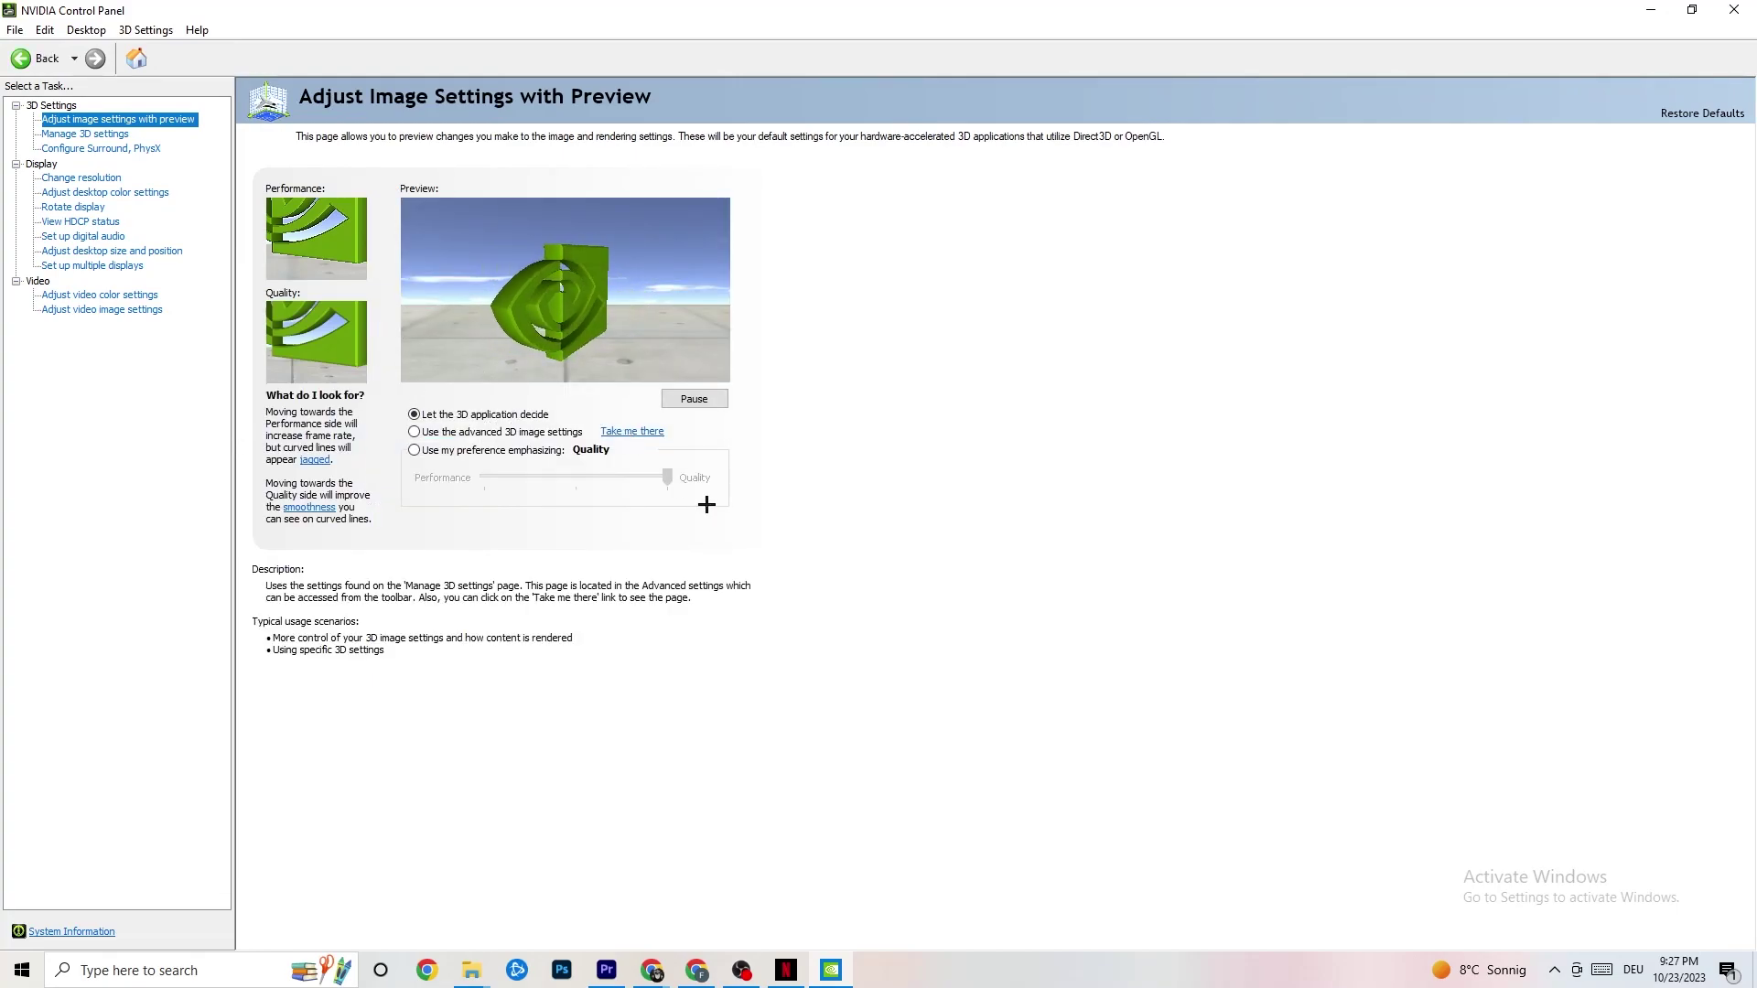
mouse_move(416, 453)
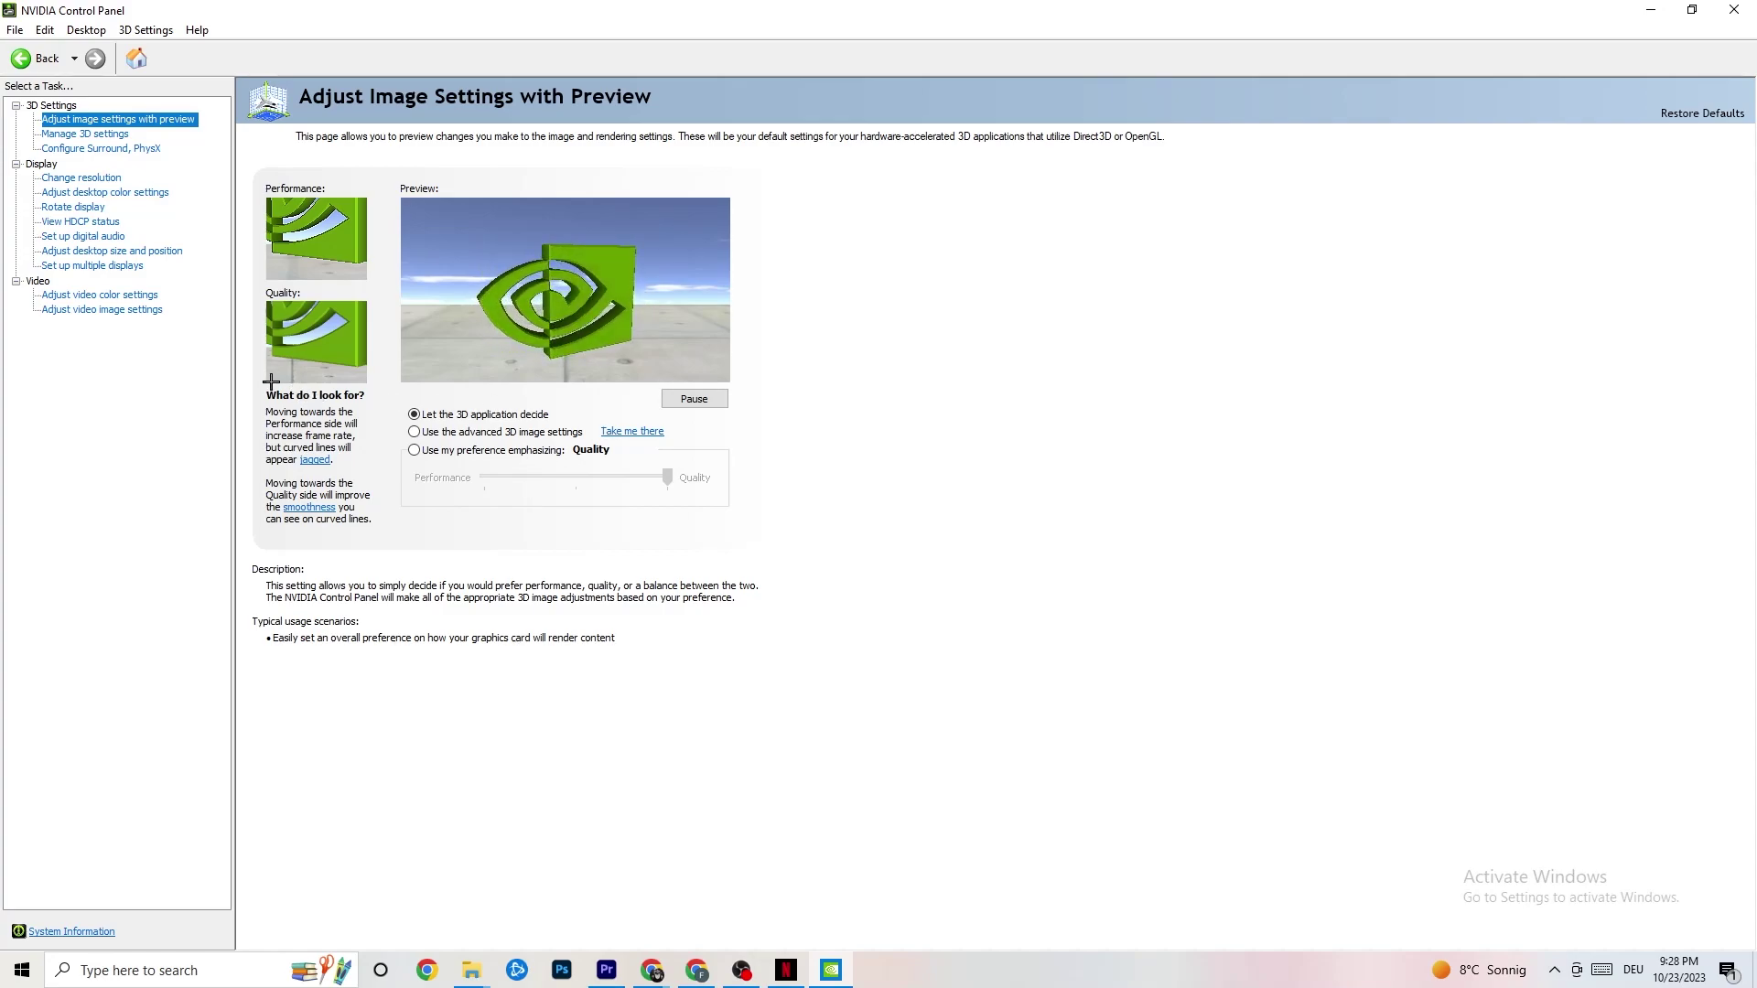
left_click(65, 181)
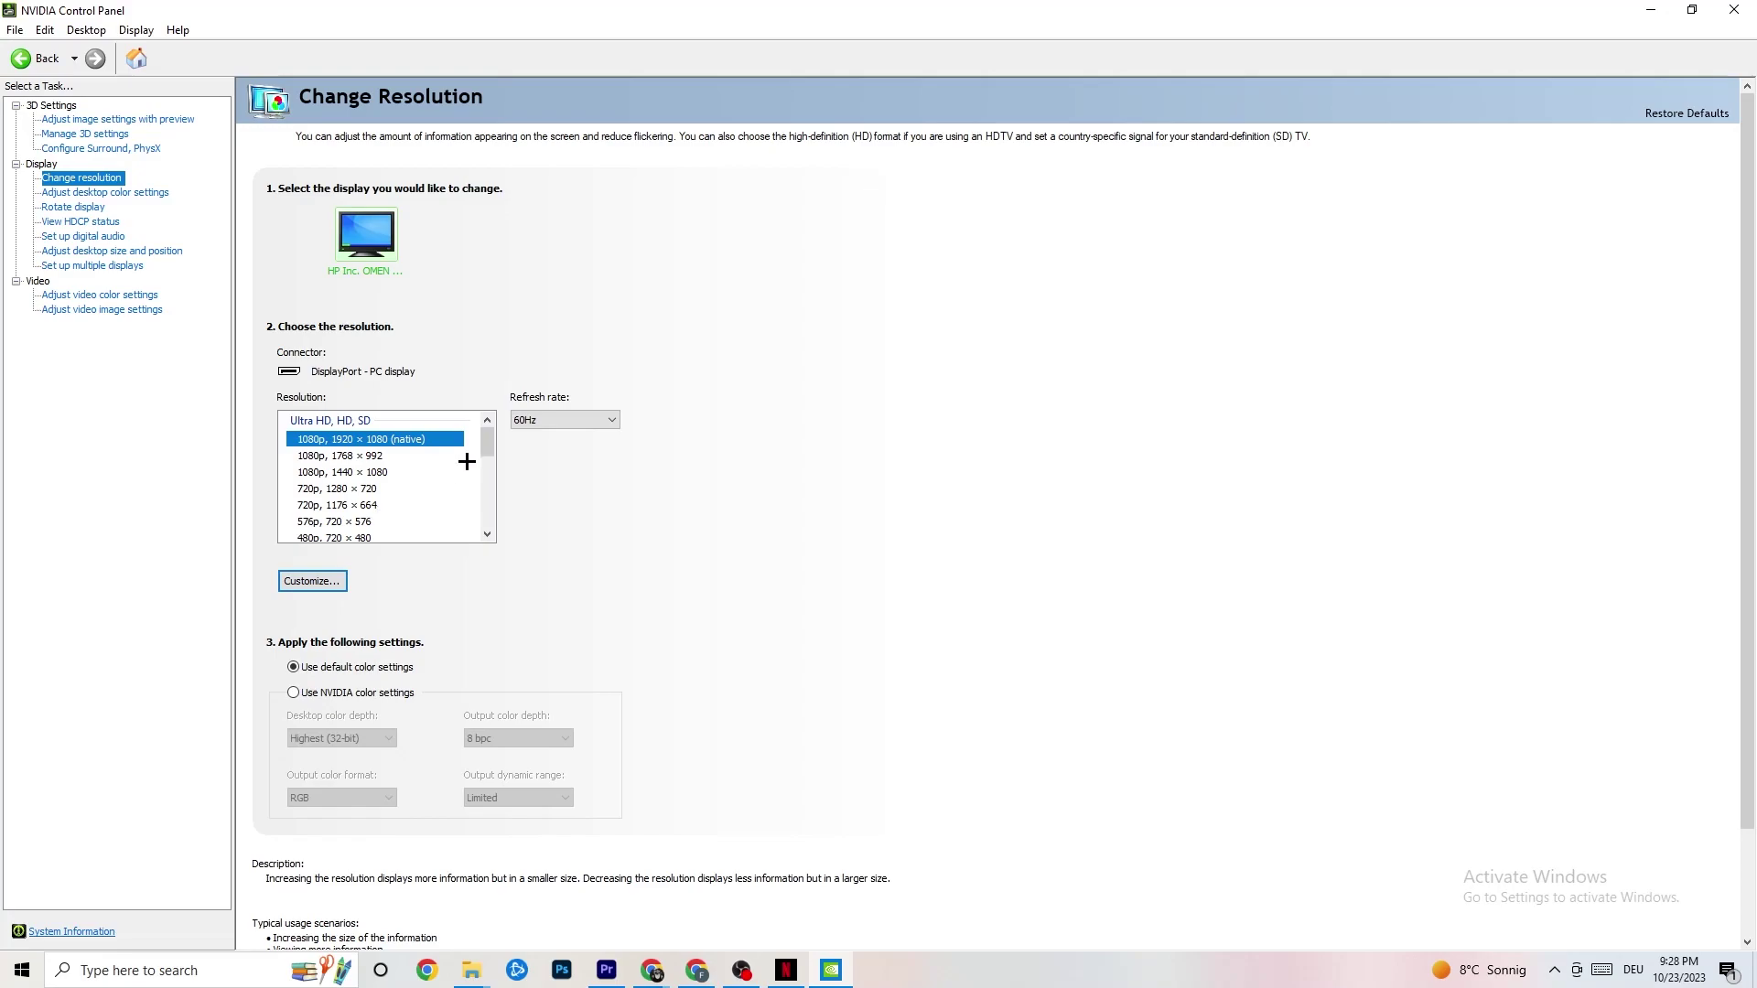
left_click(1733, 9)
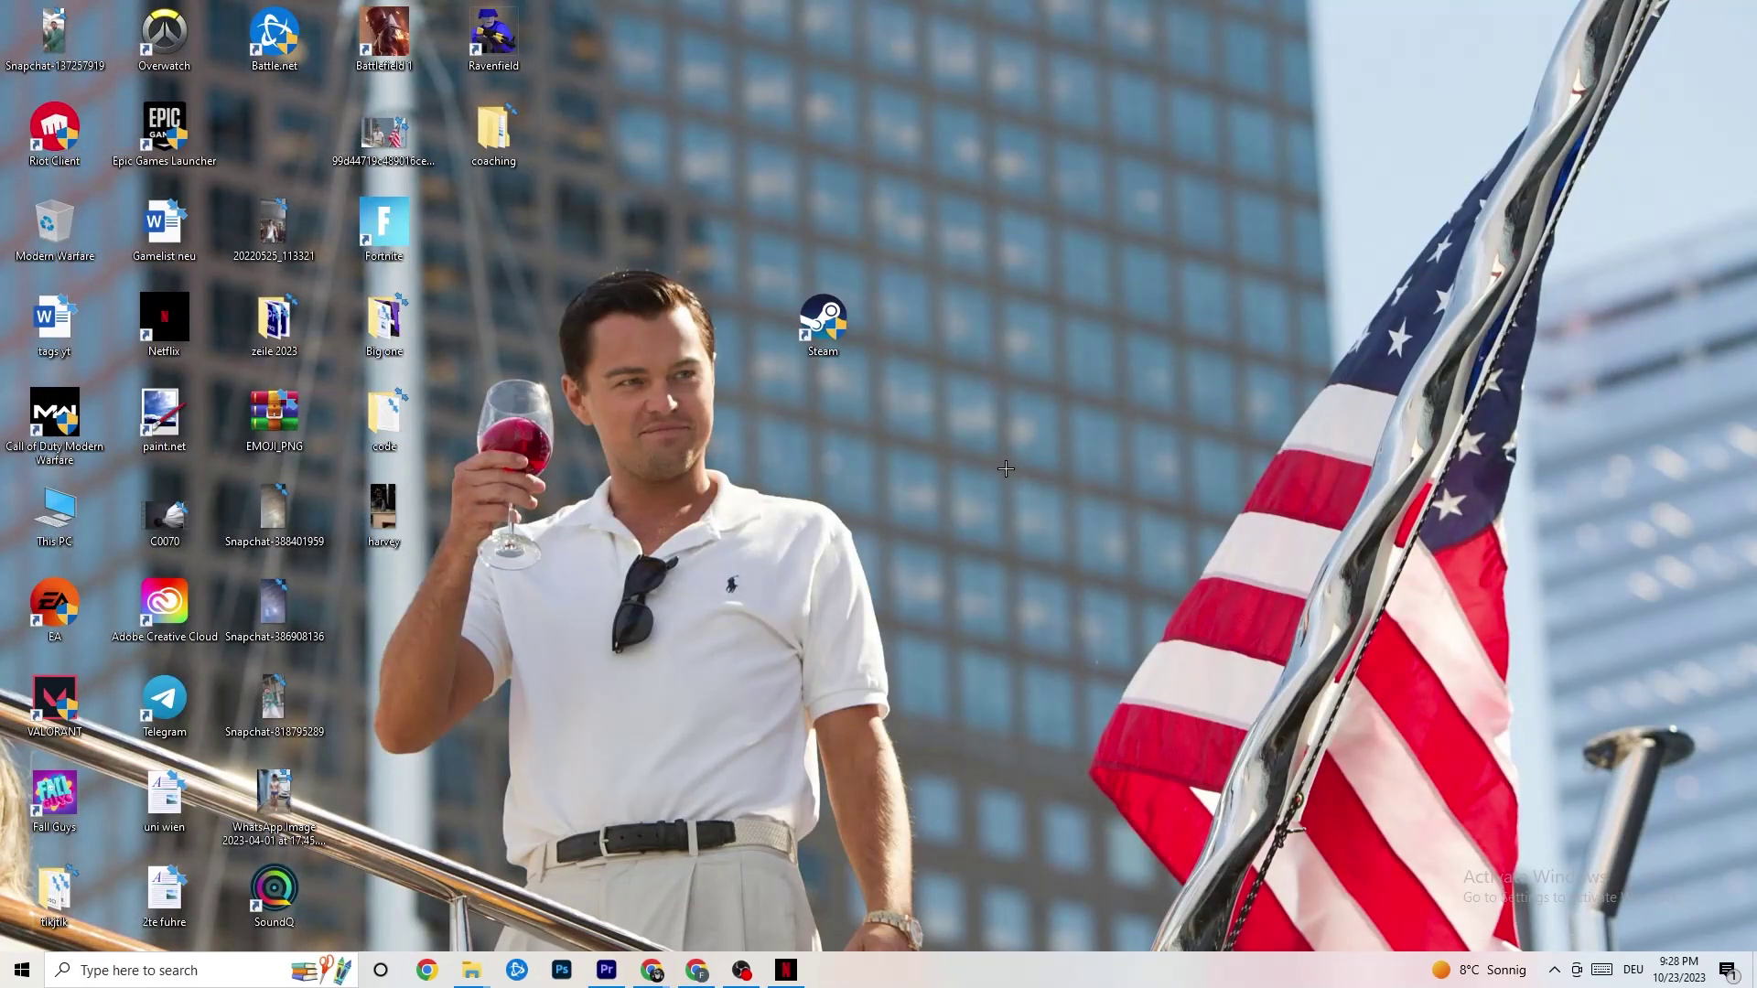